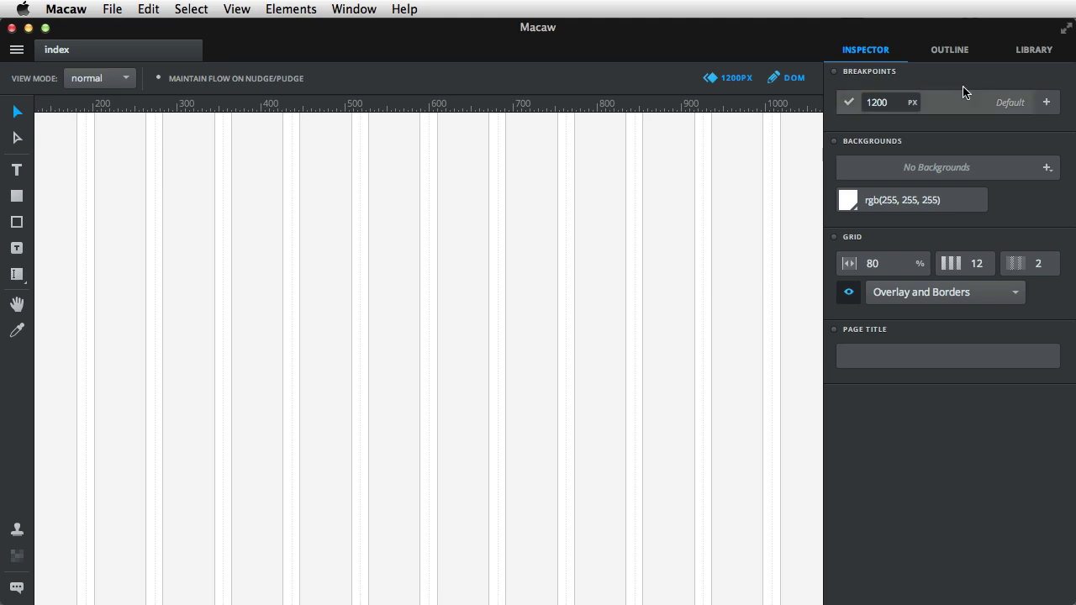
# Draw a button-sized text box near the page centre labelled 'Default Button'.
pyautogui.click(1017, 51)
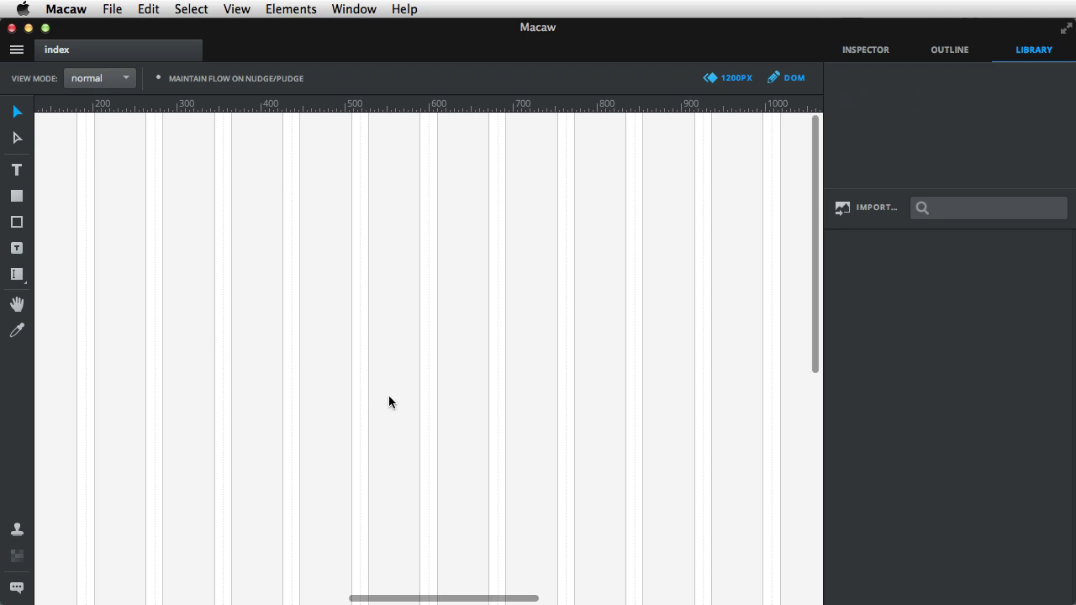
pyautogui.click(17, 248)
pyautogui.moveTo(367, 305); pyautogui.dragTo(489, 342)
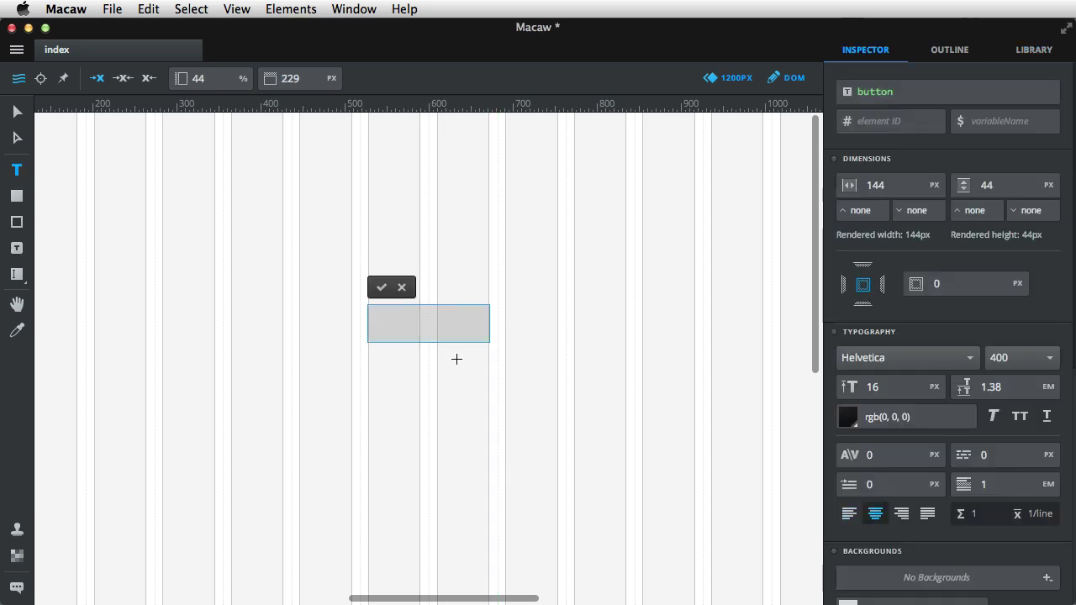
pyautogui.write('Default Button')
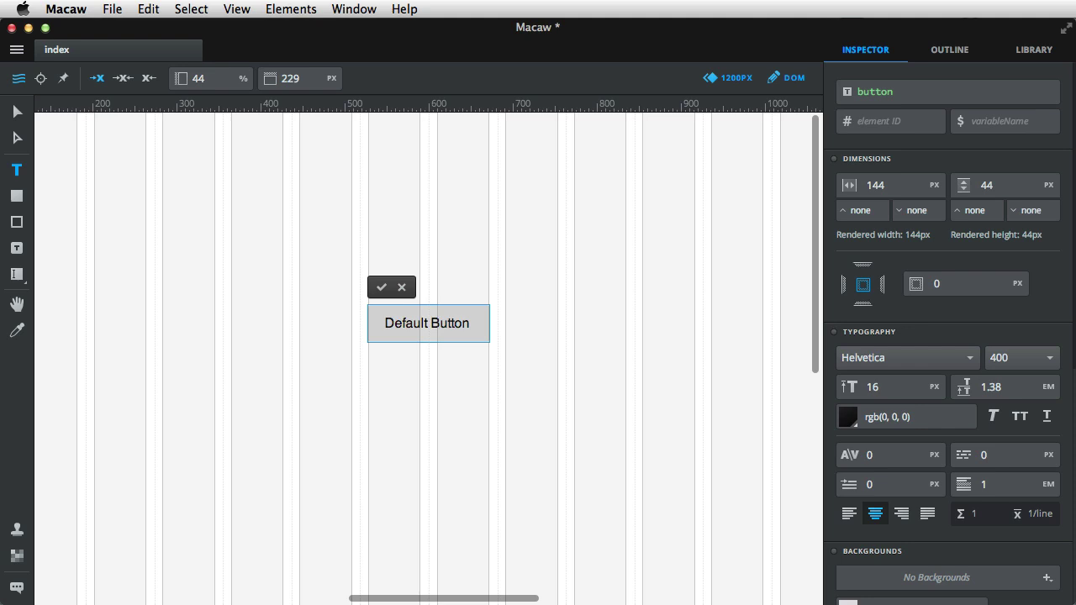
pyautogui.click(382, 286)
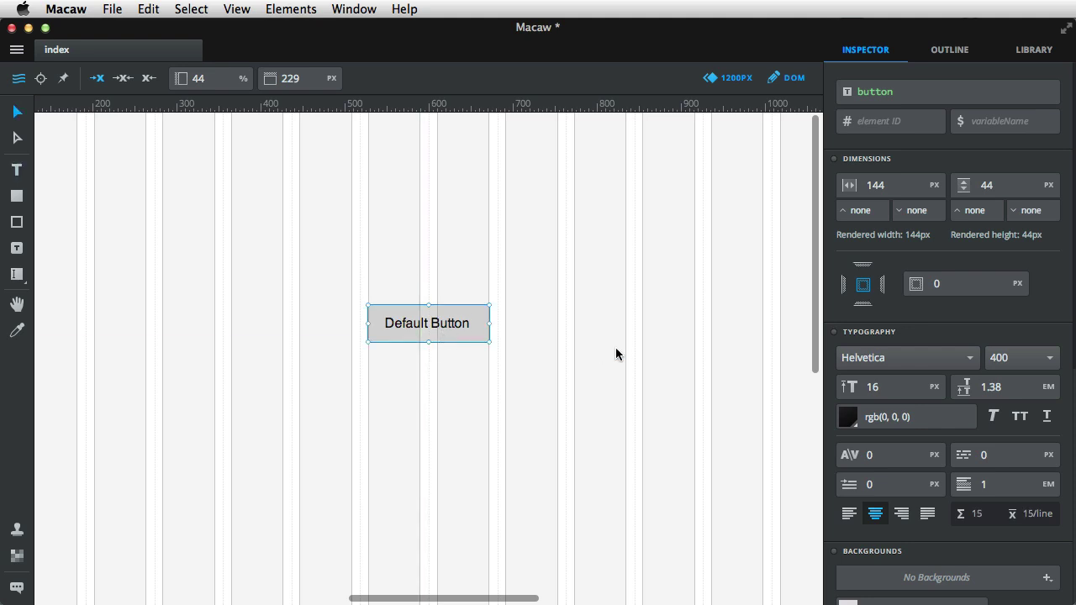
# Hide the column grid overlay and reselect the Default Button.
pyautogui.scroll(-5, 877, 432)
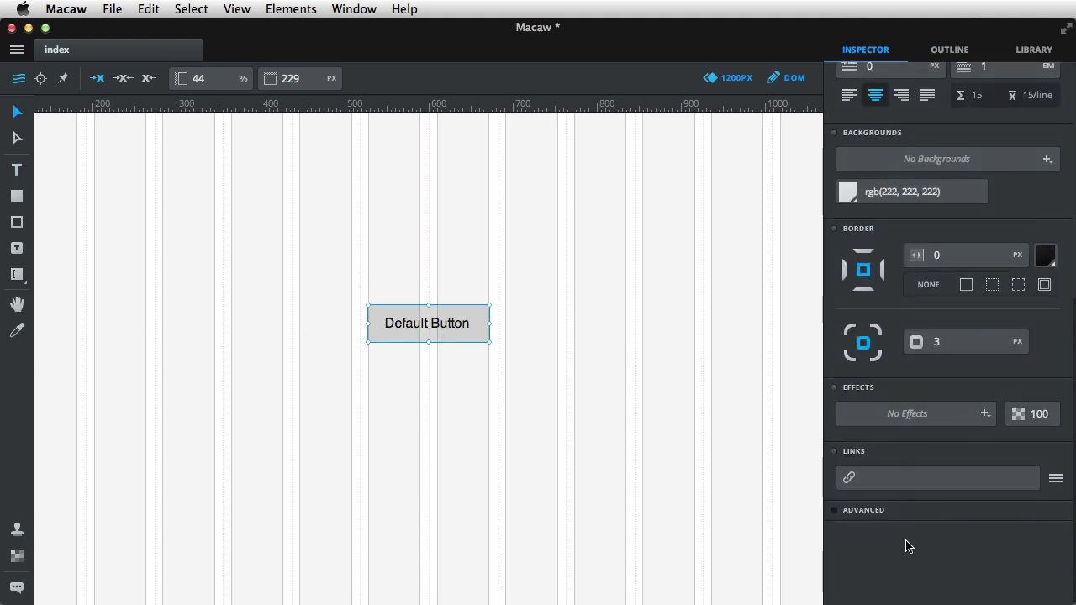
pyautogui.press('Escape')
pyautogui.click(850, 297)
pyautogui.click(481, 330)
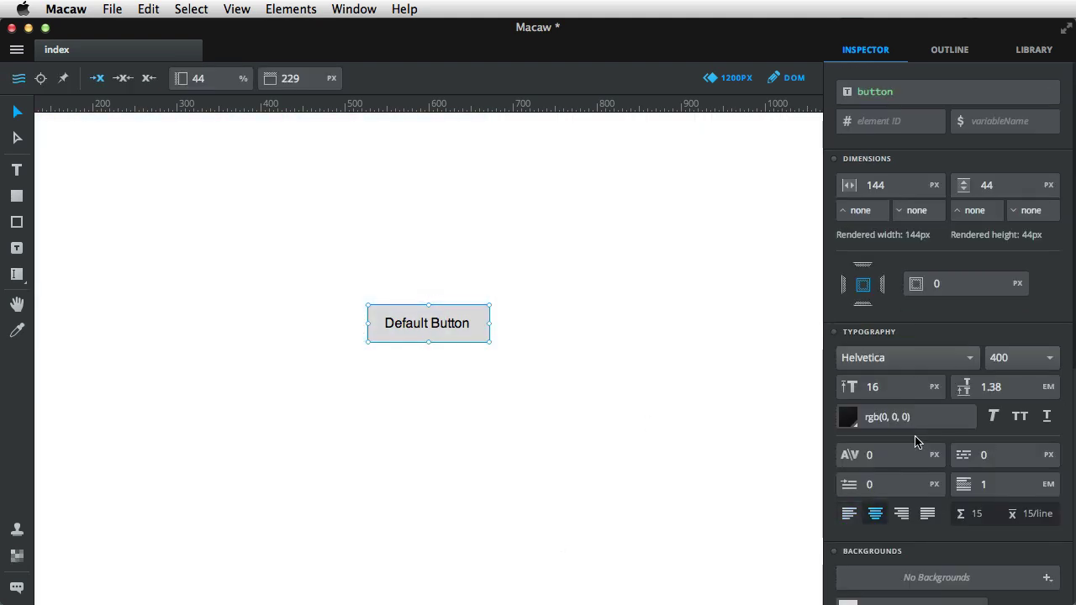
# Set the Default Button's background colour to white.
pyautogui.scroll(-5, 905, 386)
pyautogui.click(848, 234)
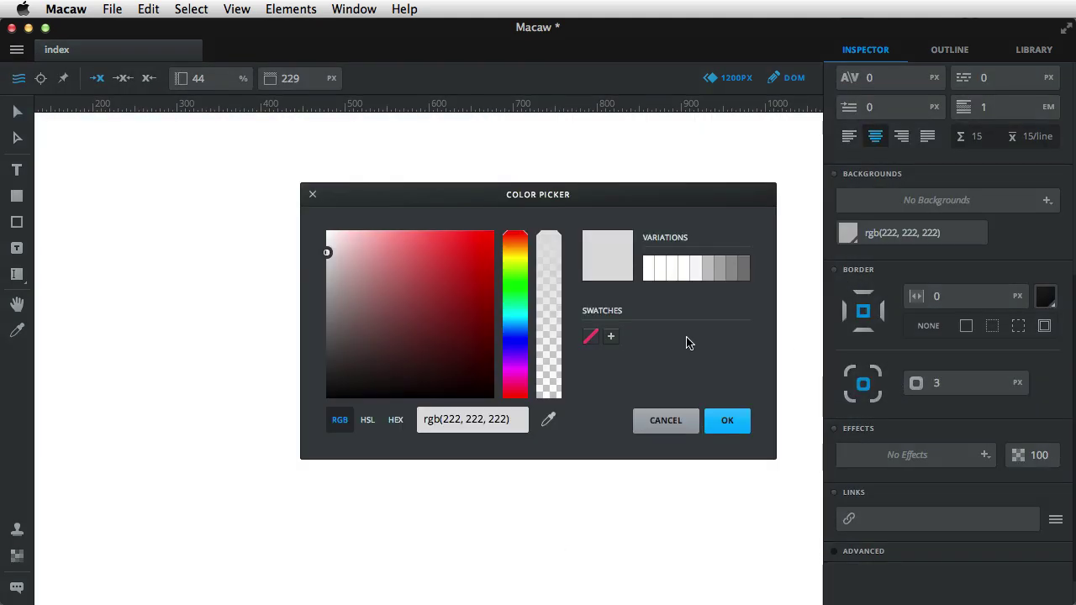
pyautogui.click(380, 263)
pyautogui.moveTo(271, 210); pyautogui.dragTo(286, 220)
pyautogui.click(727, 420)
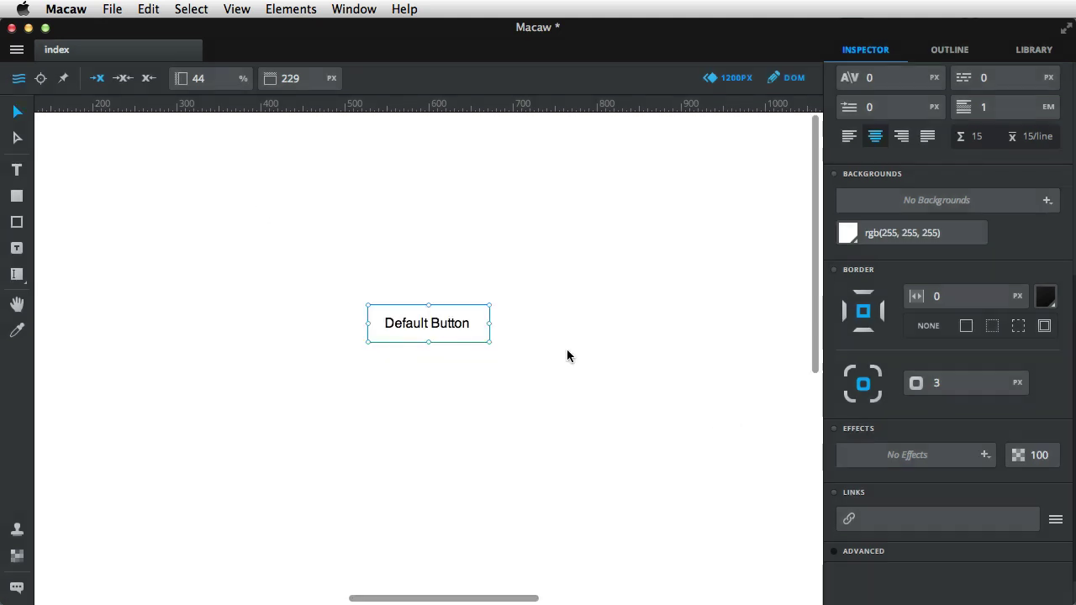
pyautogui.click(544, 338)
pyautogui.click(463, 332)
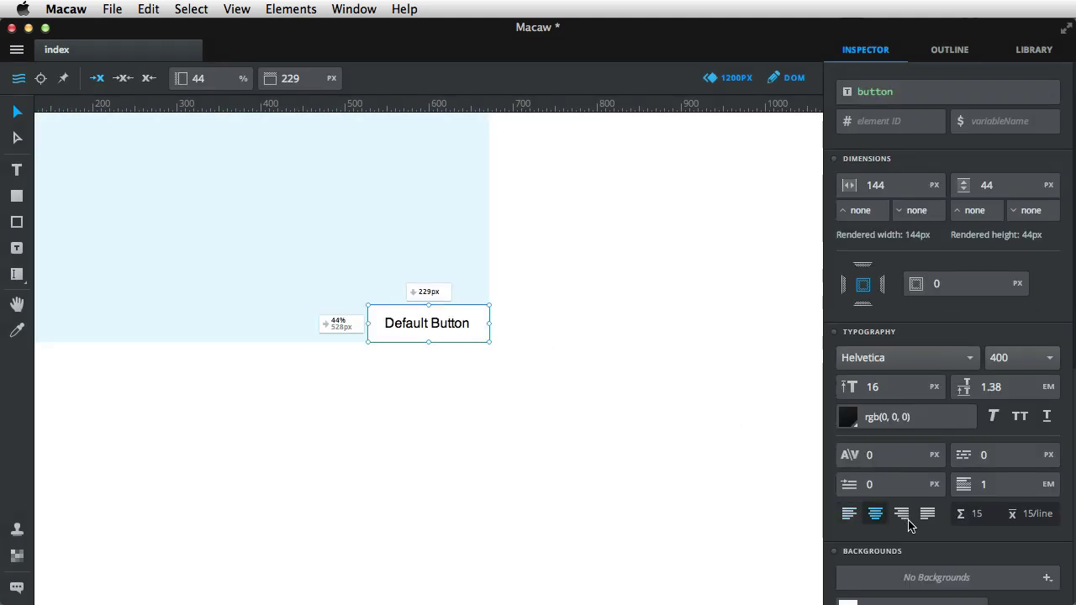
# Give the button a 1 px border and round its corners.
pyautogui.scroll(-3, 945, 383)
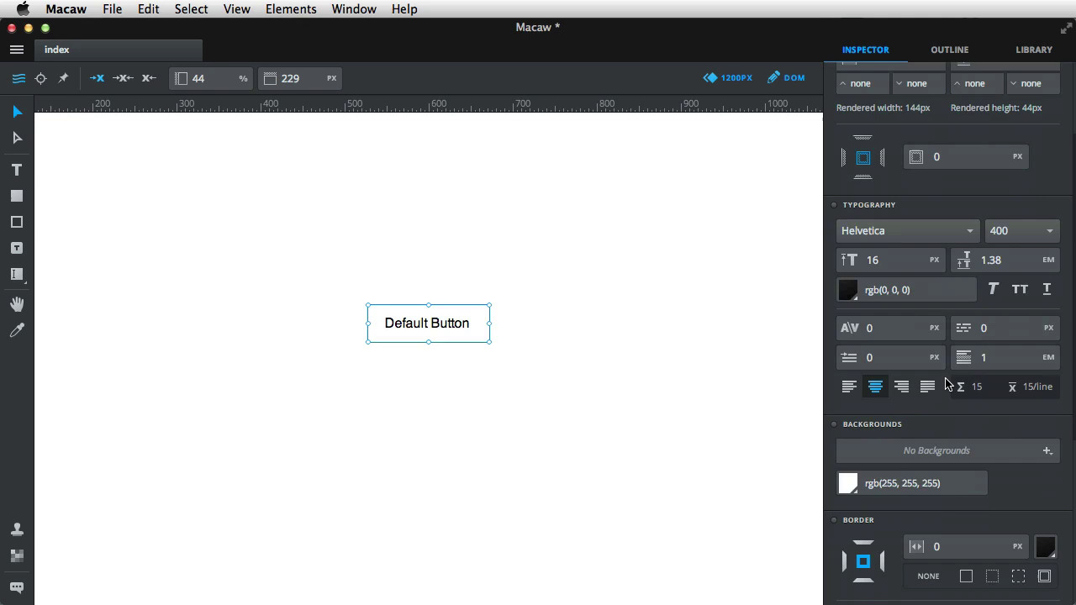
pyautogui.scroll(-1, 946, 383)
pyautogui.click(954, 494)
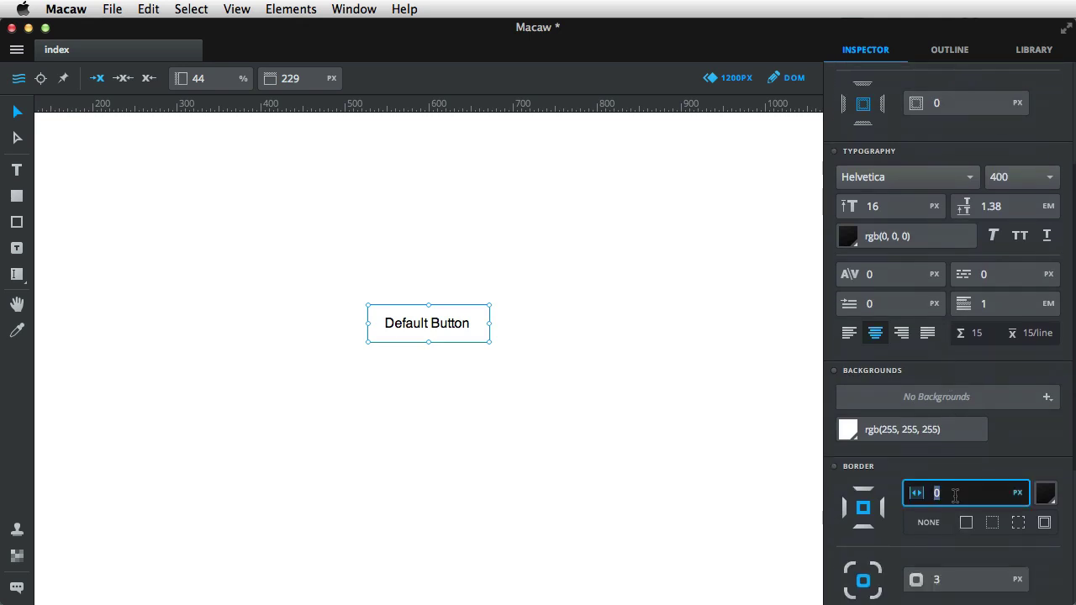
pyautogui.write('1')
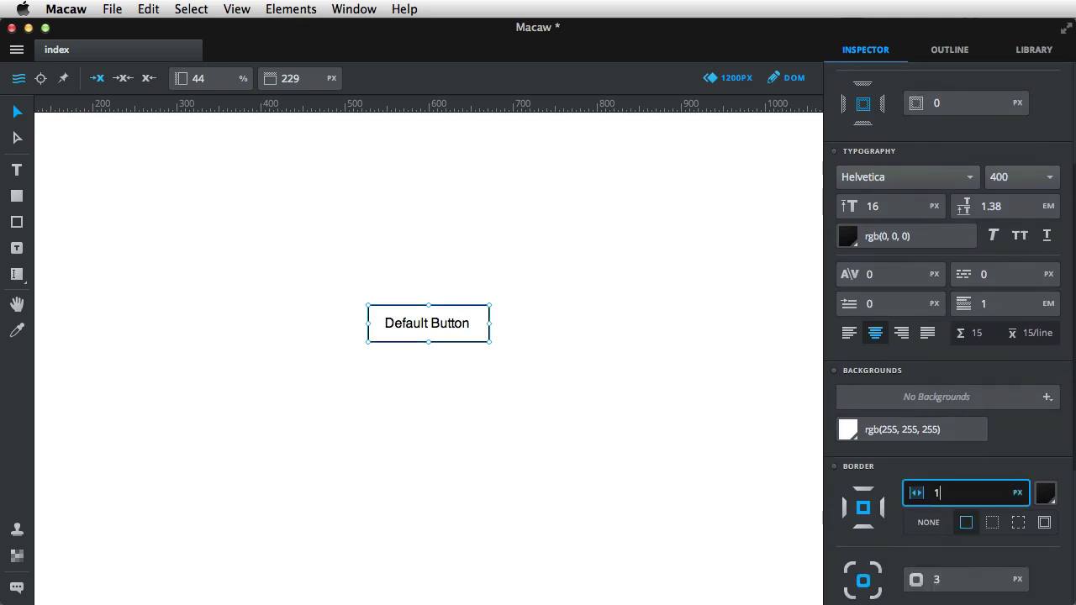
pyautogui.moveTo(916, 580); pyautogui.dragTo(932, 582)
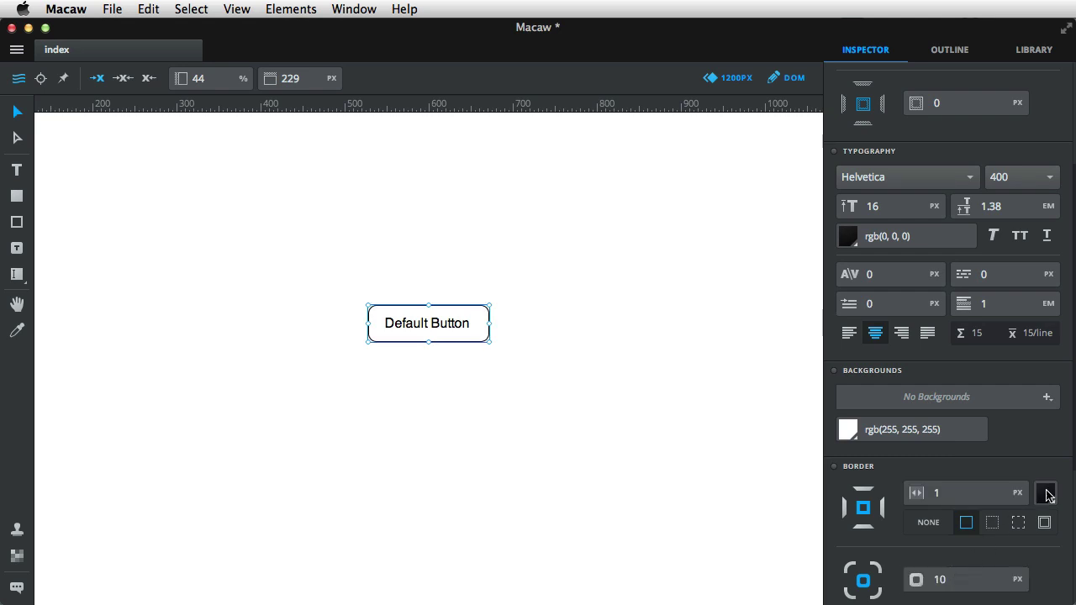
# Make the border mid-grey #999999 and reduce the corner radius to 5.
pyautogui.click(1045, 494)
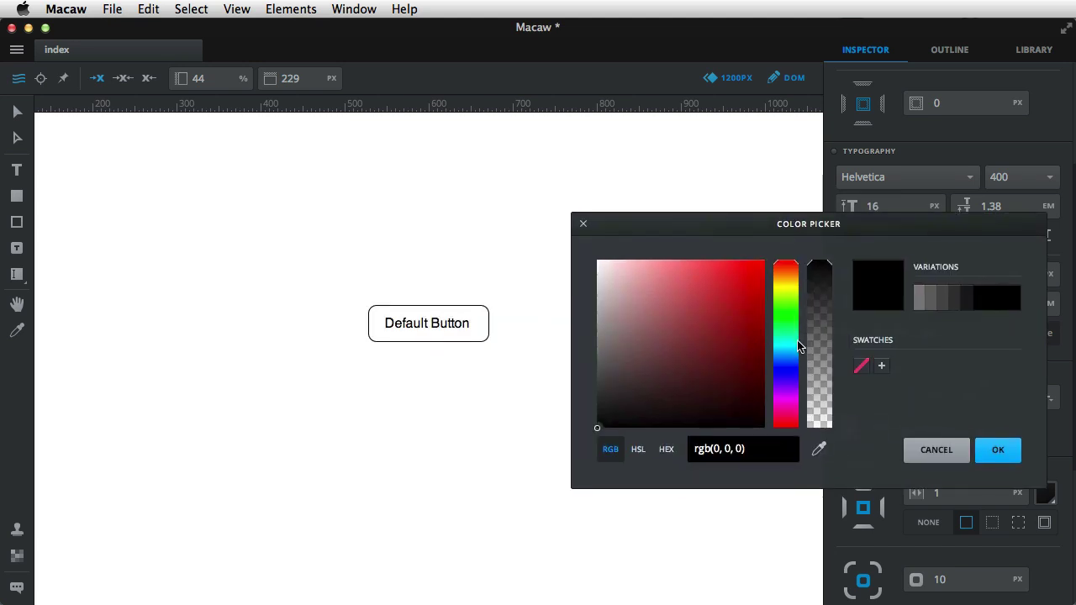
pyautogui.moveTo(610, 377)
pyautogui.mouseDown()
pyautogui.moveTo(590, 339)
pyautogui.moveTo(593, 308)
pyautogui.moveTo(590, 377)
pyautogui.moveTo(585, 331)
pyautogui.mouseUp()
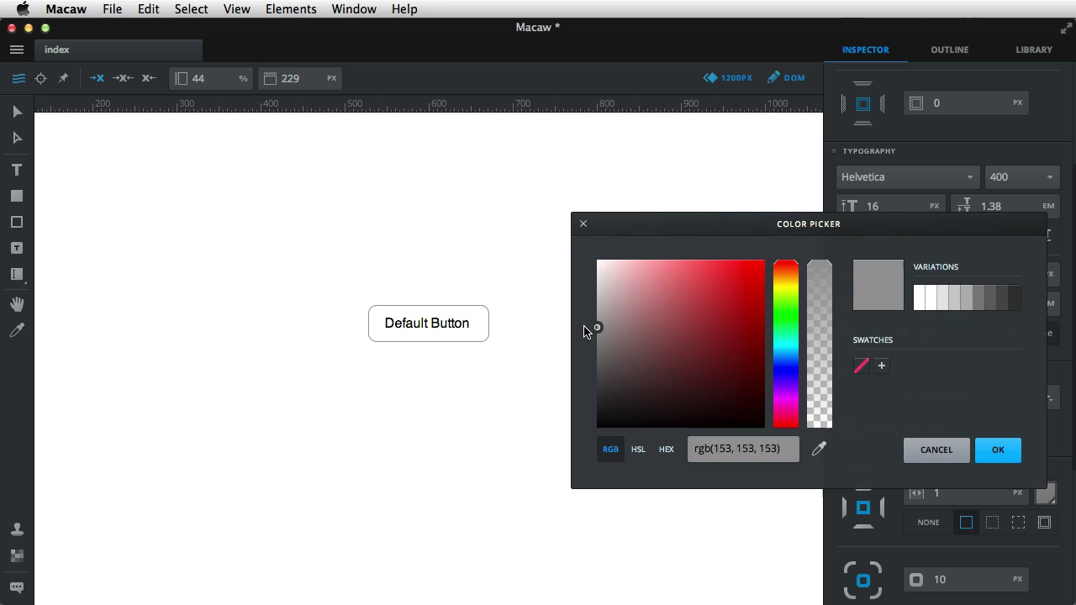
pyautogui.click(668, 449)
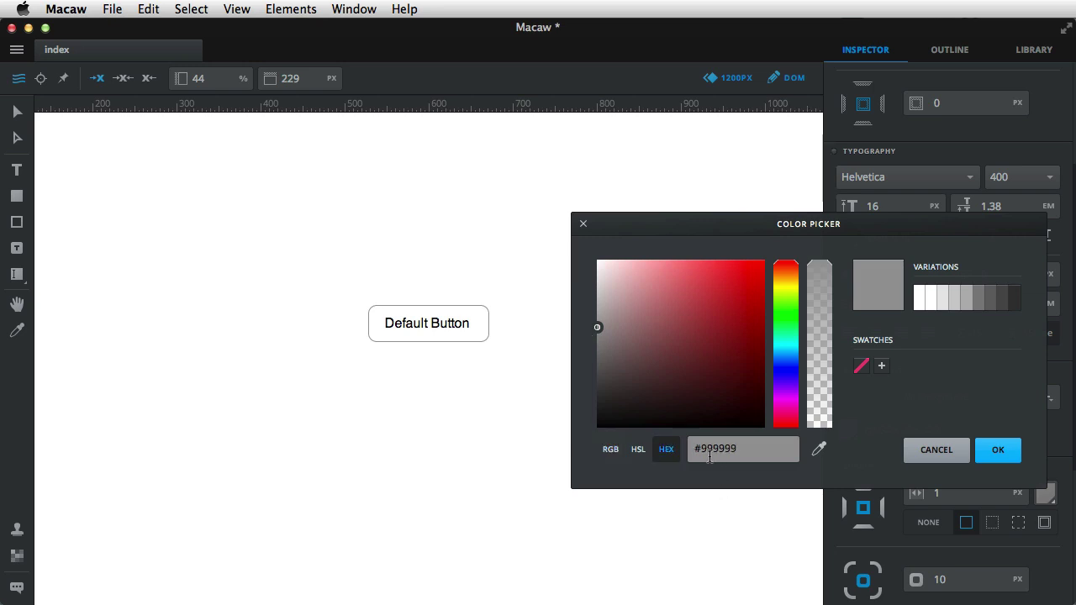
pyautogui.click(998, 450)
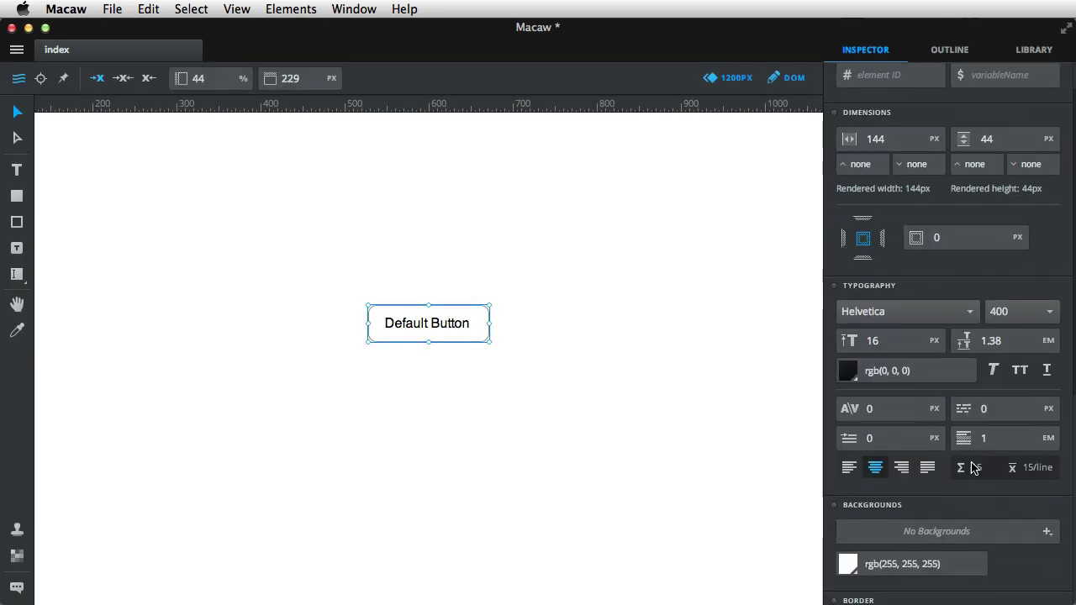
pyautogui.scroll(-5, 924, 496)
pyautogui.moveTo(909, 446); pyautogui.dragTo(899, 446)
pyautogui.click(609, 388)
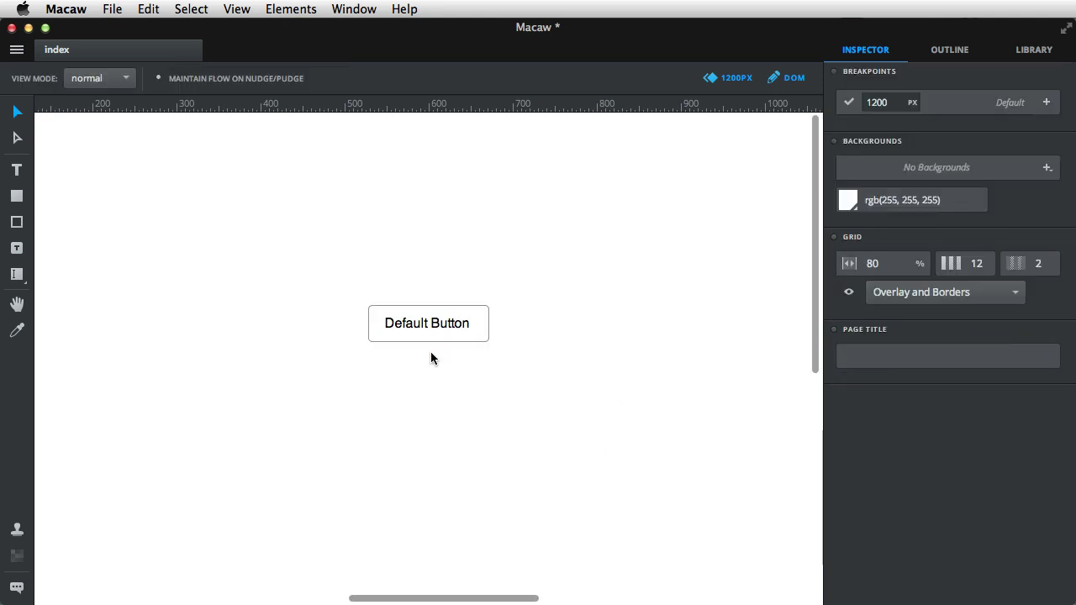
# Shorten the Default Button to 40 px tall.
pyautogui.click(442, 330)
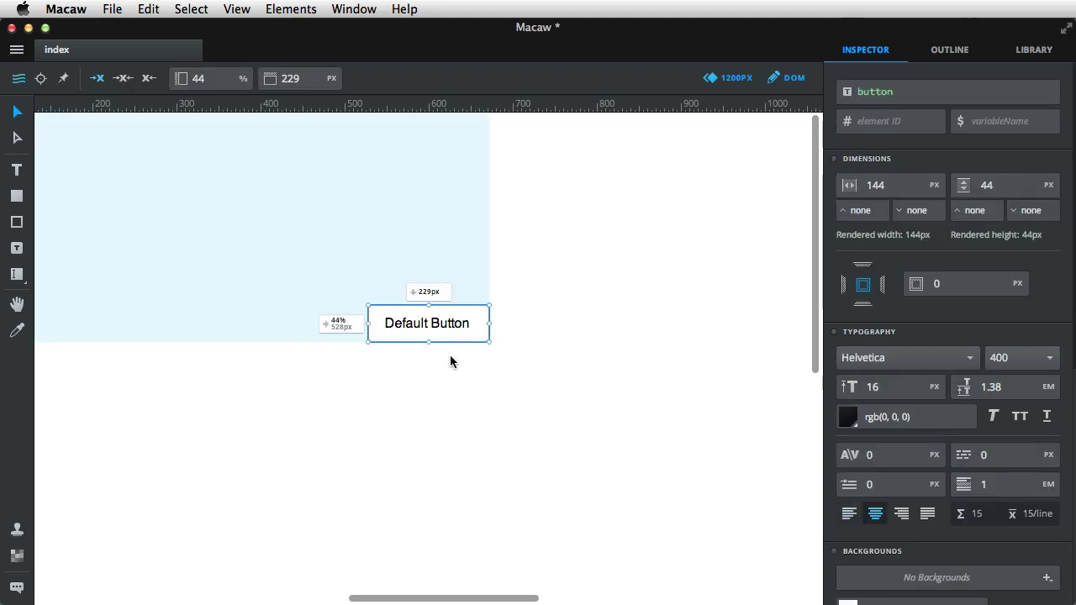
pyautogui.moveTo(429, 342); pyautogui.dragTo(431, 338)
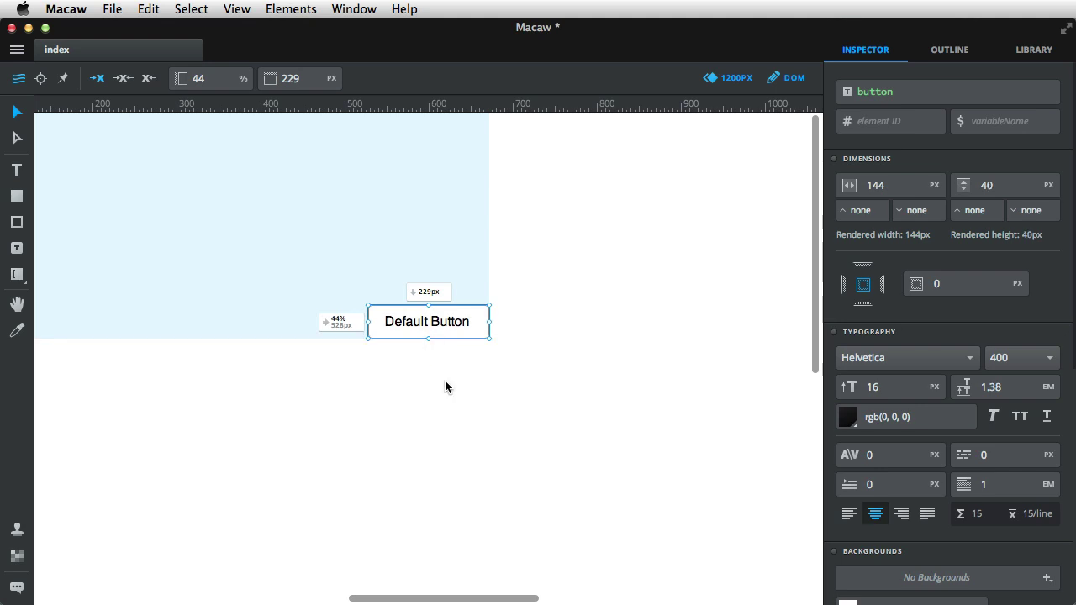
pyautogui.click(446, 380)
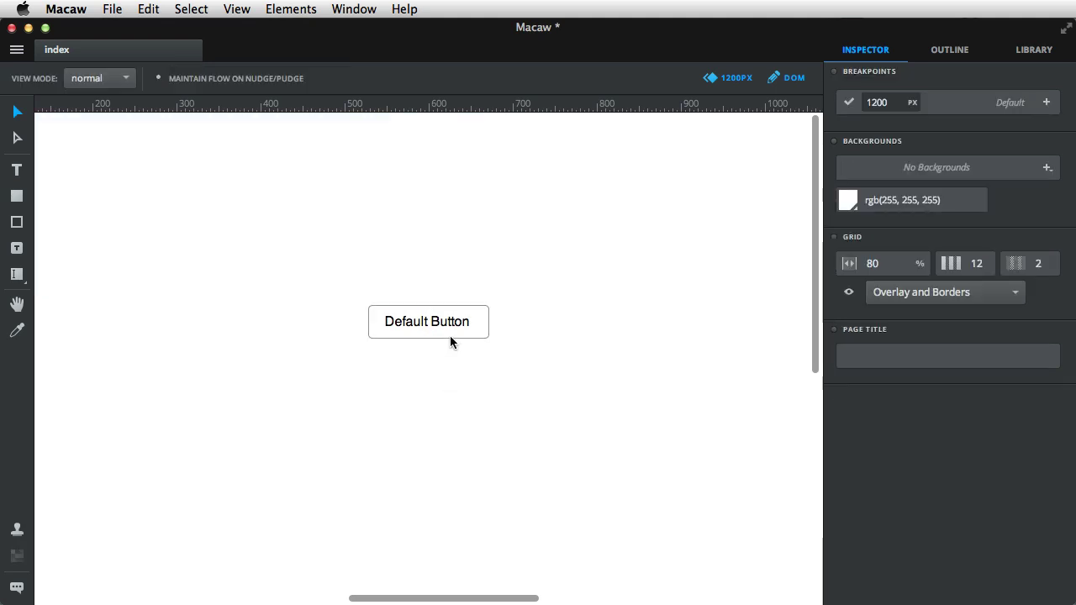
# Save the Default Button as a component named 'Btn Default'.
pyautogui.click(450, 336)
pyautogui.click(294, 9)
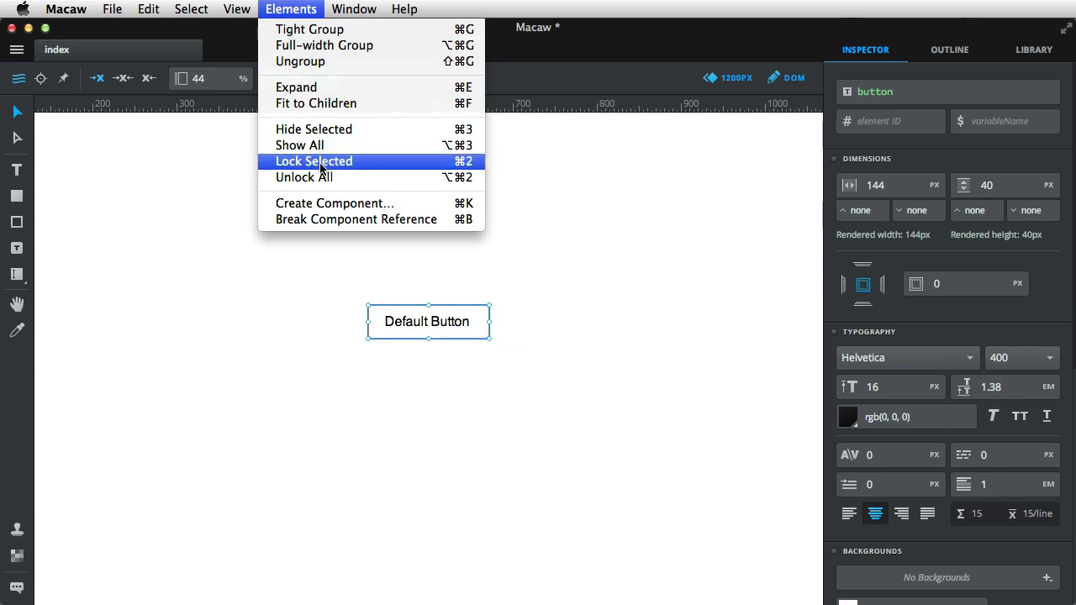
pyautogui.click(319, 202)
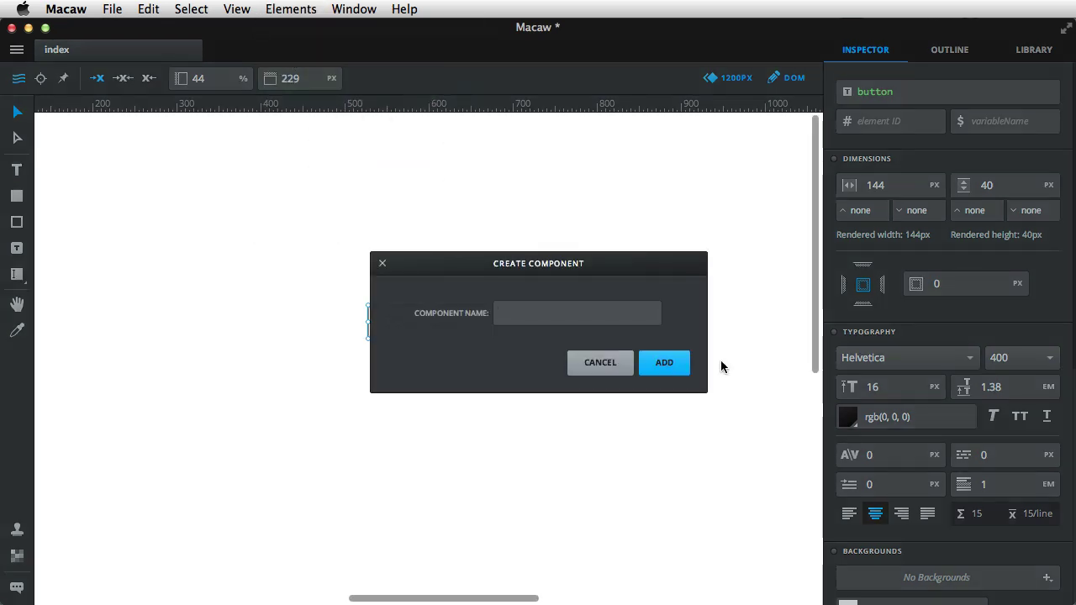
pyautogui.write('Btn Default')
pyautogui.press('Return')
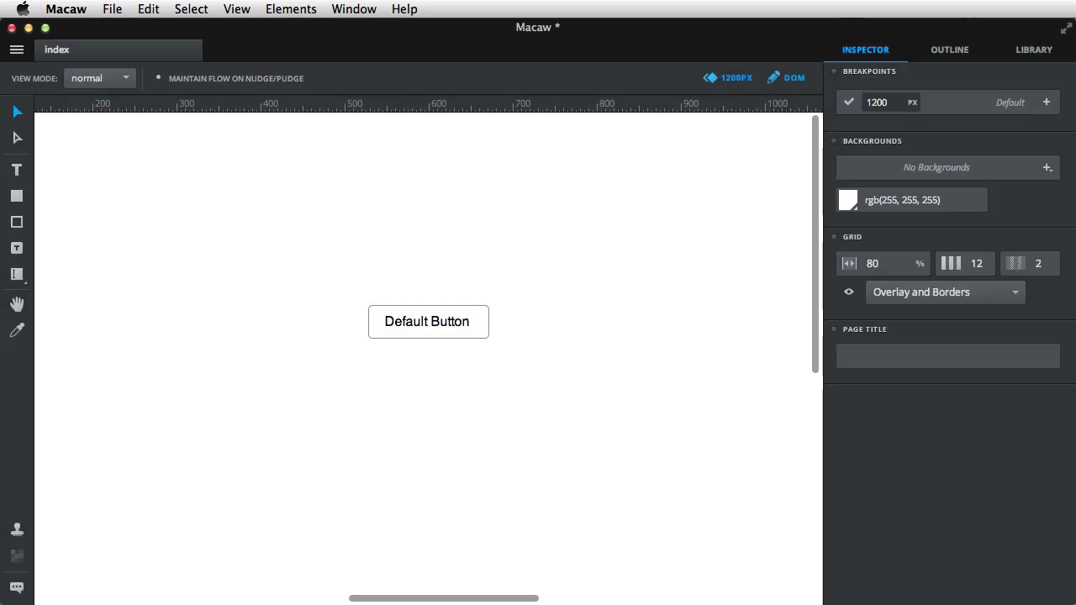
# Drag a Btn Default copy from the Library into the upper right of the page.
pyautogui.click(1042, 56)
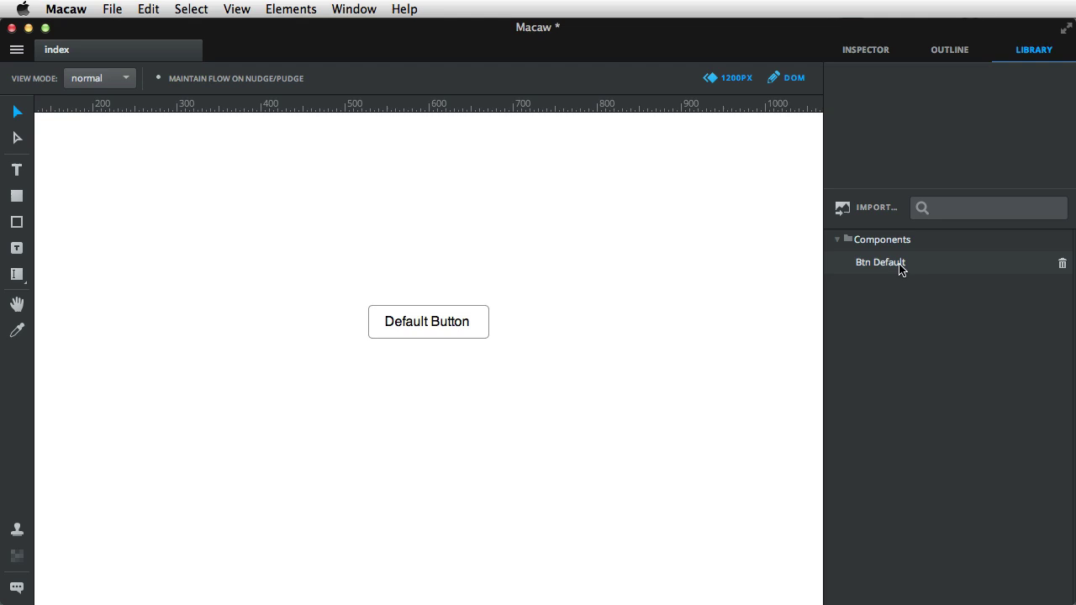
pyautogui.click(877, 264)
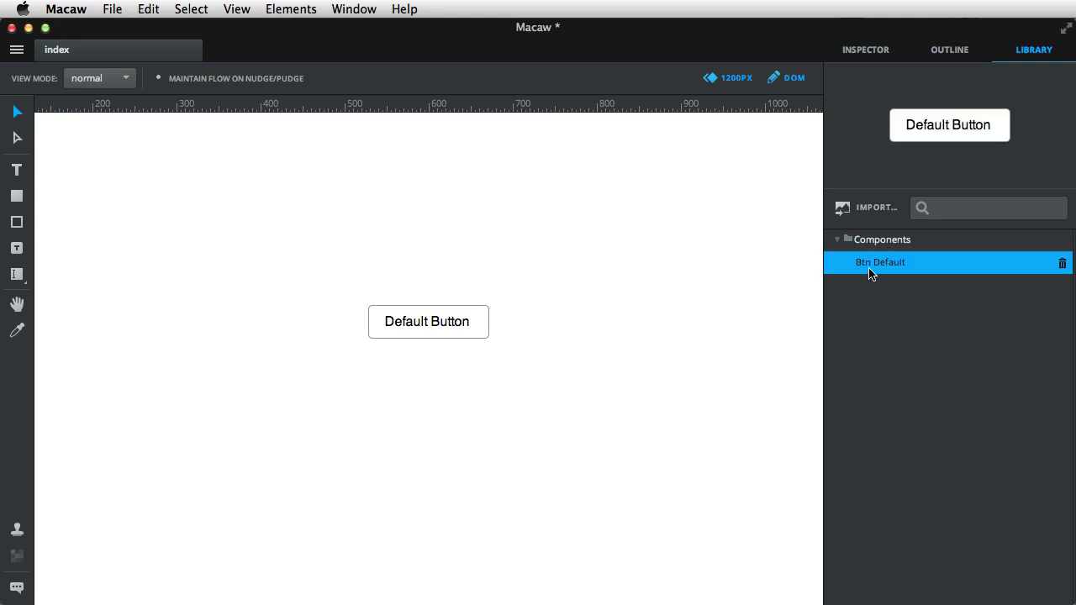
pyautogui.moveTo(872, 267); pyautogui.dragTo(586, 223)
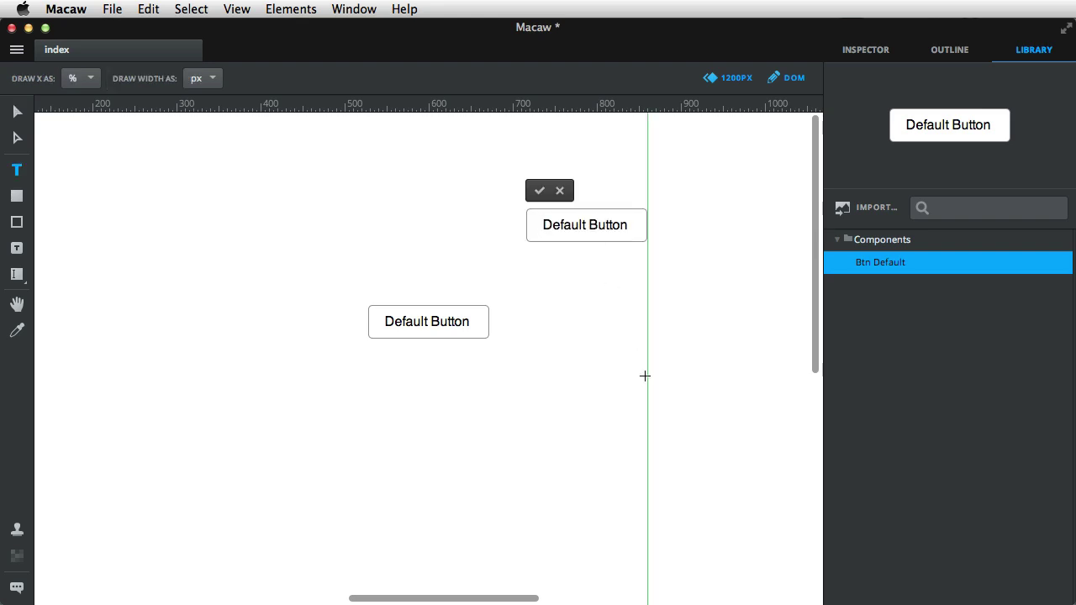
# Relabel the copy 'Hello!', then delete that Hello! button.
pyautogui.press('super+a')
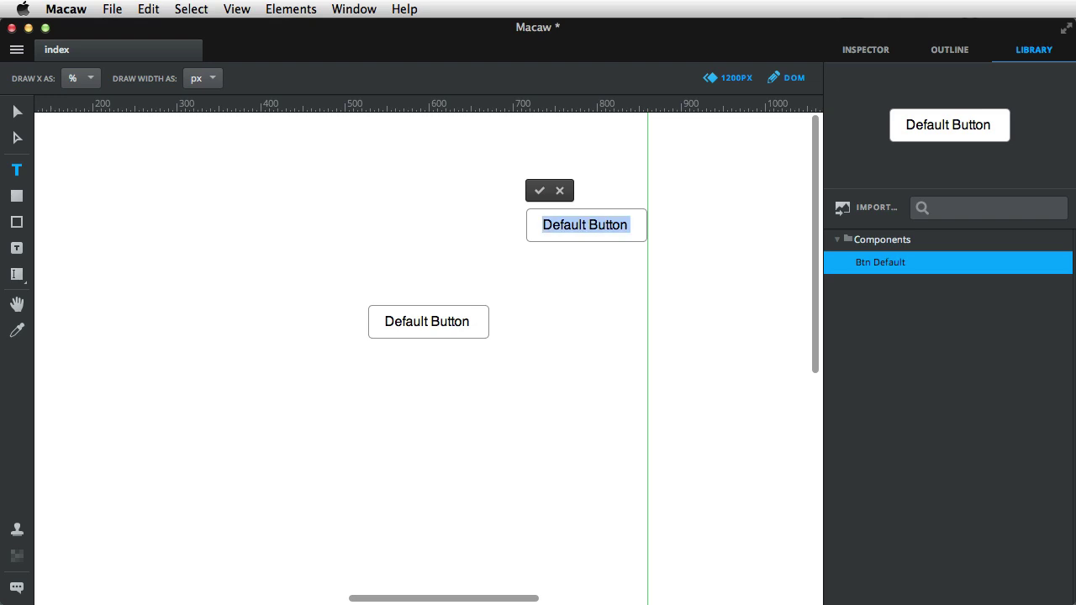
pyautogui.write('Hello!')
pyautogui.click(628, 304)
pyautogui.click(618, 233)
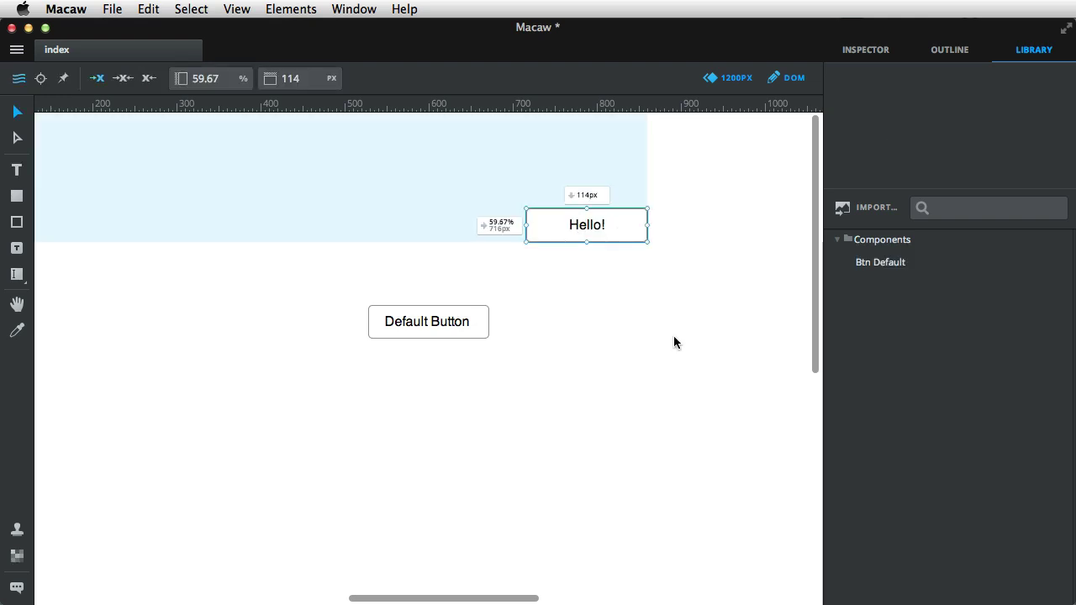
pyautogui.press('BackSpace')
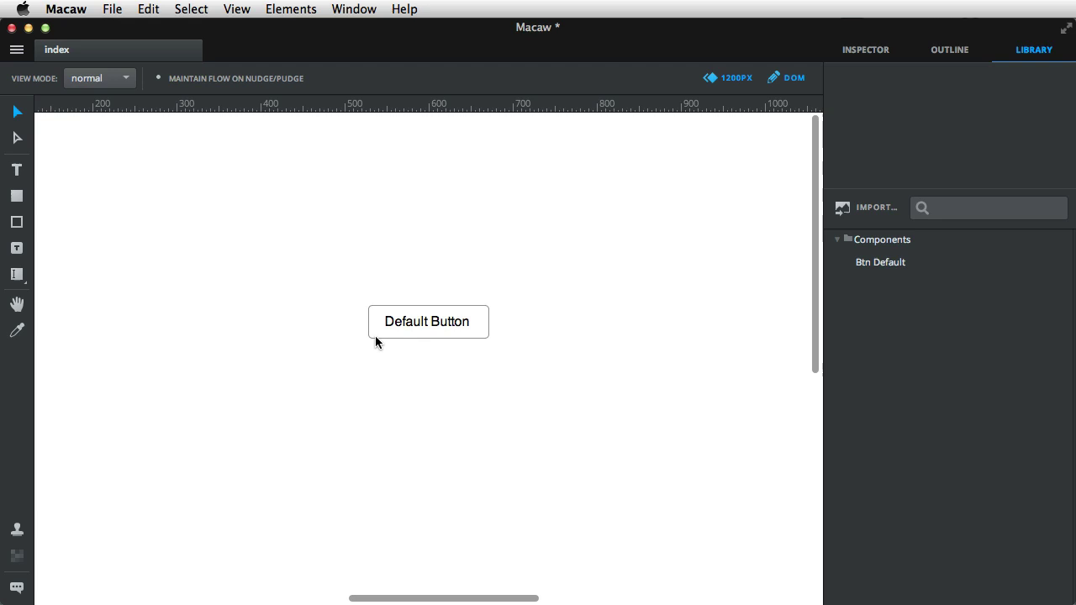
# Duplicate the Default Button directly below itself.
pyautogui.click(375, 336)
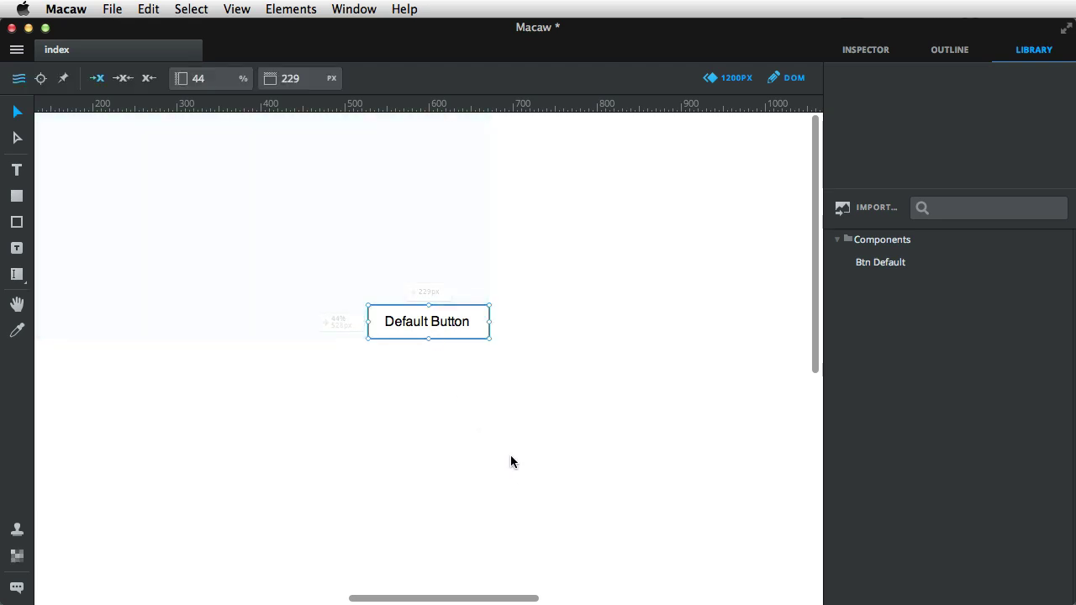
pyautogui.moveTo(428, 325); pyautogui.dragTo(432, 398)
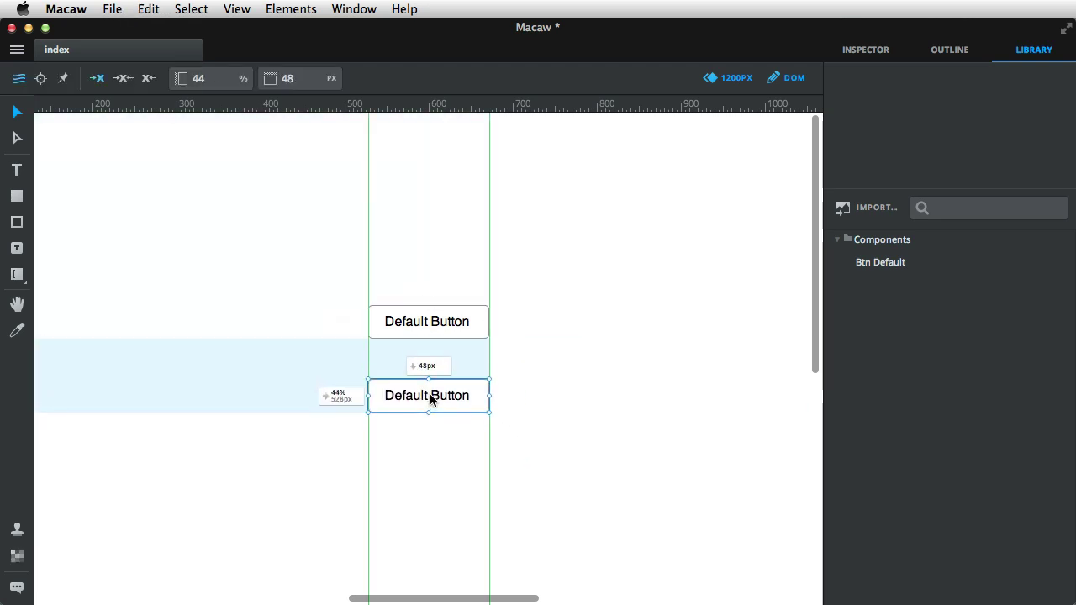
pyautogui.click(443, 445)
pyautogui.click(450, 401)
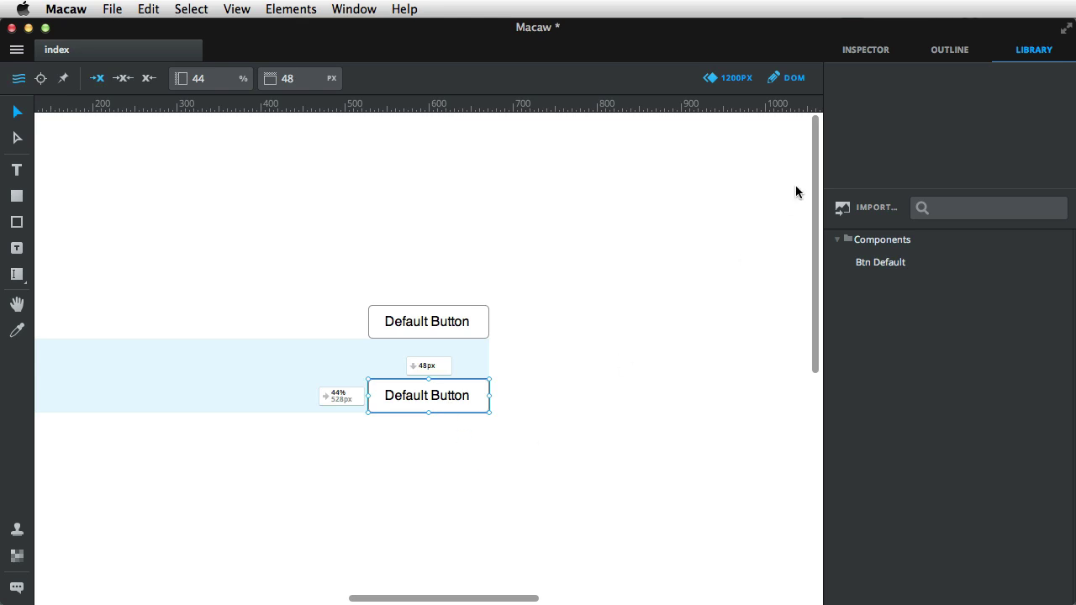
# Relabel the lower copy 'Primary Button' and show its Inspector properties.
pyautogui.doubleClick(428, 399)
pyautogui.hotkey('alt', 'shift', 'Right')
pyautogui.write('Primary')
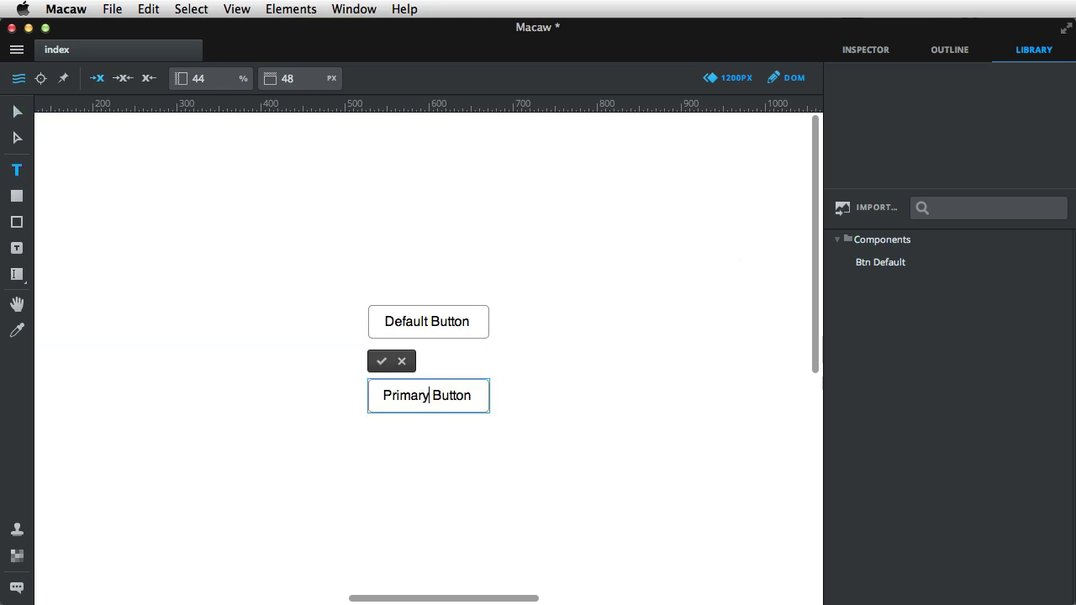
pyautogui.press('Escape')
pyautogui.click(882, 50)
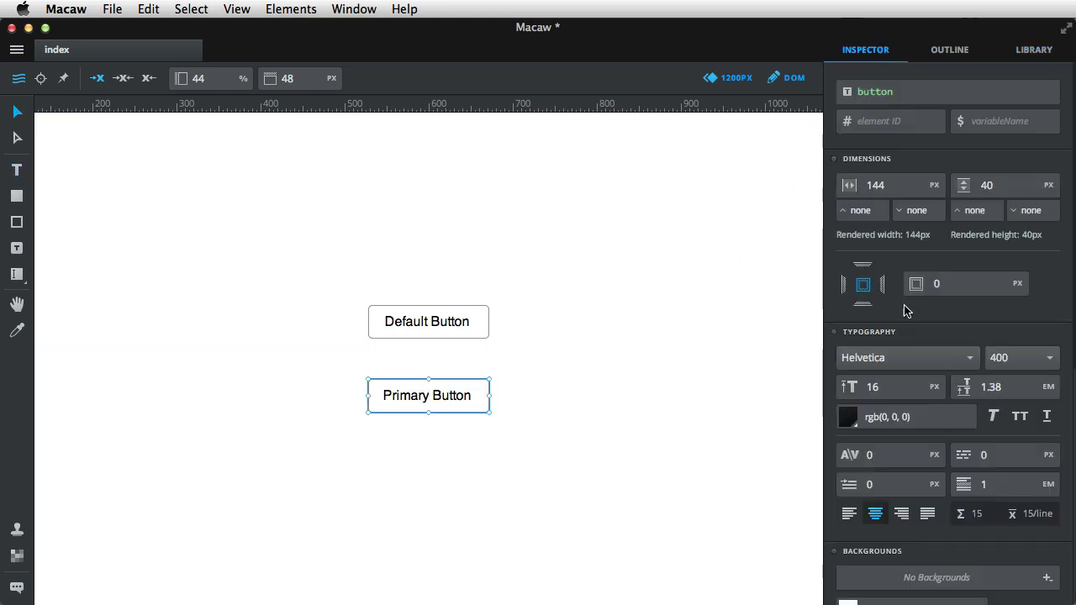
pyautogui.scroll(-2, 932, 378)
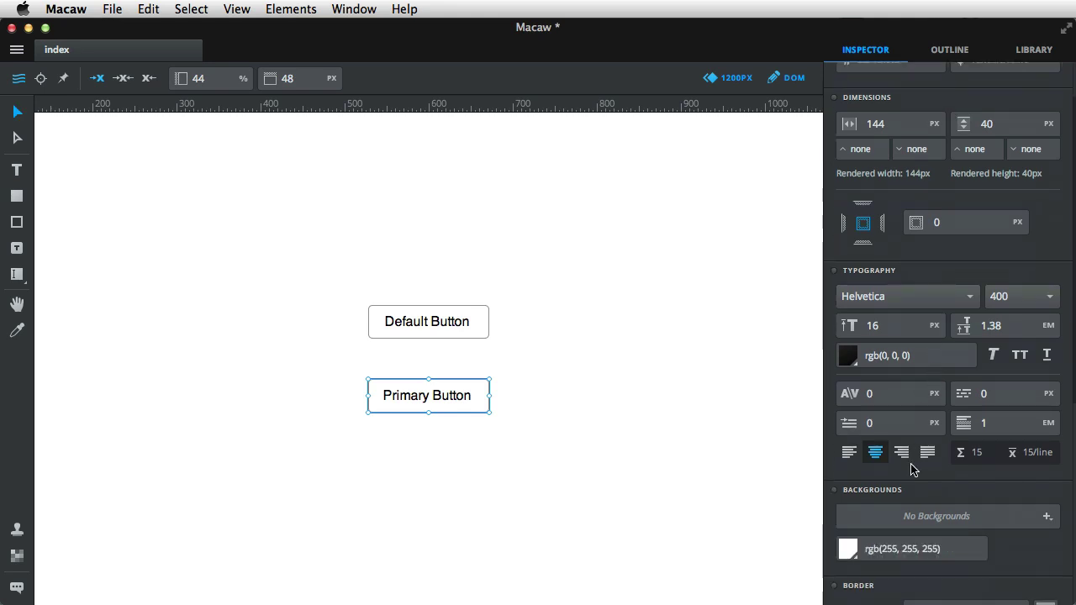
# Set the Primary Button background to cyan rgb(4,209,245) and save it as a swatch.
pyautogui.scroll(-2, 914, 467)
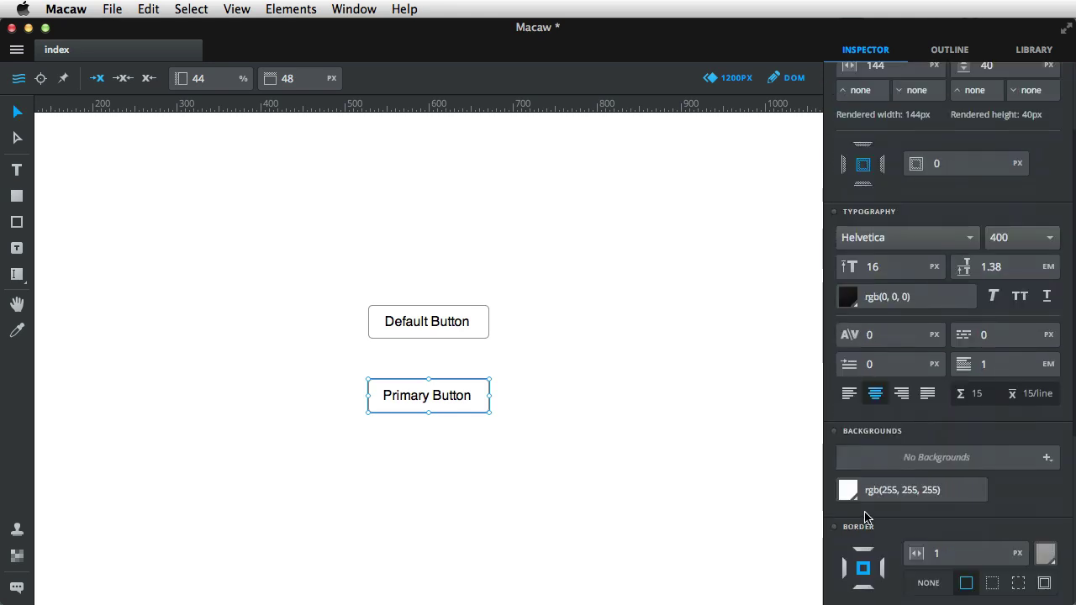
pyautogui.click(847, 491)
pyautogui.moveTo(796, 372); pyautogui.dragTo(788, 357)
pyautogui.click(761, 266)
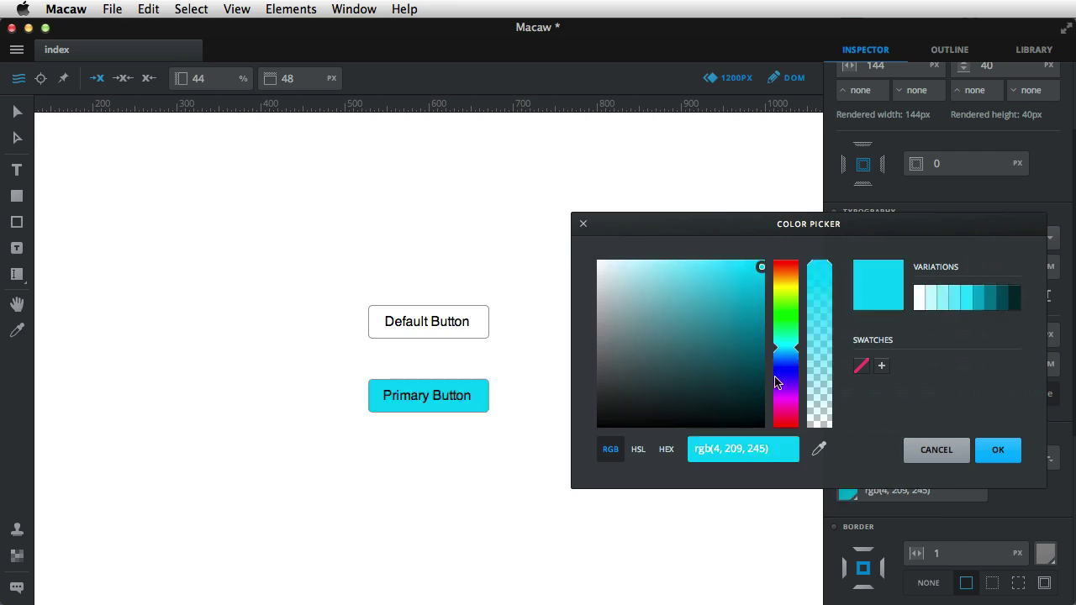
pyautogui.click(880, 365)
pyautogui.click(1015, 452)
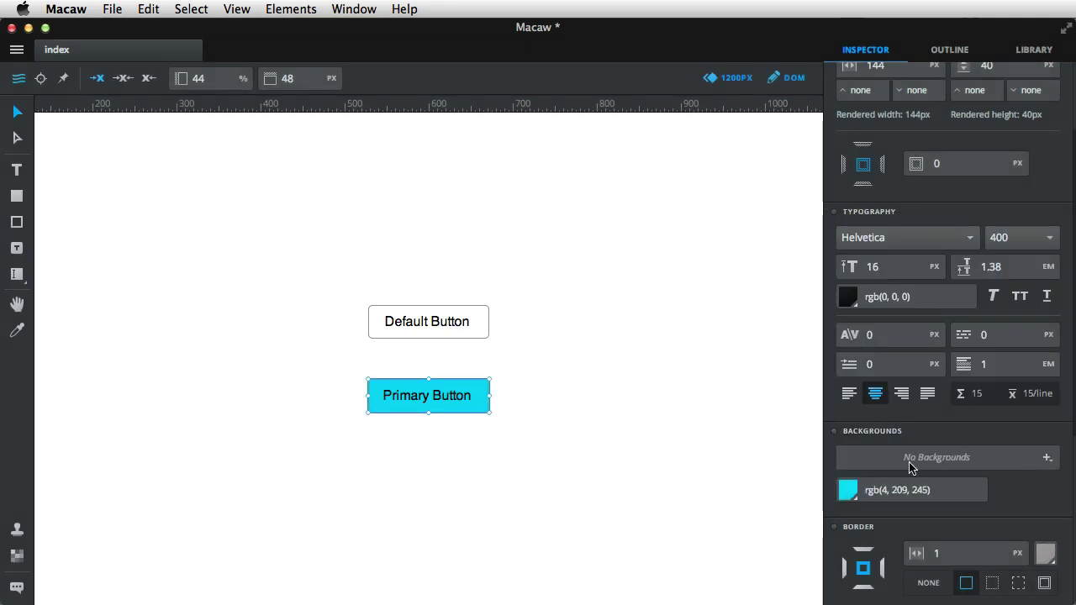
# Set the border colour to darker teal rgb(2,123,145).
pyautogui.scroll(-5, 909, 462)
pyautogui.click(1046, 382)
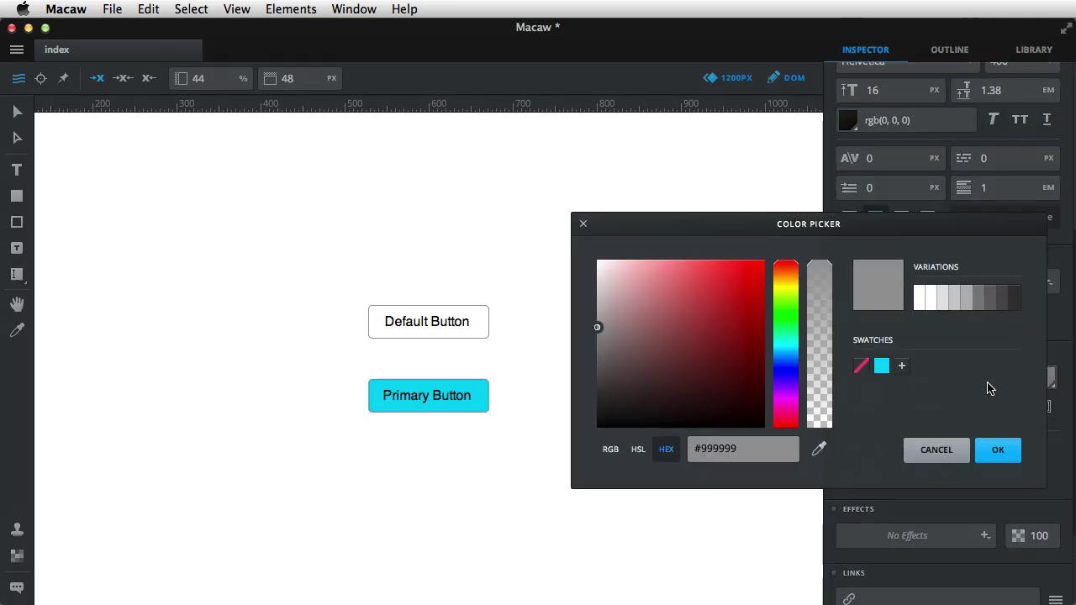
pyautogui.click(880, 366)
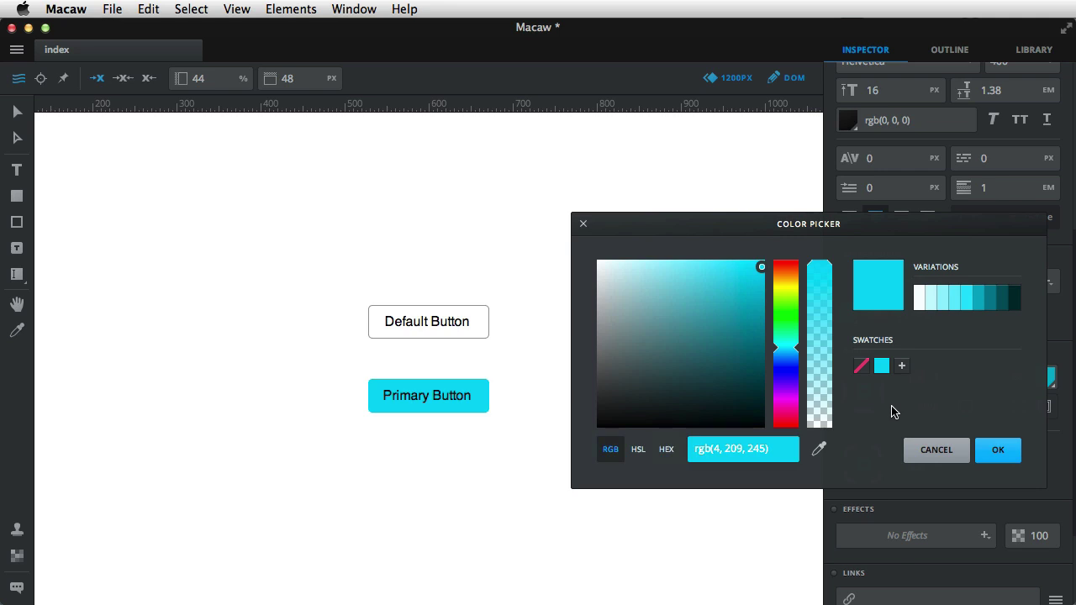
pyautogui.click(978, 301)
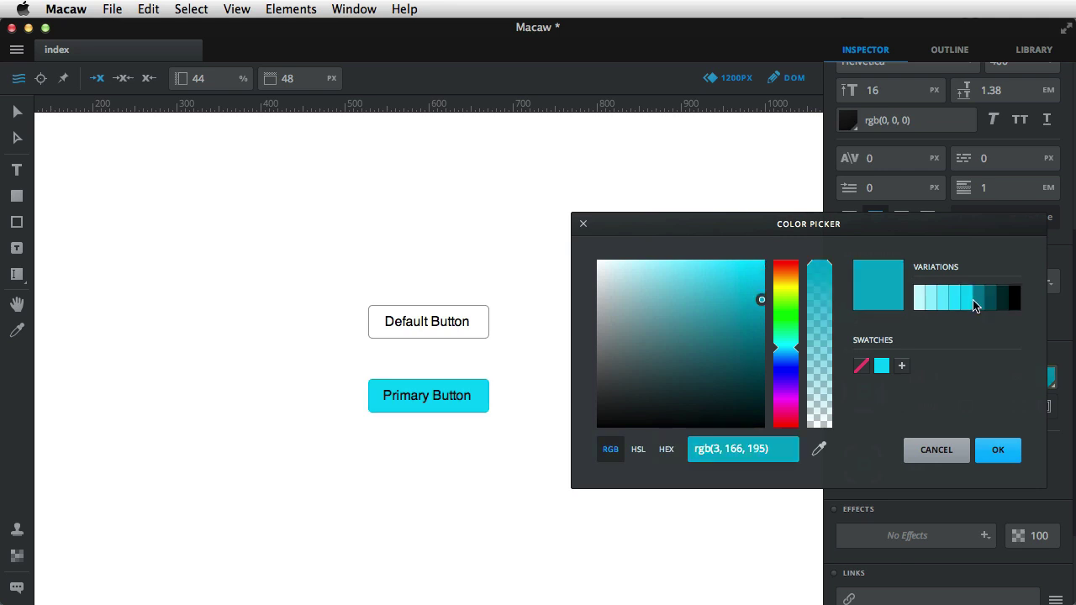
pyautogui.click(981, 301)
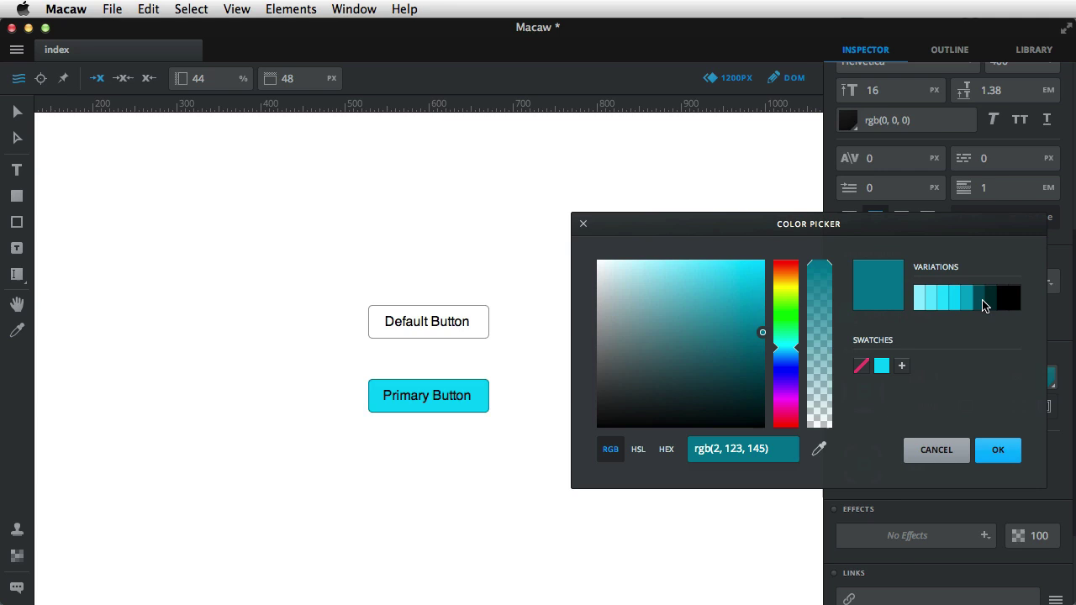
pyautogui.click(1000, 458)
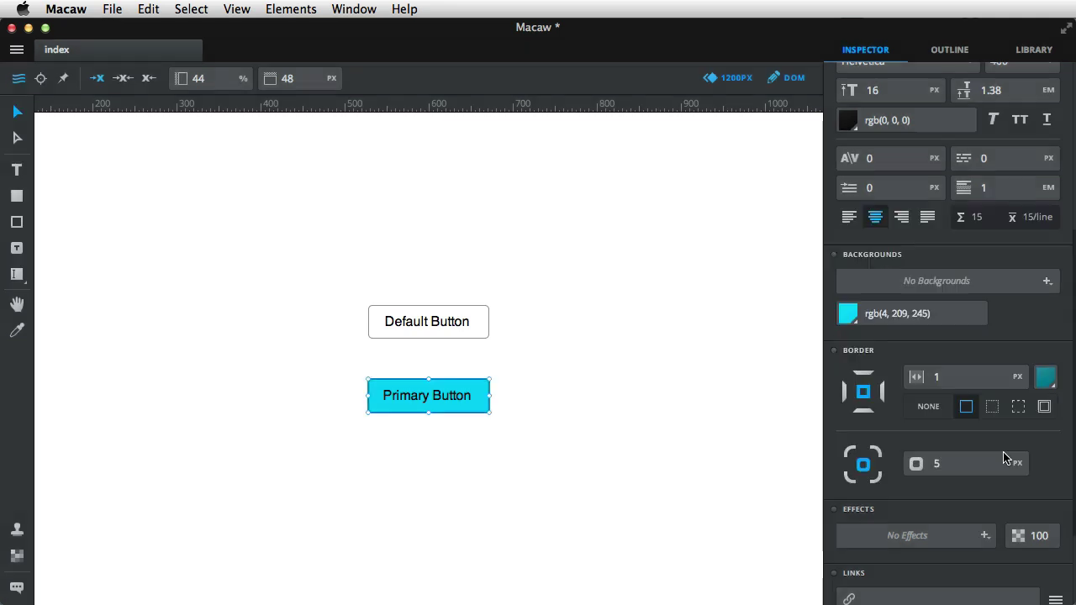
# Set the label text colour to dark teal rgb(2,81,94).
pyautogui.scroll(3, 948, 430)
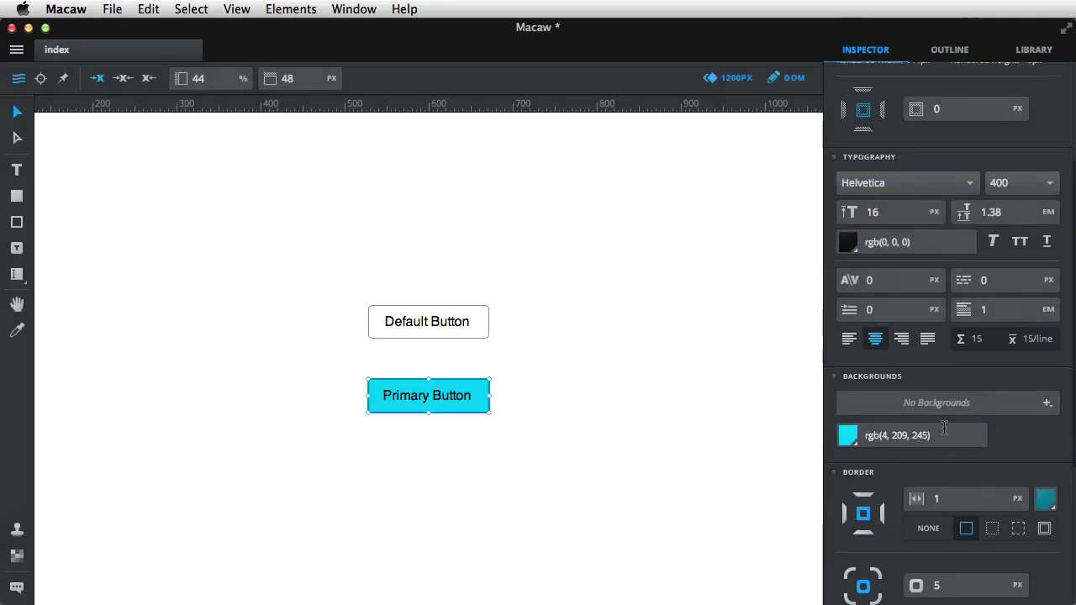
pyautogui.click(846, 242)
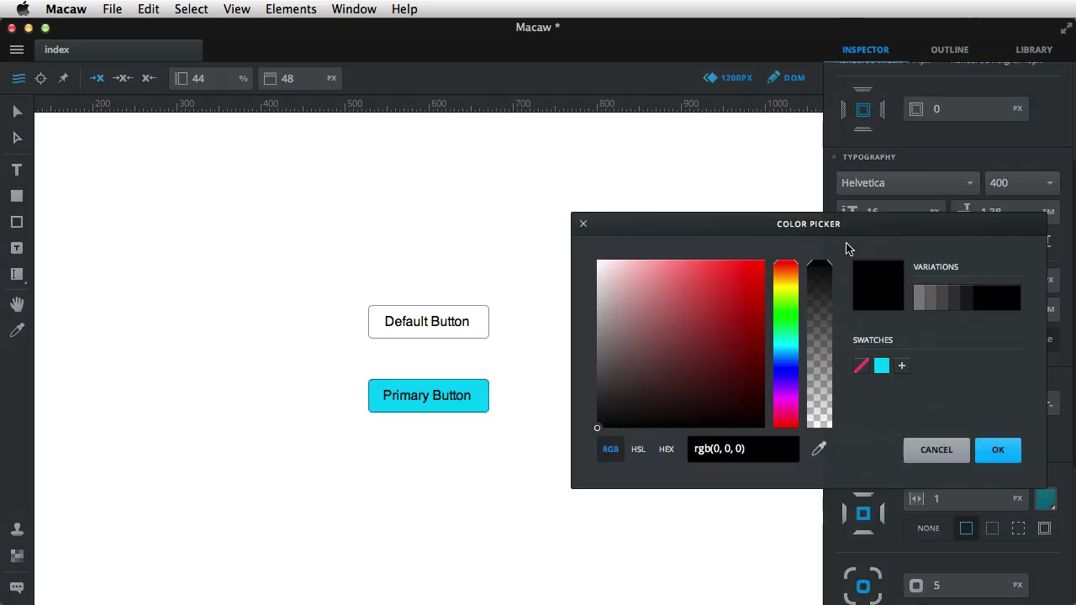
pyautogui.click(881, 366)
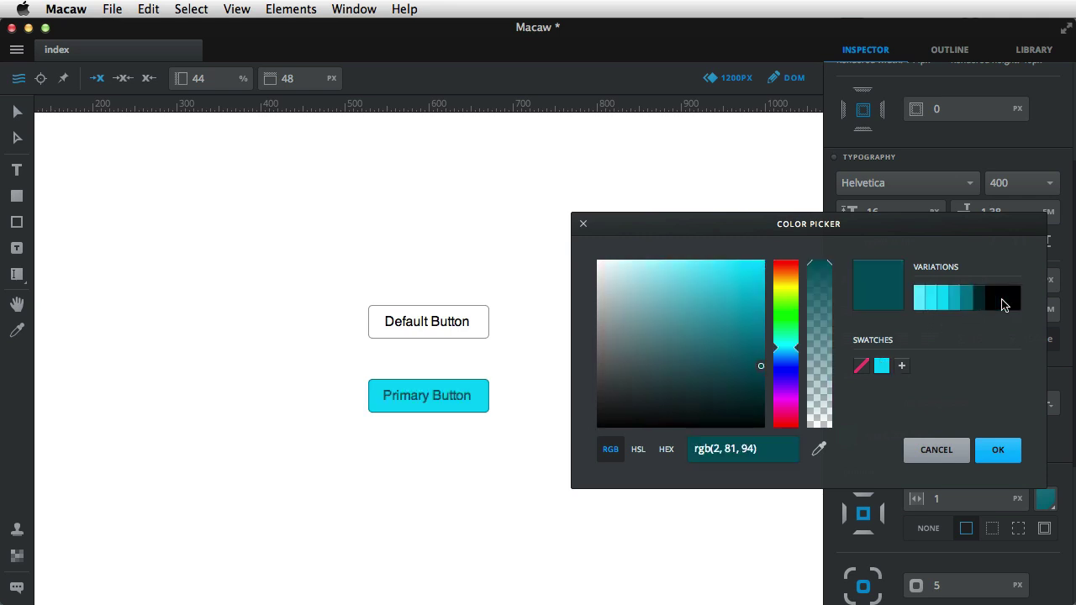
pyautogui.click(1002, 461)
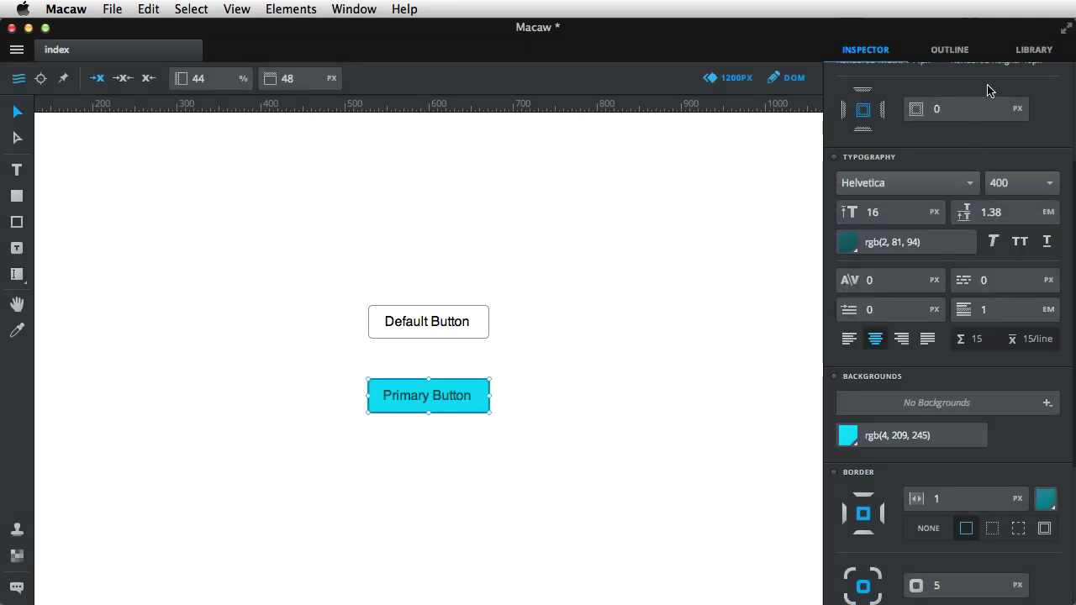
# Create a component named 'Btn Primary' from the Primary Button.
pyautogui.click(291, 8)
pyautogui.click(336, 202)
pyautogui.write('Btn Primary')
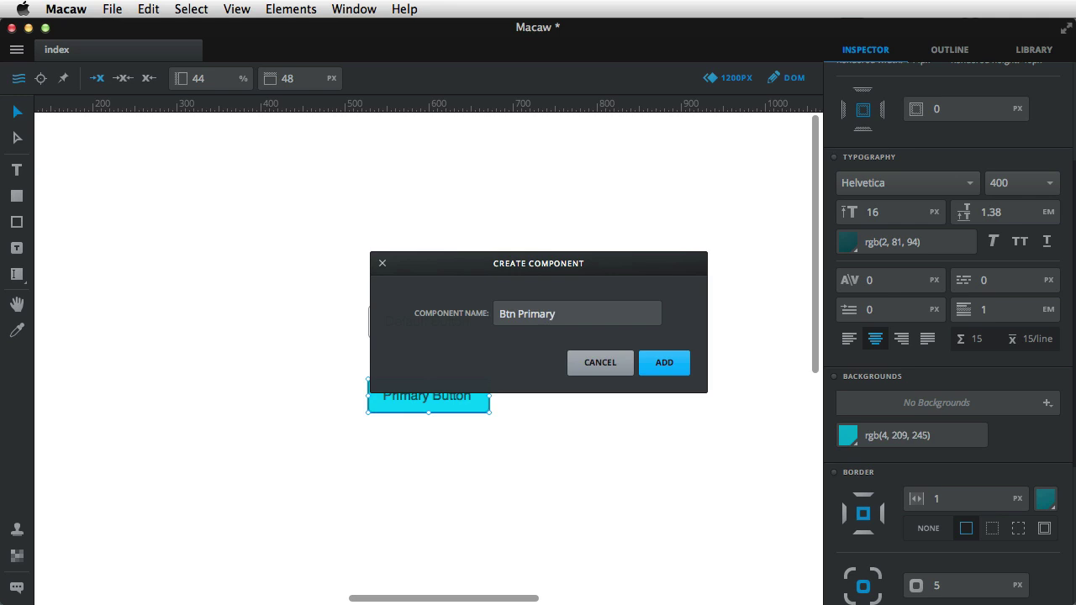
pyautogui.press('Return')
# Preview Btn Primary and Btn Default in the Library, then return to the properties view.
pyautogui.click(1033, 50)
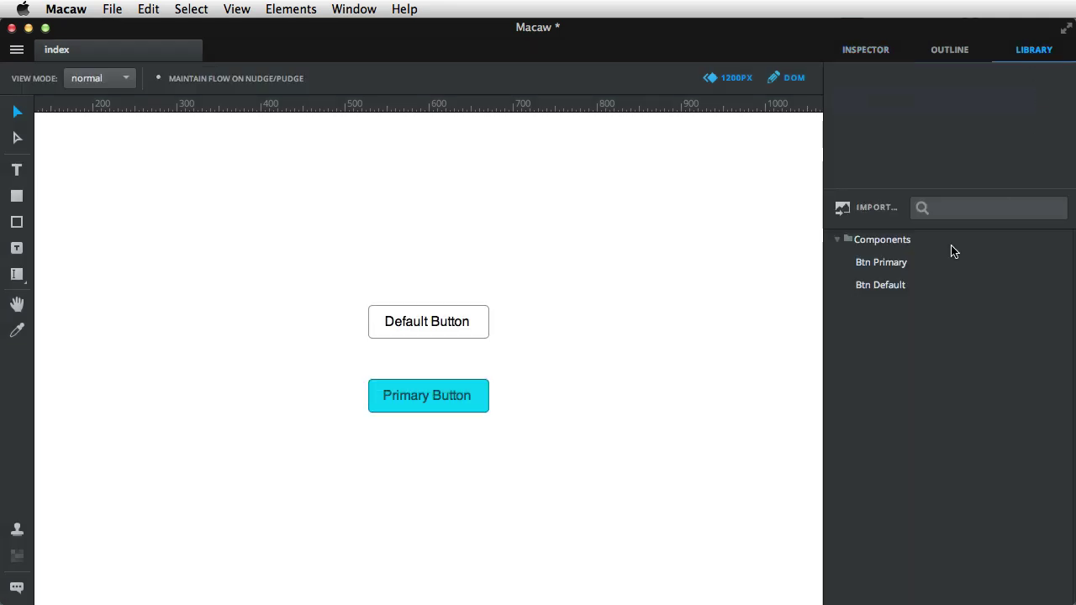
pyautogui.click(908, 265)
pyautogui.click(910, 287)
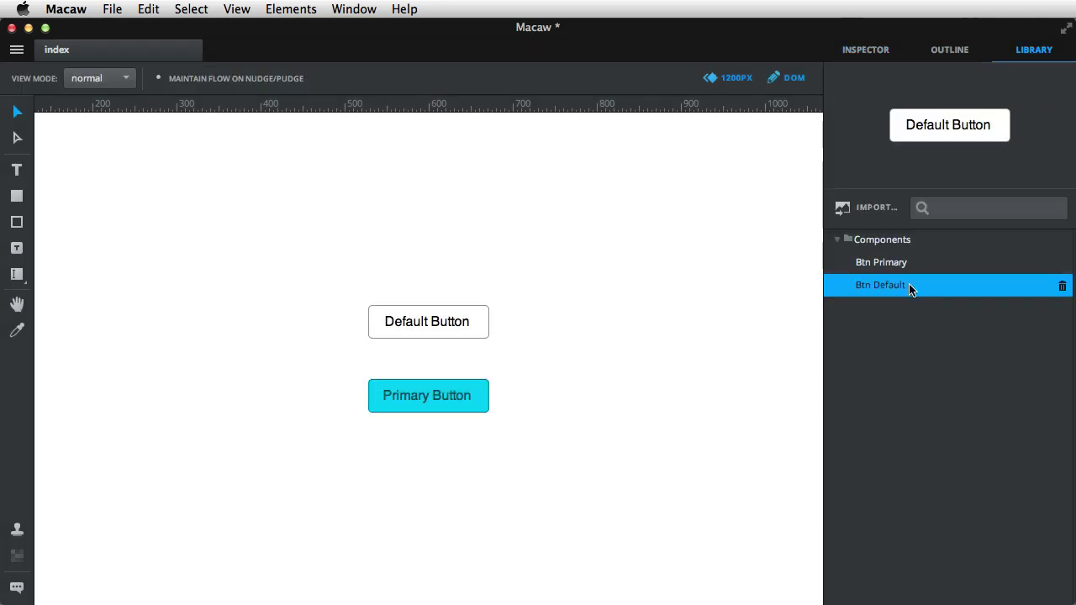
pyautogui.click(565, 260)
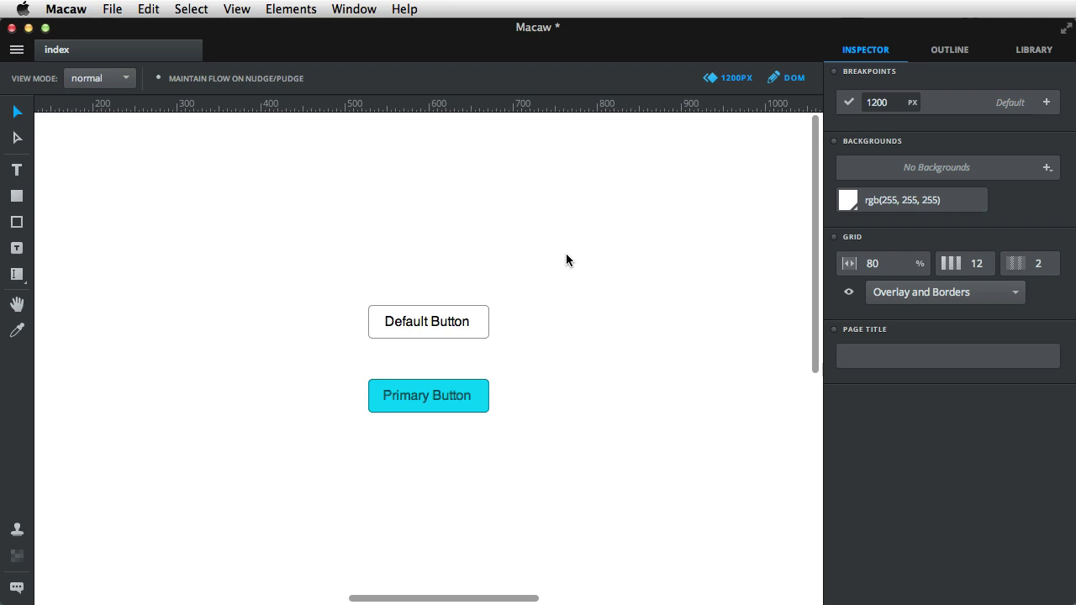
# Move the Default and Primary buttons together up and to the left.
pyautogui.moveTo(566, 260); pyautogui.dragTo(266, 502)
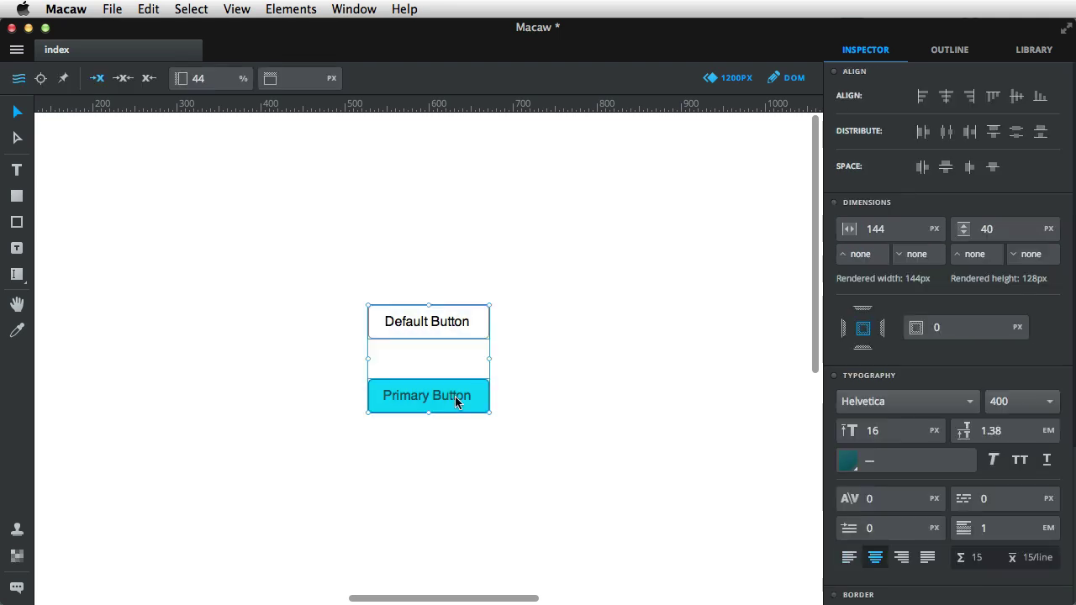
pyautogui.moveTo(455, 396); pyautogui.dragTo(244, 361)
pyautogui.click(284, 417)
# Duplicate the Default Button to its right and relabel it 'Default Size'.
pyautogui.moveTo(247, 287); pyautogui.dragTo(502, 286)
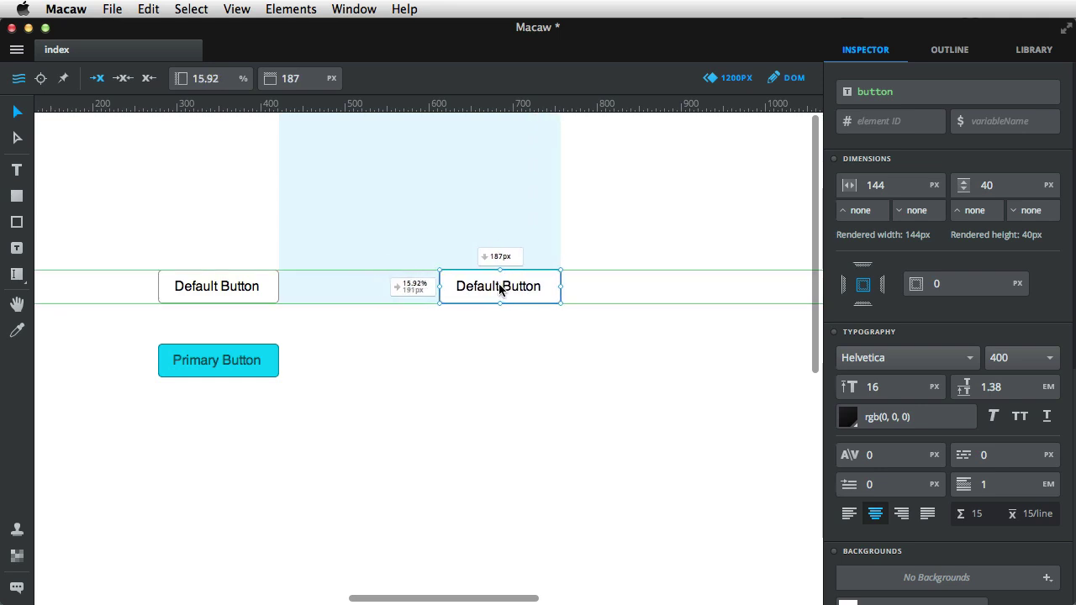
pyautogui.click(525, 367)
pyautogui.click(509, 296)
pyautogui.doubleClick(519, 286)
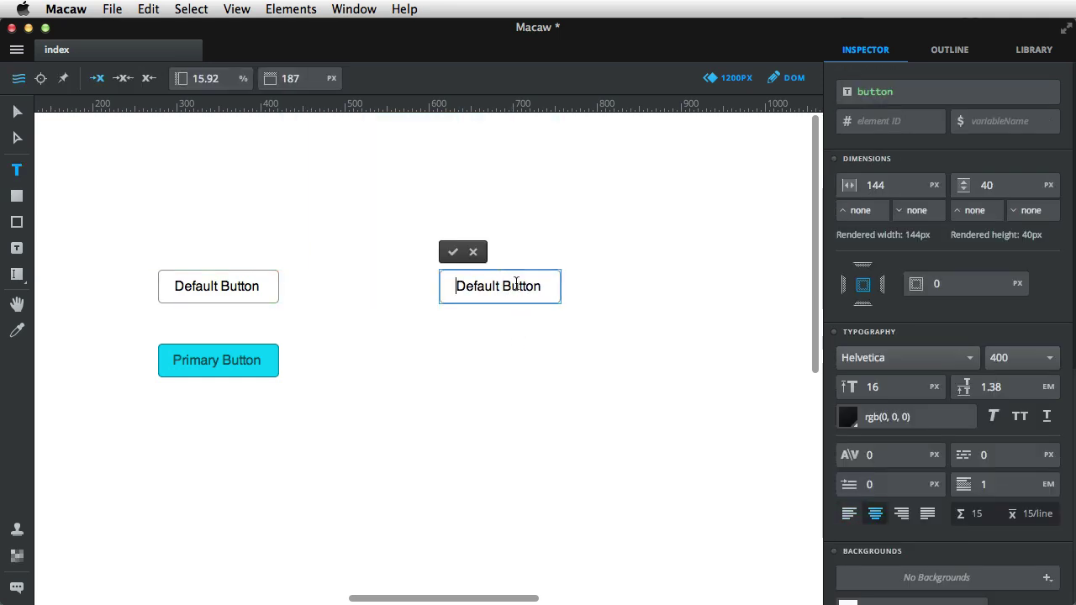
pyautogui.hotkey('shift', 'End')
pyautogui.write('Size')
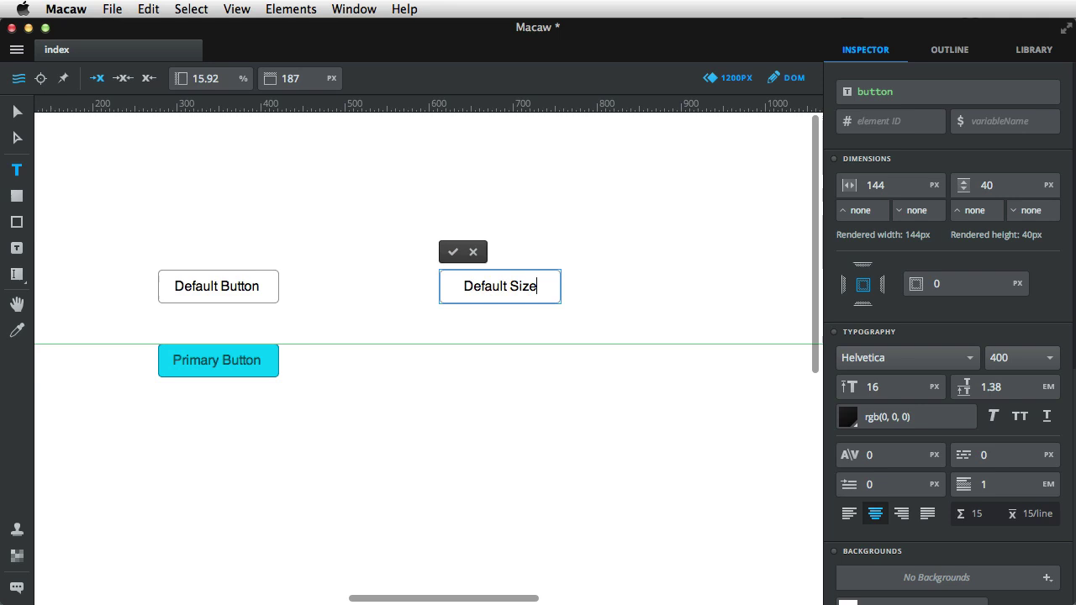
pyautogui.press('Escape')
# Duplicate Default Size directly below and relabel it 'Large Size'.
pyautogui.moveTo(500, 288); pyautogui.dragTo(500, 361)
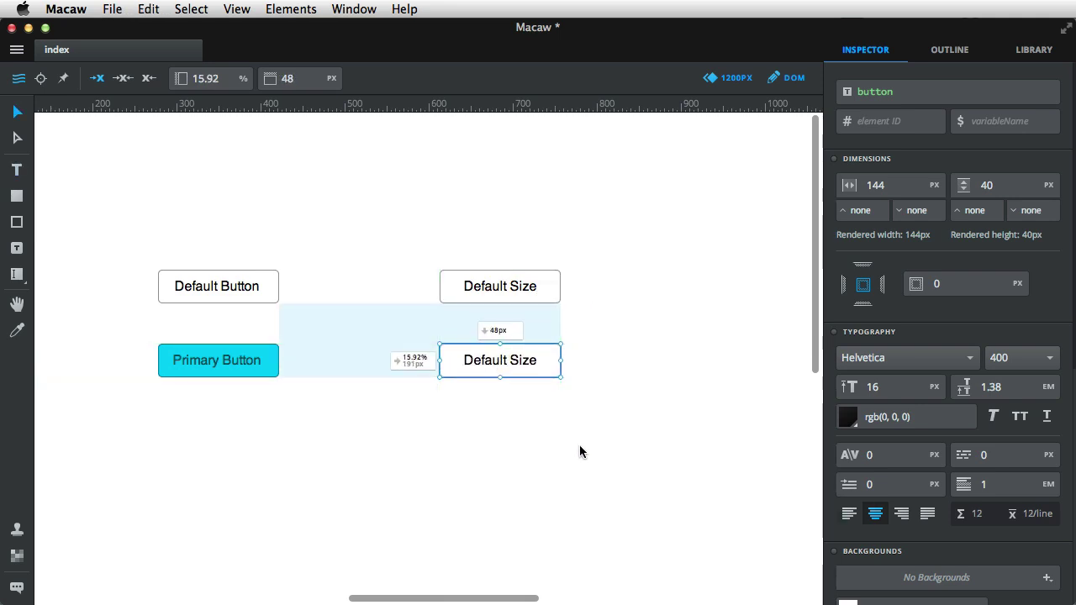
pyautogui.doubleClick(507, 368)
pyautogui.hotkey('alt', 'shift', 'Left')
pyautogui.write('Lar')
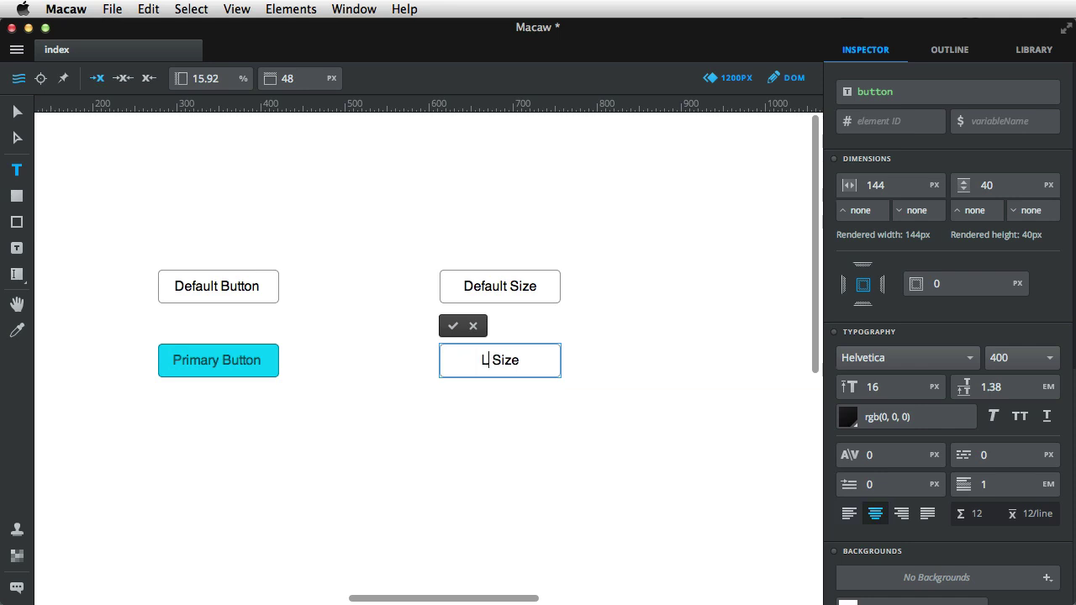
pyautogui.write('ge')
pyautogui.press('Escape')
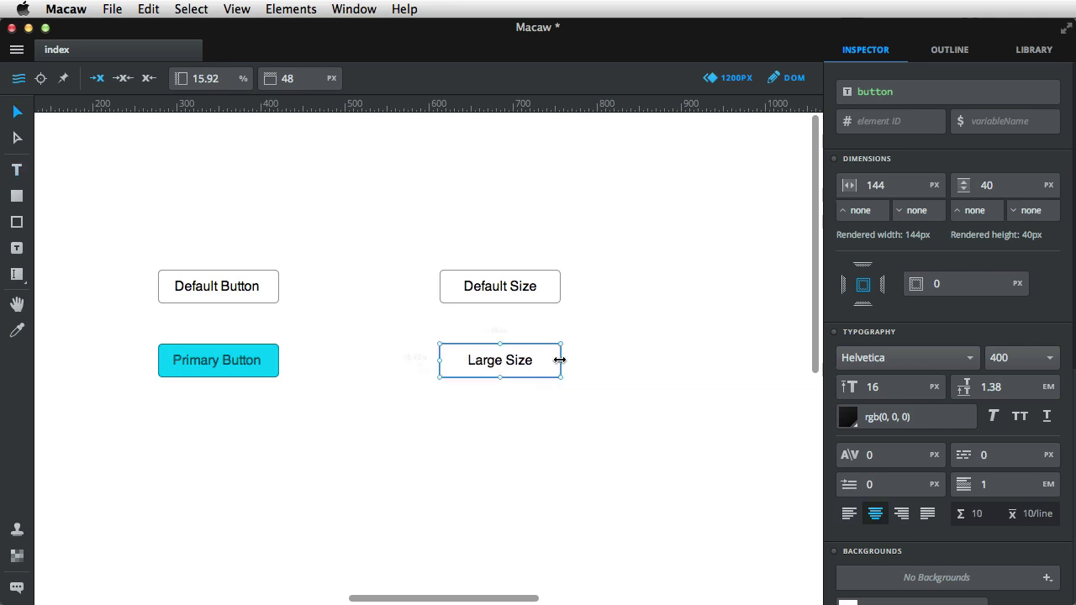
# Enlarge the Large Size button to 223 × 50 px with 18 px uppercase text and duplicate it below.
pyautogui.moveTo(559, 360); pyautogui.dragTo(627, 360)
pyautogui.moveTo(534, 378); pyautogui.dragTo(534, 386)
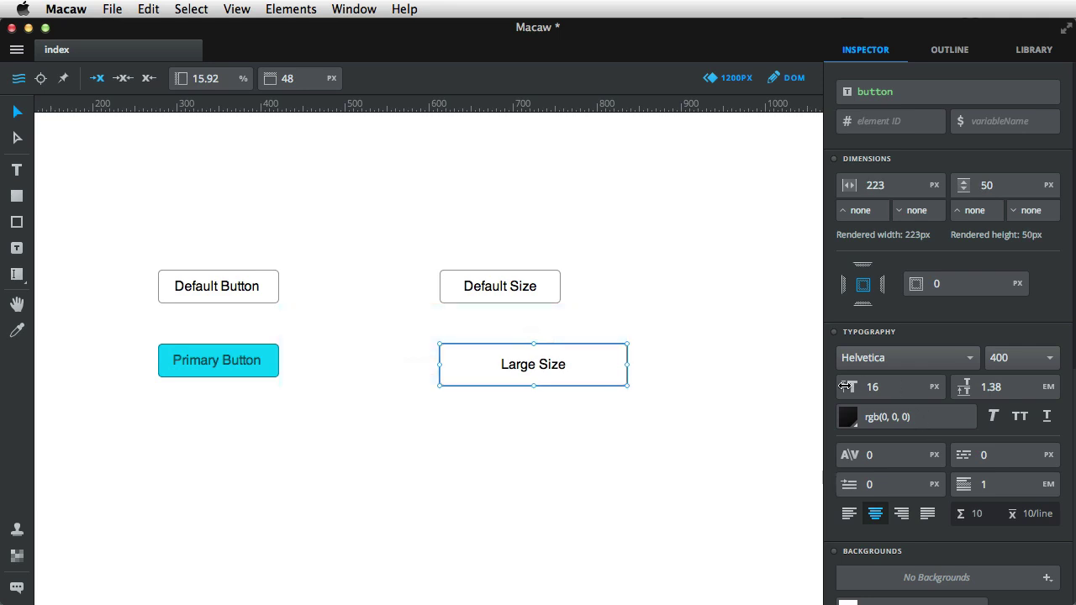
pyautogui.moveTo(846, 385); pyautogui.dragTo(849, 386)
pyautogui.click(1020, 416)
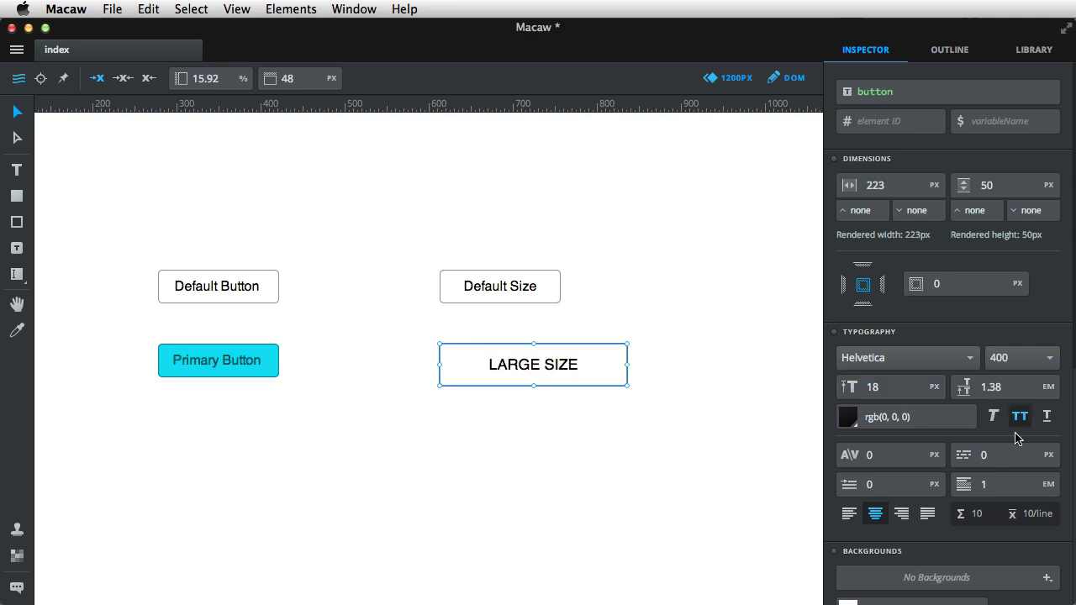
pyautogui.moveTo(495, 365); pyautogui.dragTo(534, 458)
# Place the LARGE SIZE duplicate below and resize it to 305 × 70 px.
pyautogui.click(679, 456)
pyautogui.click(616, 471)
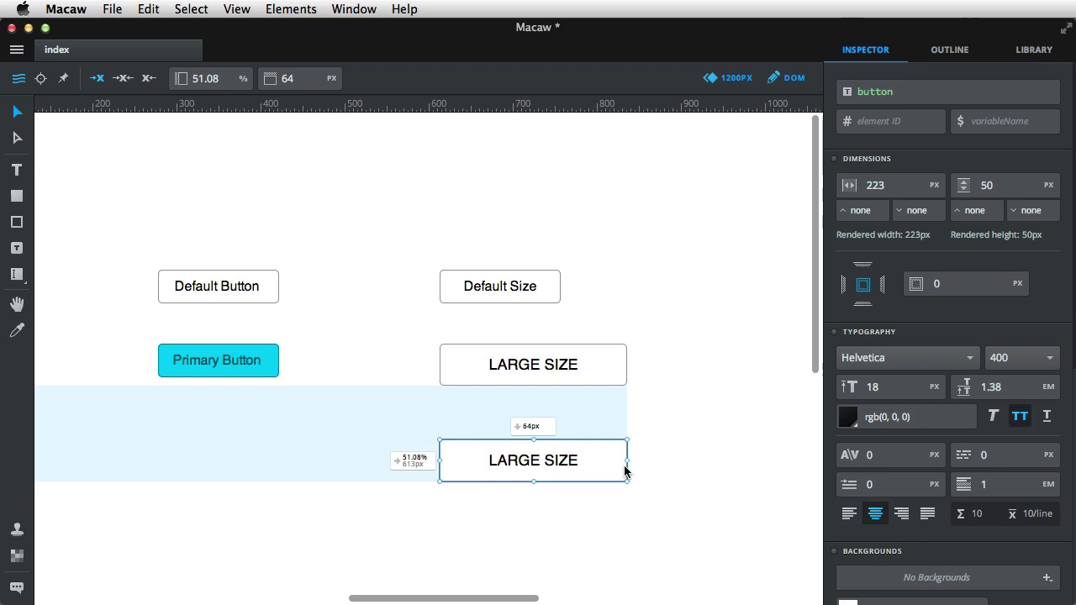
pyautogui.moveTo(627, 458); pyautogui.dragTo(695, 460)
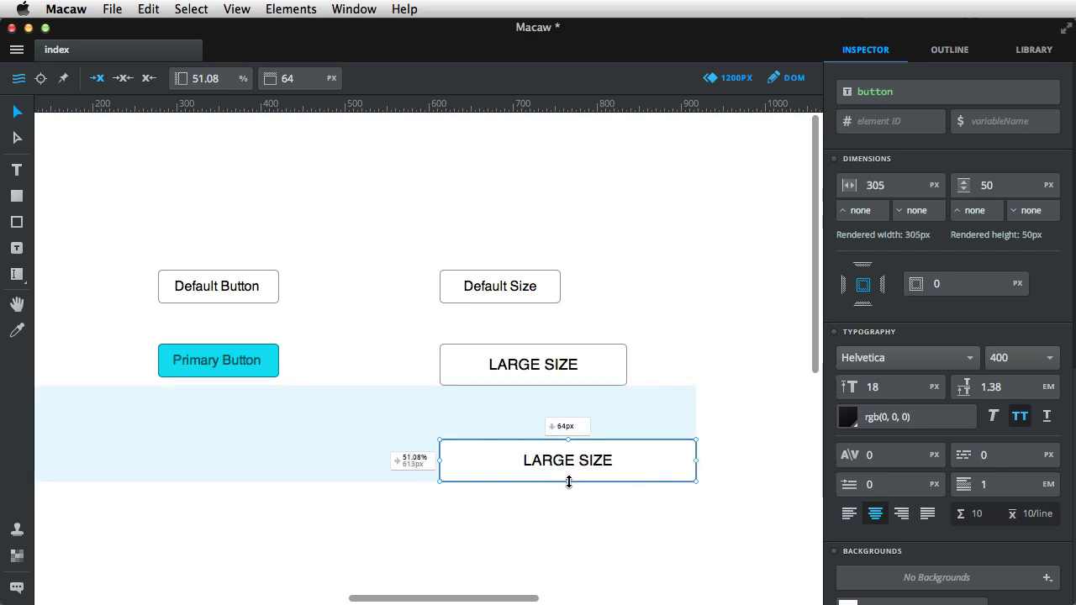
pyautogui.moveTo(569, 482); pyautogui.dragTo(569, 498)
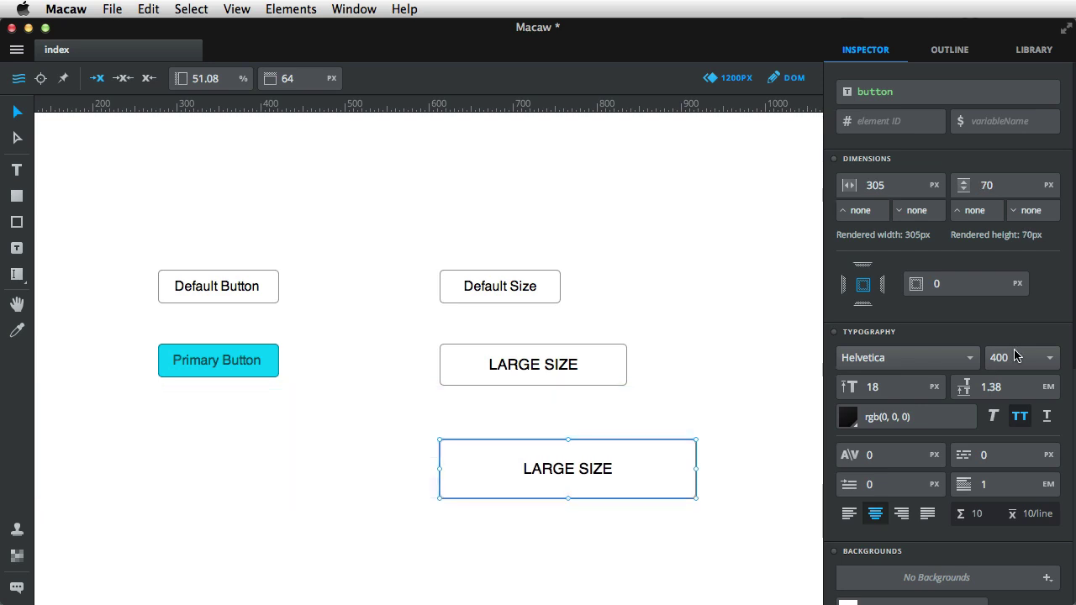
# Make its text bold at weight 700 with 1 px letter spacing.
pyautogui.click(1015, 356)
pyautogui.click(1015, 374)
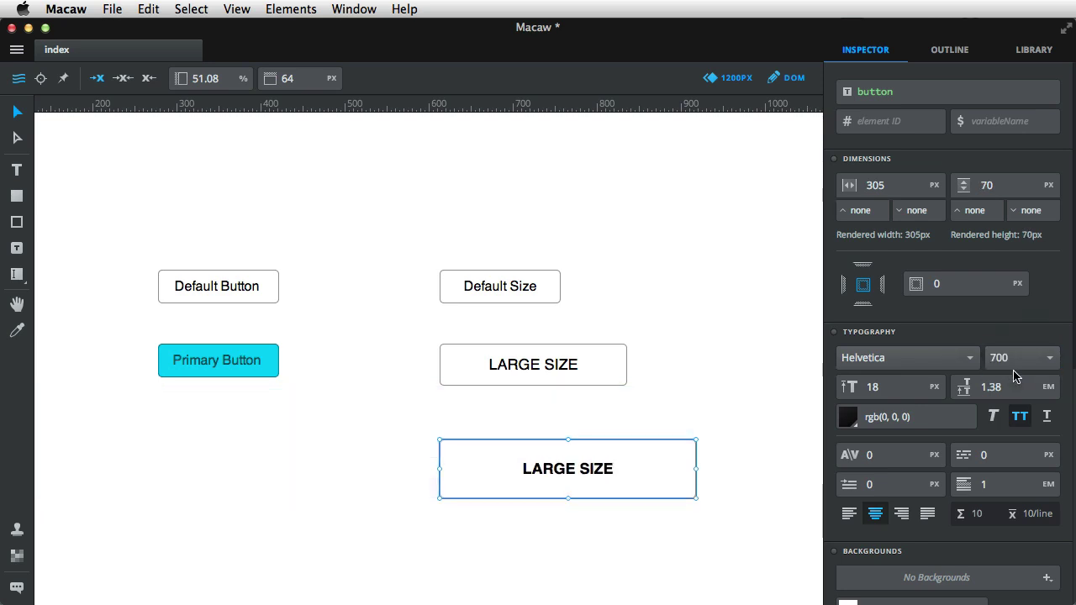
pyautogui.click(851, 456)
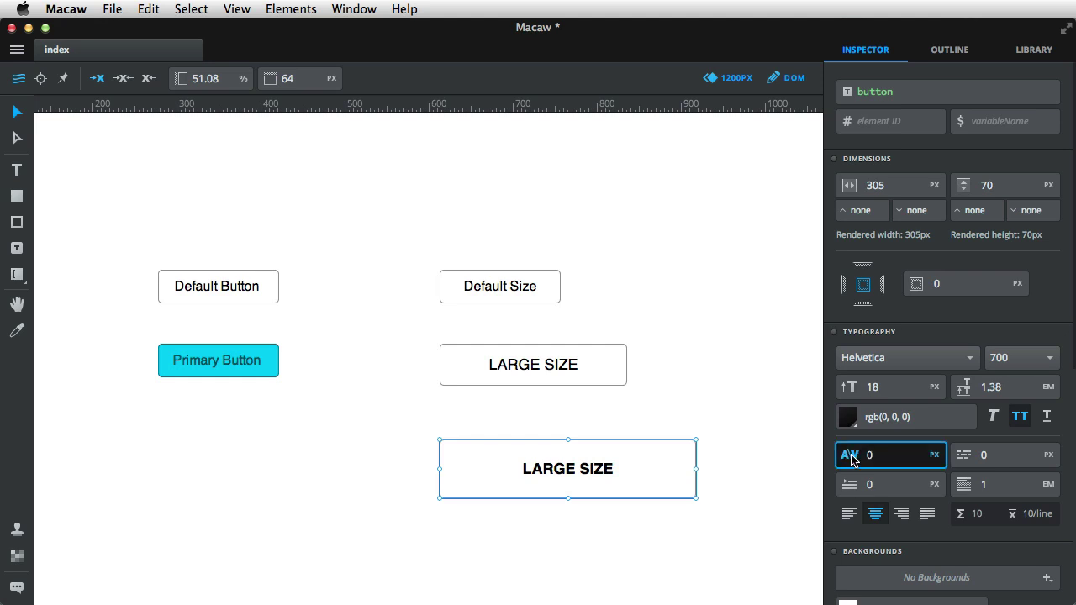
pyautogui.press('Up')
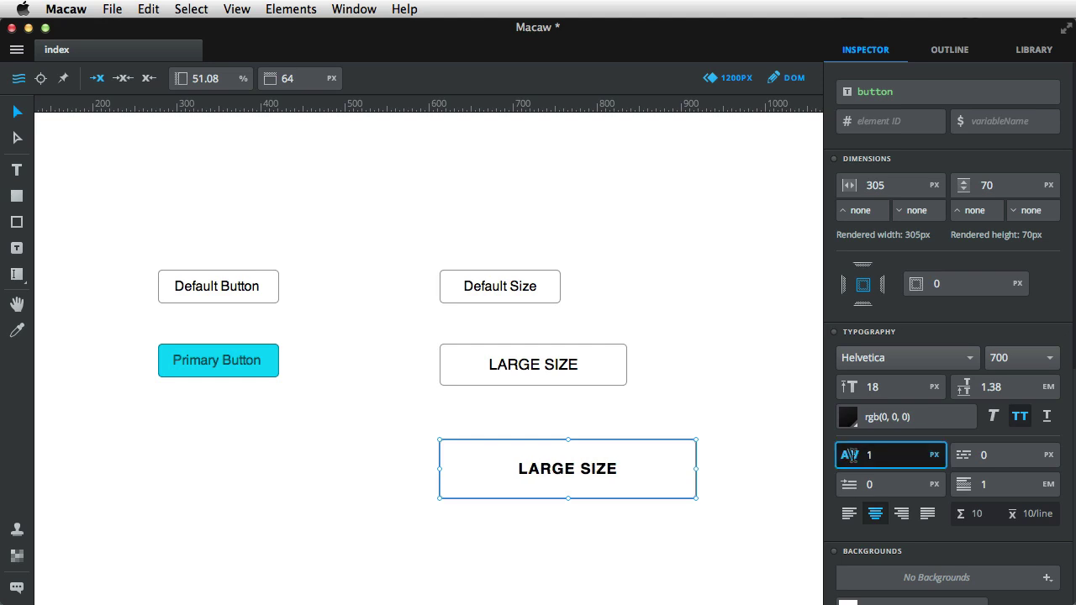
pyautogui.click(758, 371)
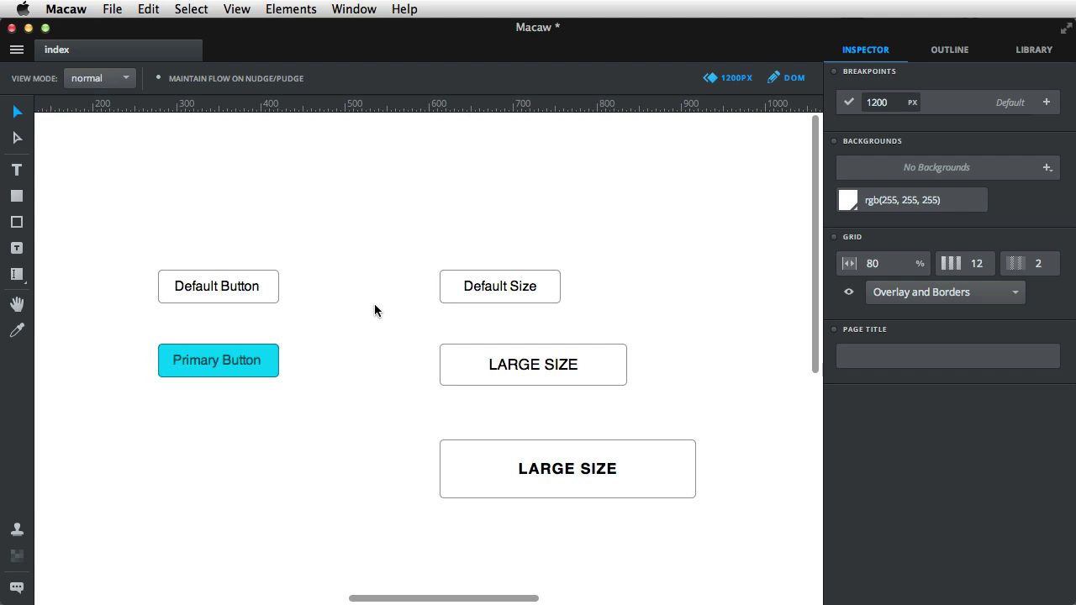
# Show the global styles list, which reports no styles applied yet.
pyautogui.click(16, 529)
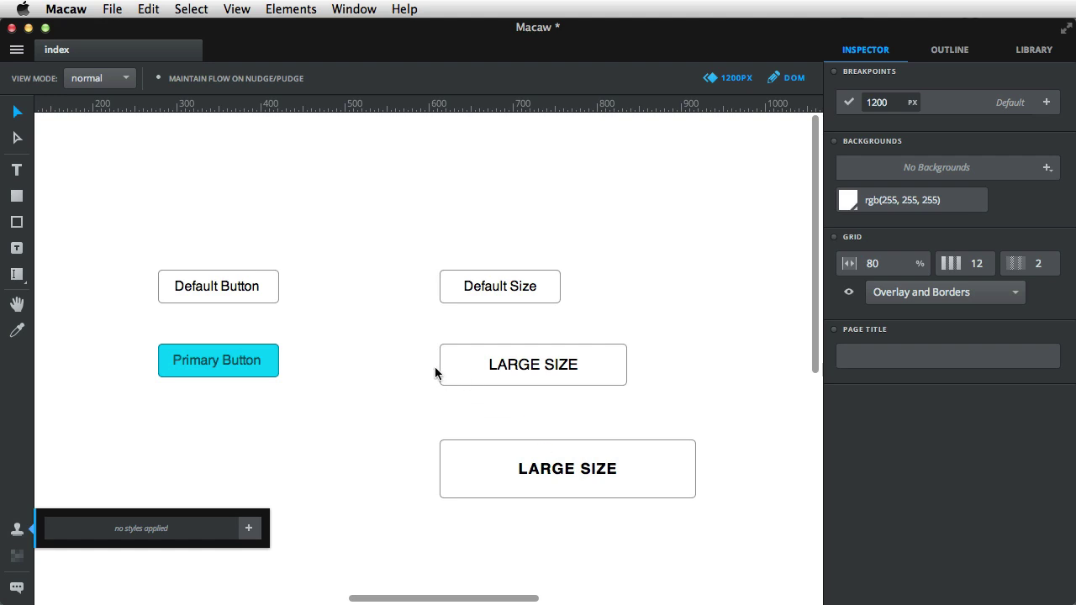
# Start a new global style named 'Btn Default' from the Default Button.
pyautogui.click(236, 290)
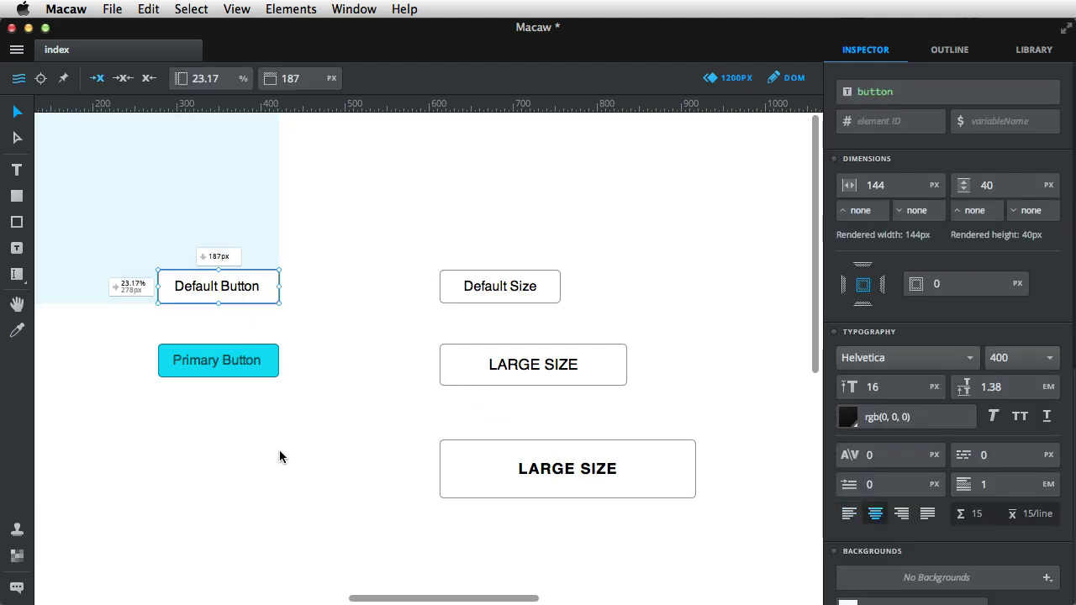
pyautogui.click(16, 529)
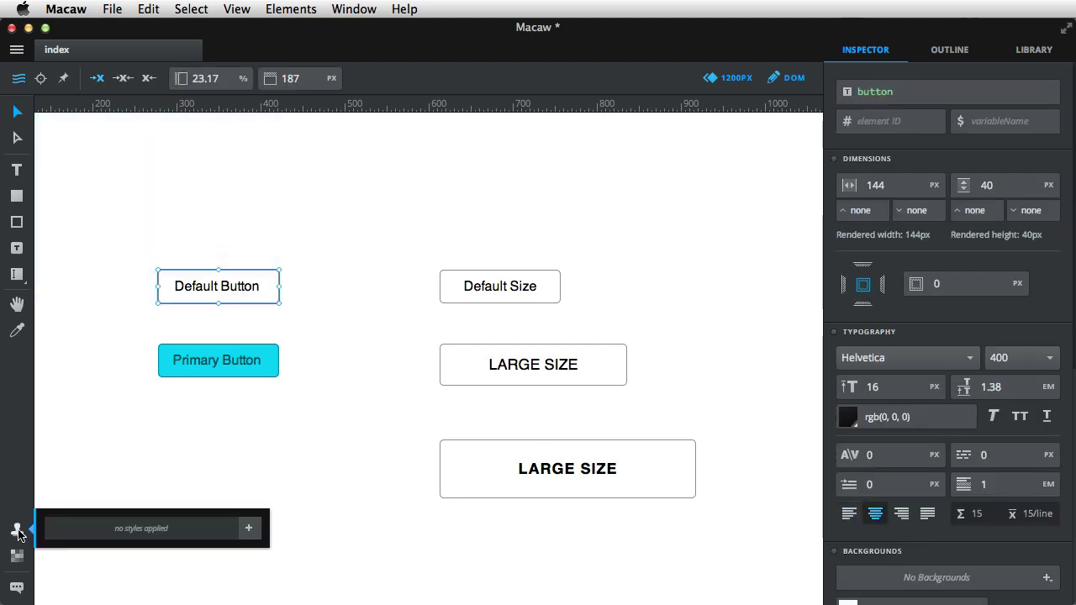
pyautogui.click(248, 530)
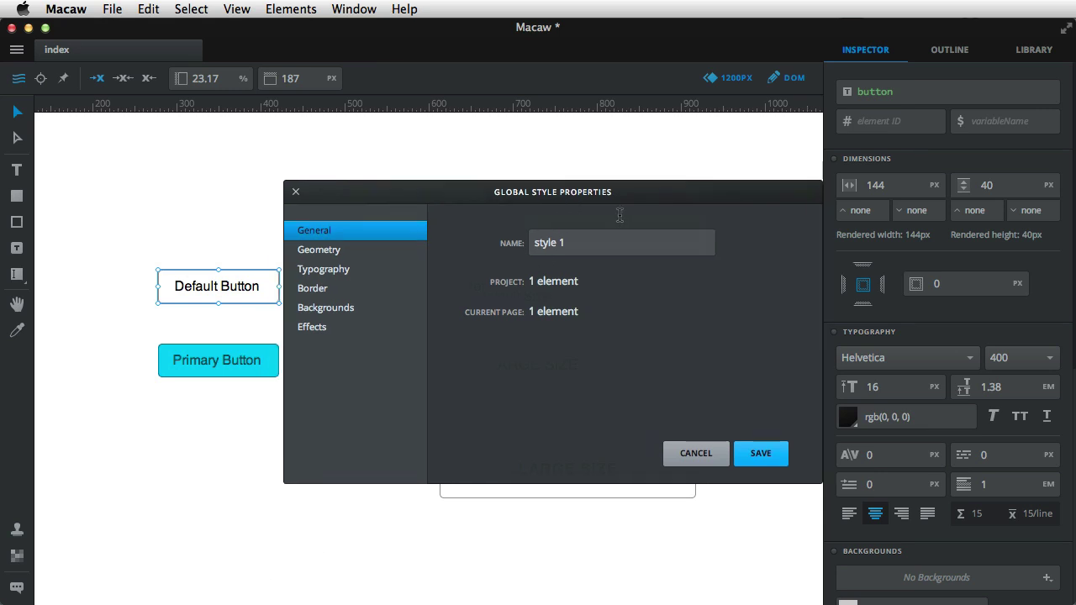
pyautogui.write('btn D')
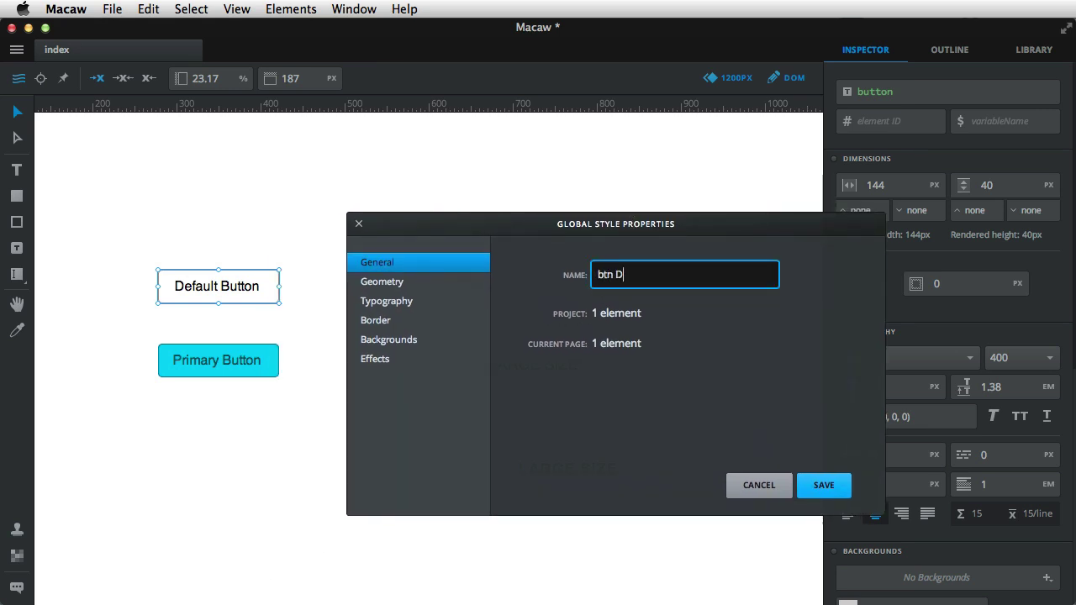
pyautogui.write('efaukt')
pyautogui.press('BackSpace')
pyautogui.press('BackSpace')
pyautogui.write('lt')
# Exclude width and height from Btn Default, review its text, border and background, and save.
pyautogui.moveTo(613, 212); pyautogui.dragTo(672, 201)
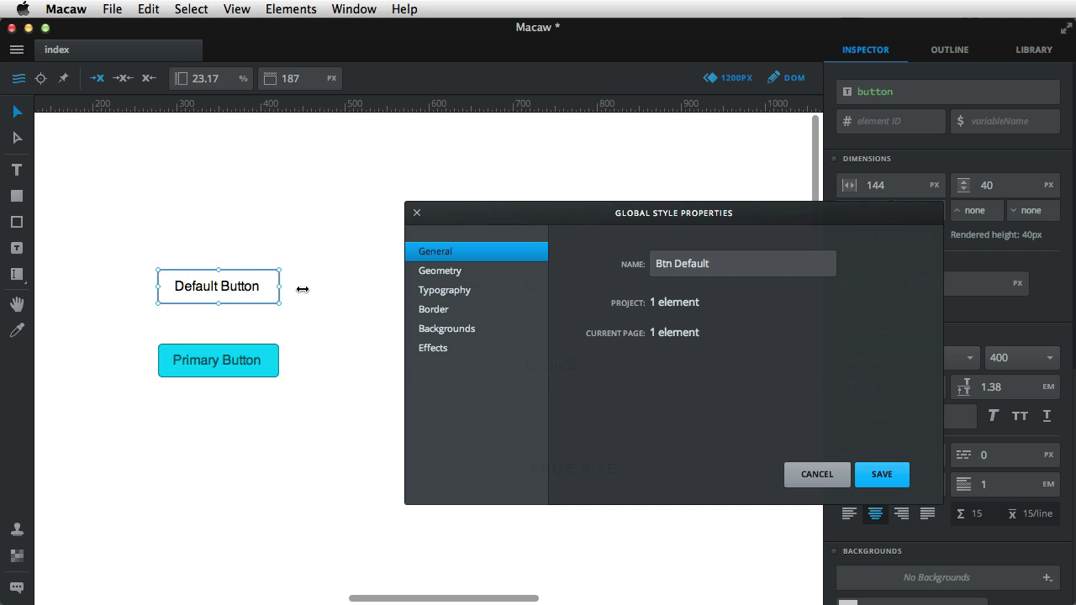
pyautogui.click(475, 273)
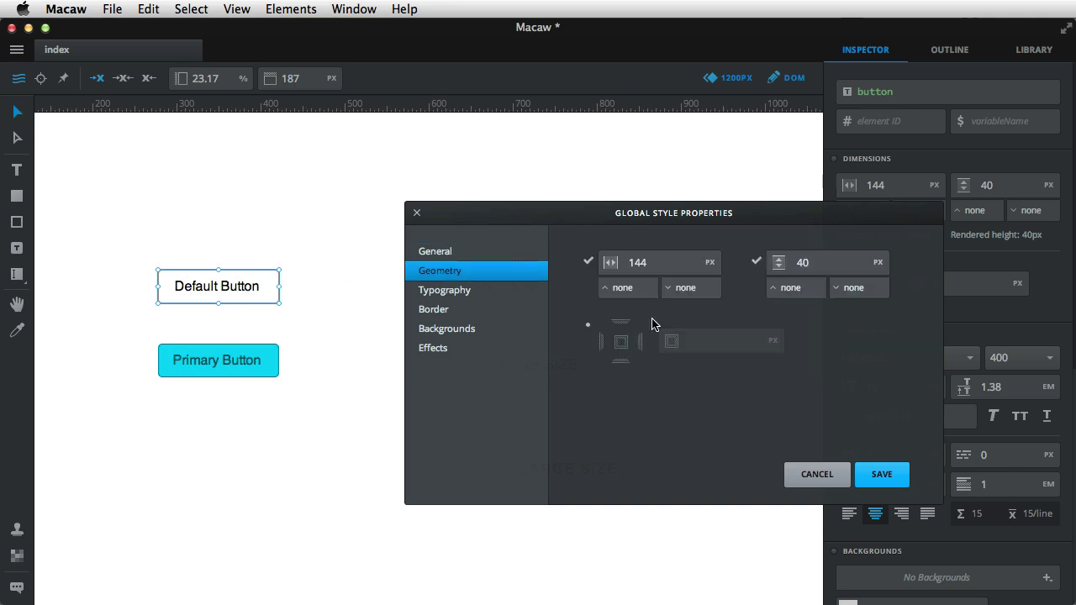
pyautogui.click(587, 263)
pyautogui.click(755, 264)
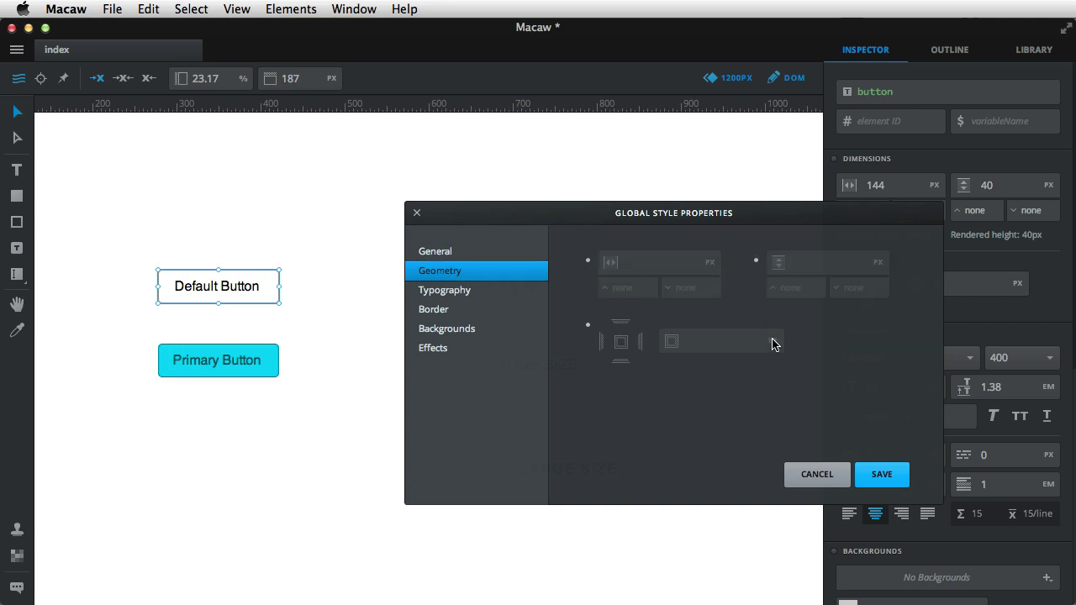
pyautogui.click(441, 294)
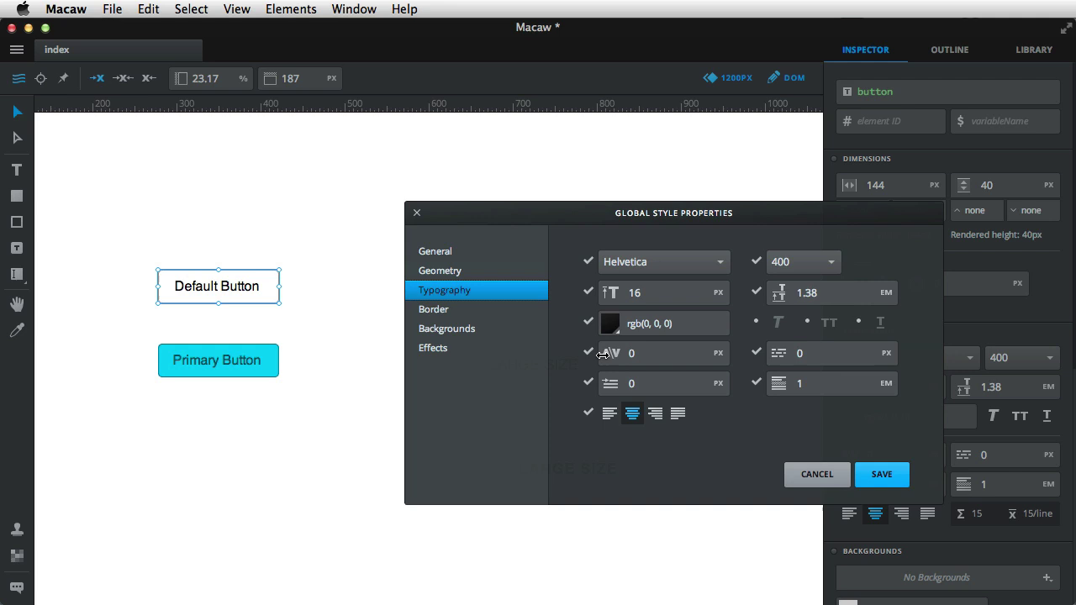
pyautogui.click(434, 317)
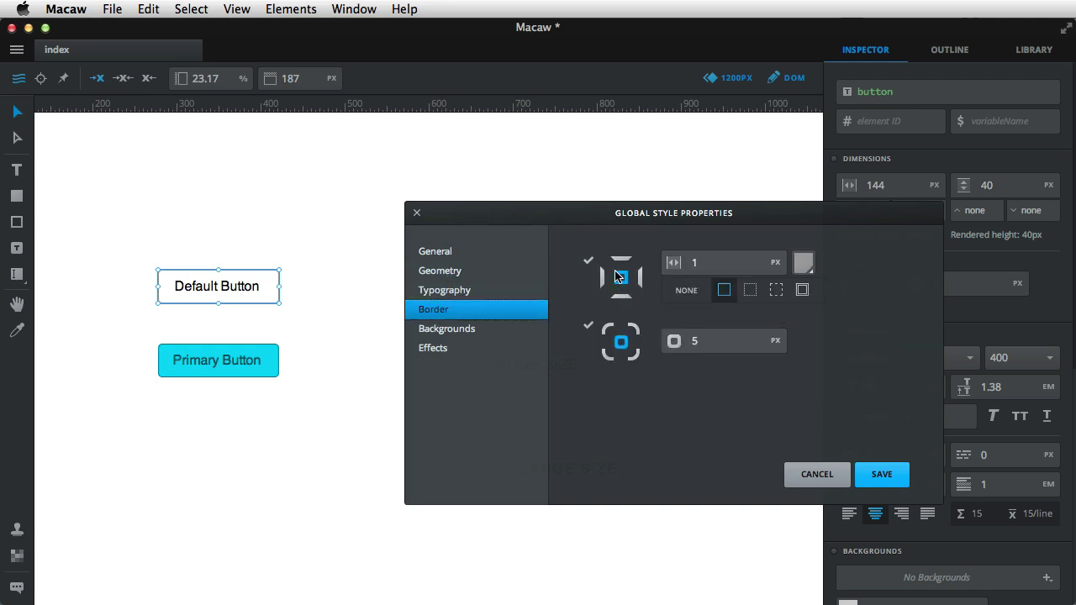
pyautogui.click(469, 330)
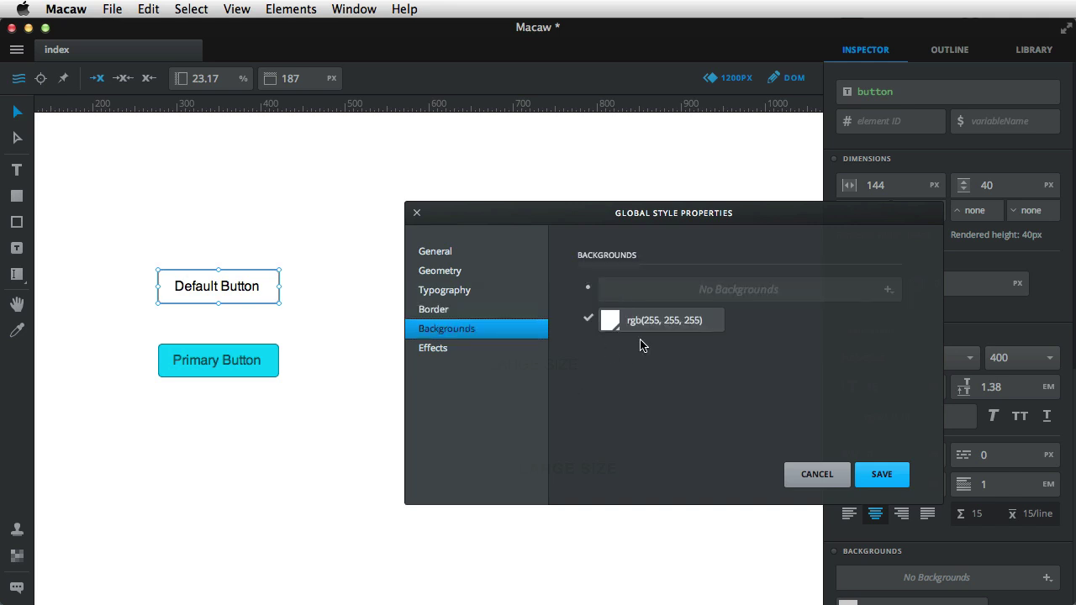
pyautogui.click(882, 475)
# Start a new global style named 'Btn Primary' from the Primary Button.
pyautogui.click(255, 373)
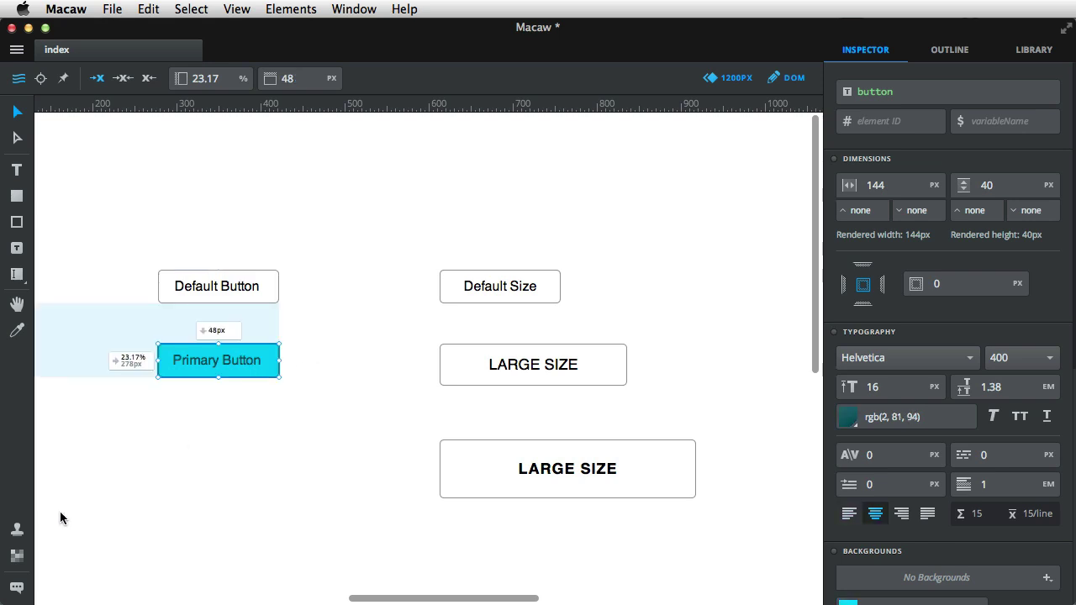
pyautogui.click(16, 528)
pyautogui.click(250, 516)
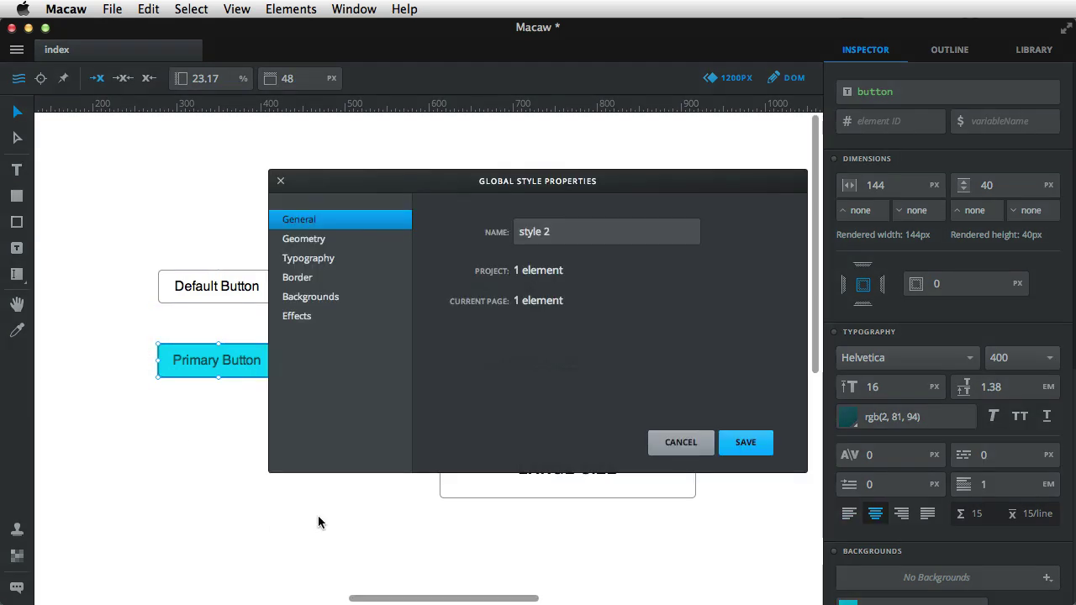
pyautogui.click(588, 235)
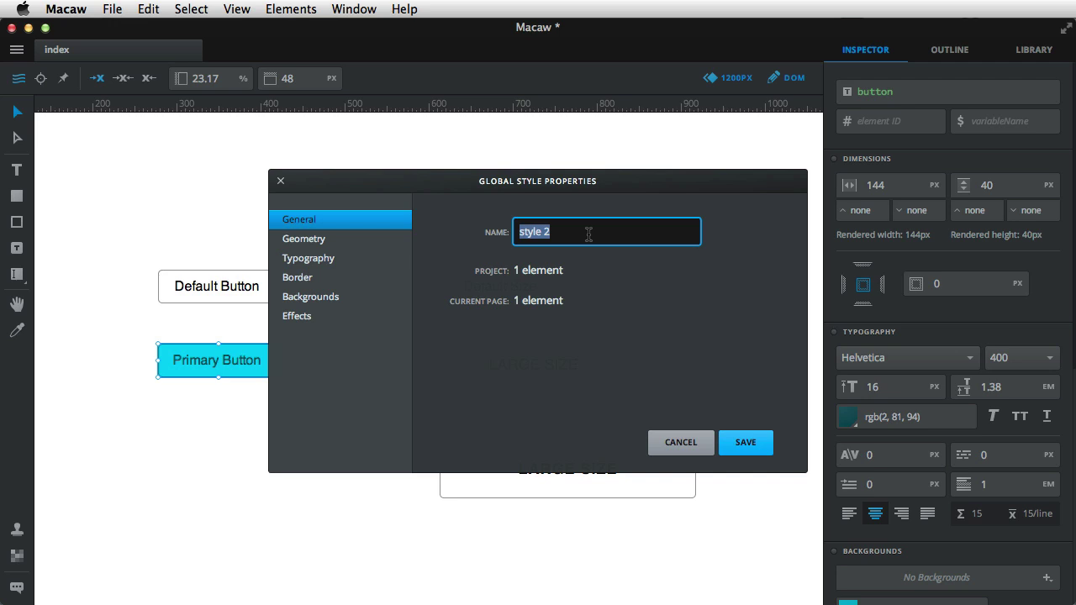
pyautogui.write('Btn Primary')
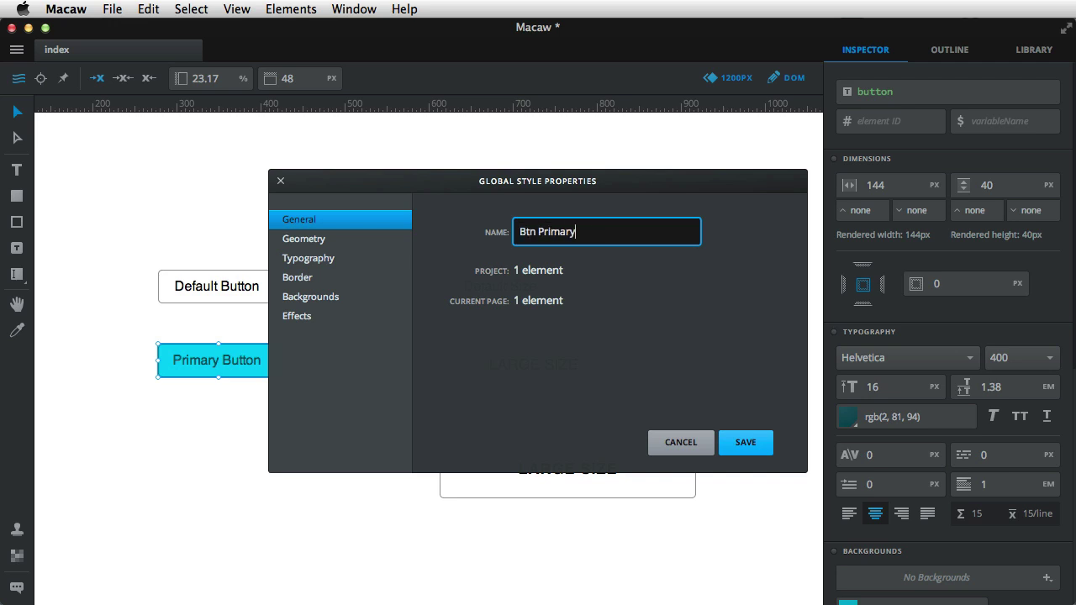
pyautogui.press('Tab')
# Leave height out of Btn Primary, save it, and list the global styles.
pyautogui.click(620, 229)
pyautogui.click(348, 260)
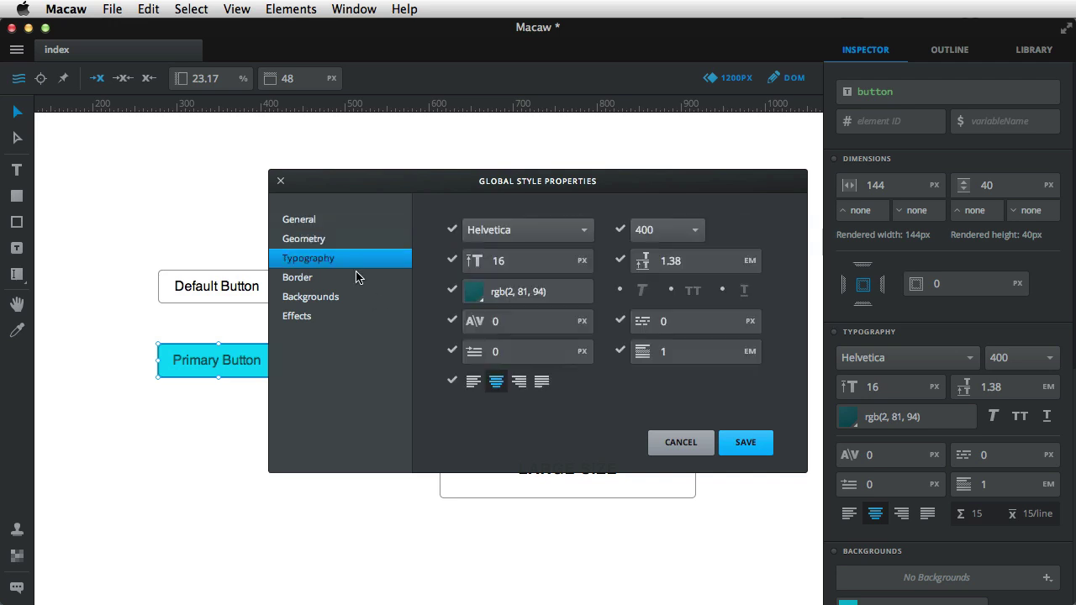
pyautogui.click(321, 279)
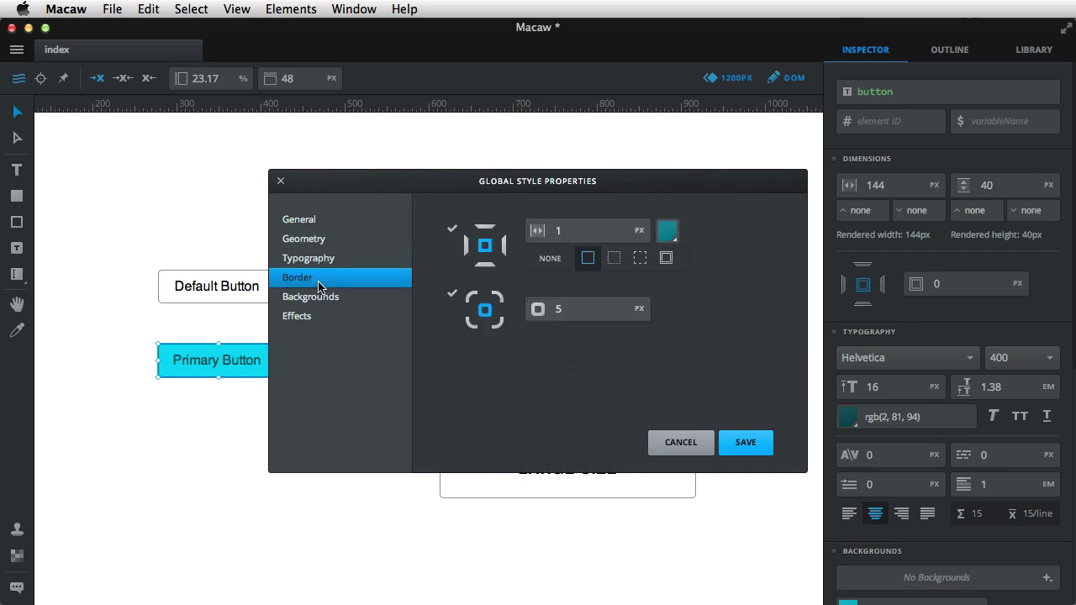
pyautogui.click(311, 298)
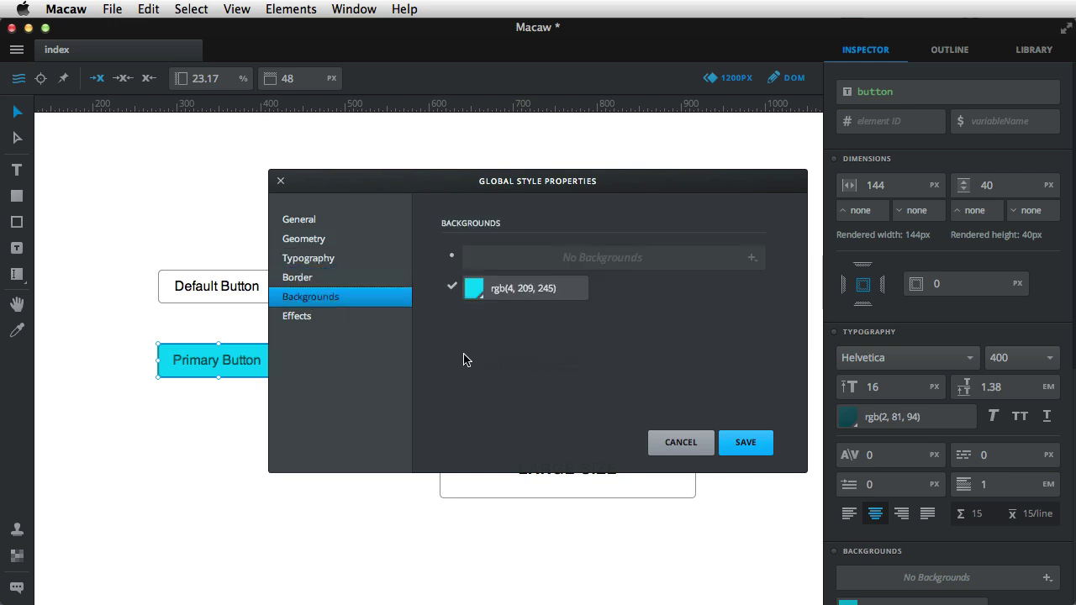
pyautogui.click(756, 443)
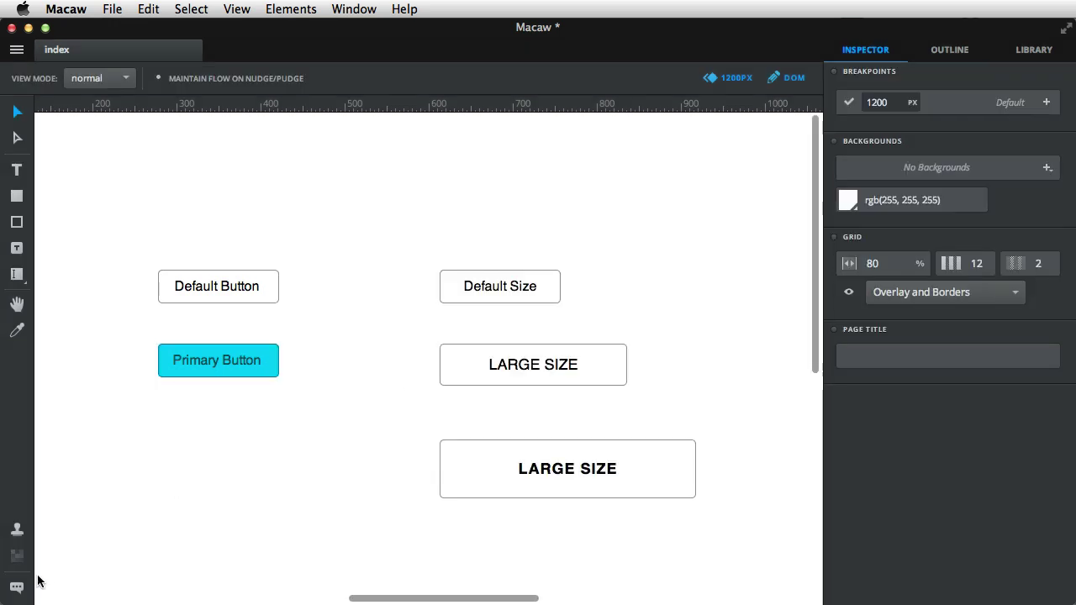
pyautogui.click(20, 531)
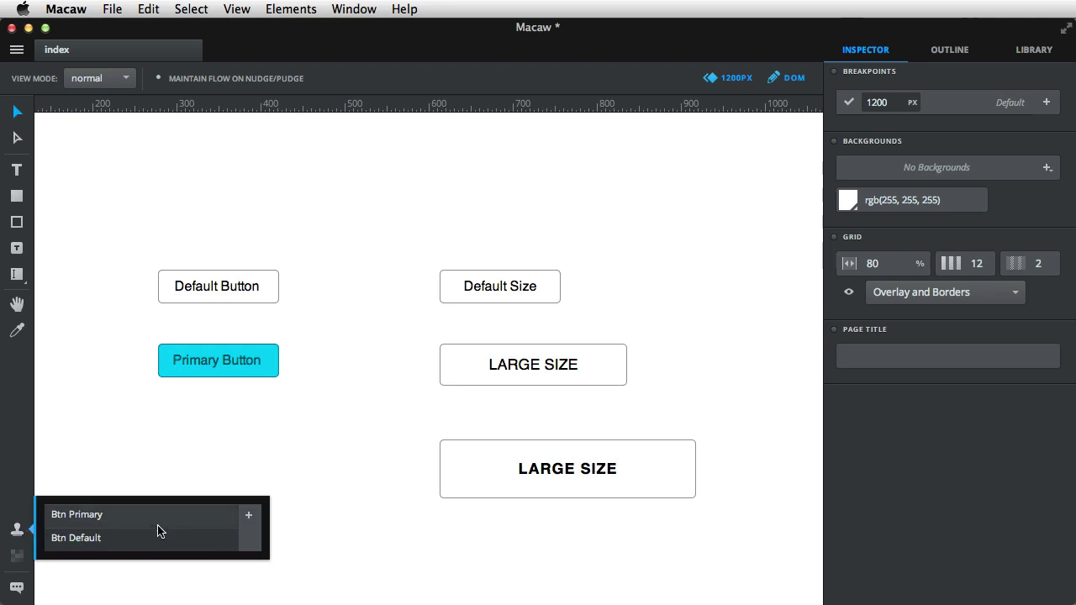
# Start a new global style named 'Btn Default Size' from the Default Size button.
pyautogui.click(116, 540)
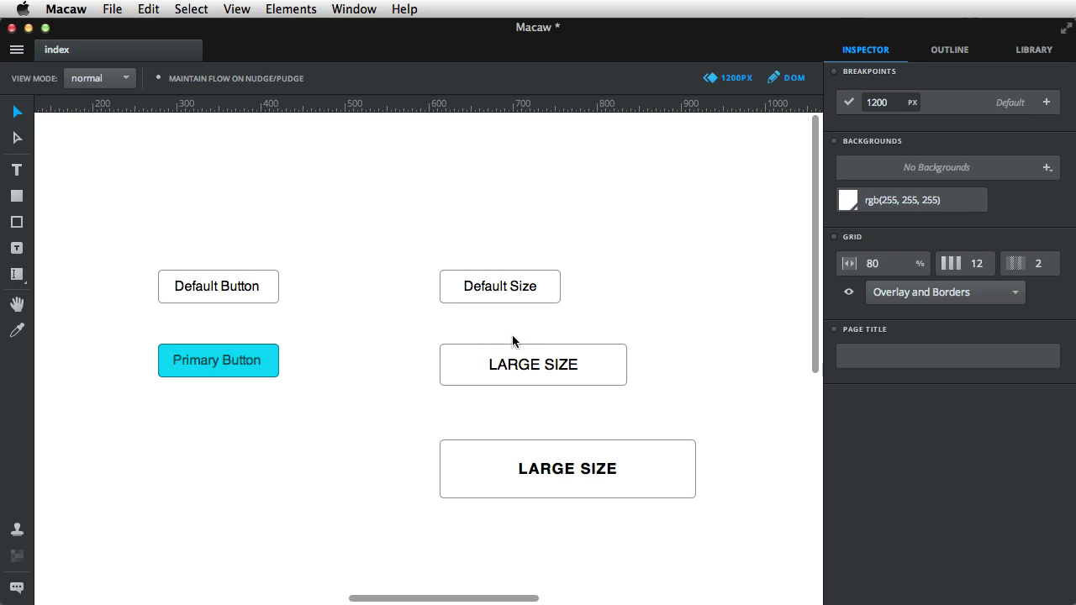
pyautogui.click(496, 292)
pyautogui.click(17, 529)
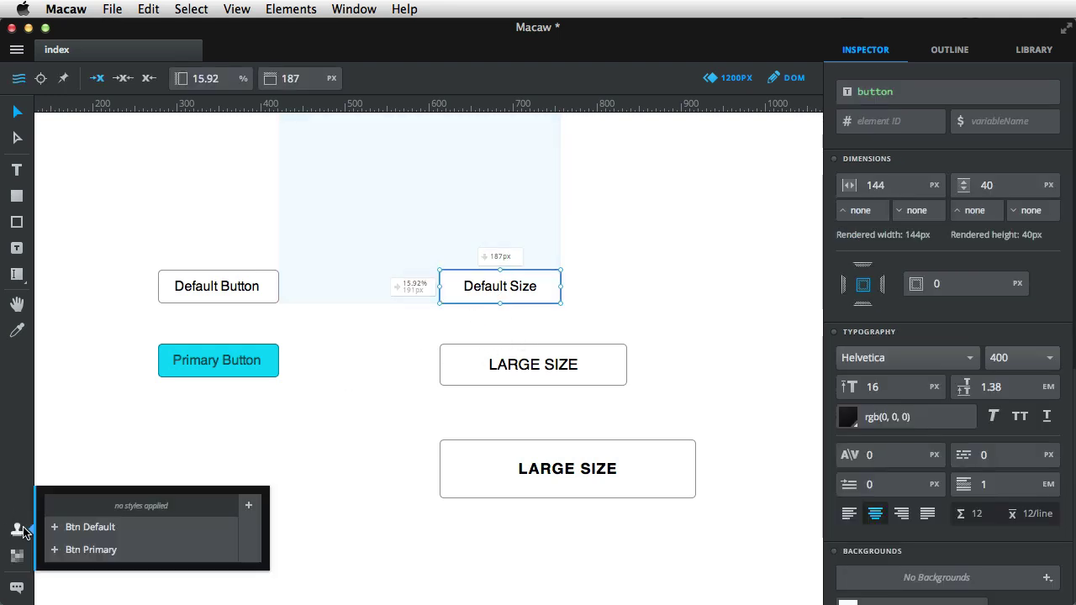
pyautogui.click(248, 505)
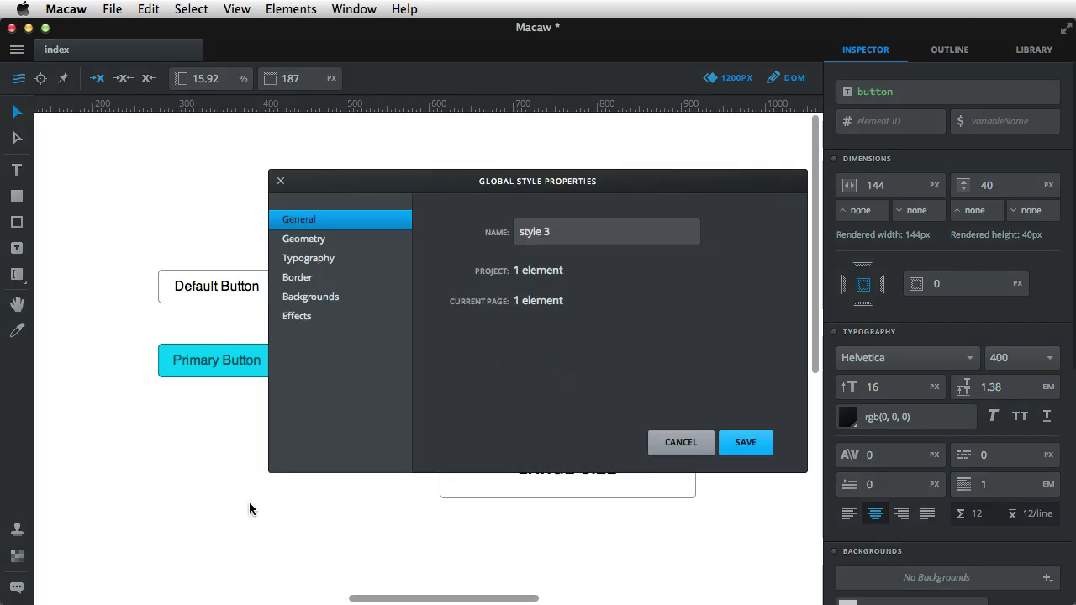
pyautogui.write('Btn ')
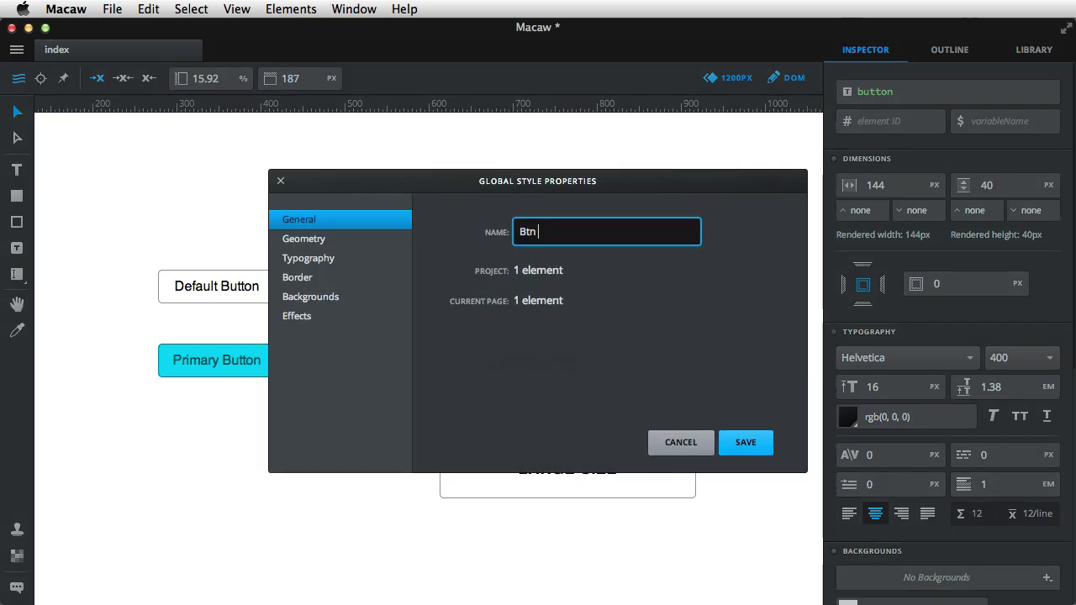
pyautogui.write('Default Size')
# Leave text colour, border and white background out of Btn Default Size and save it.
pyautogui.click(304, 238)
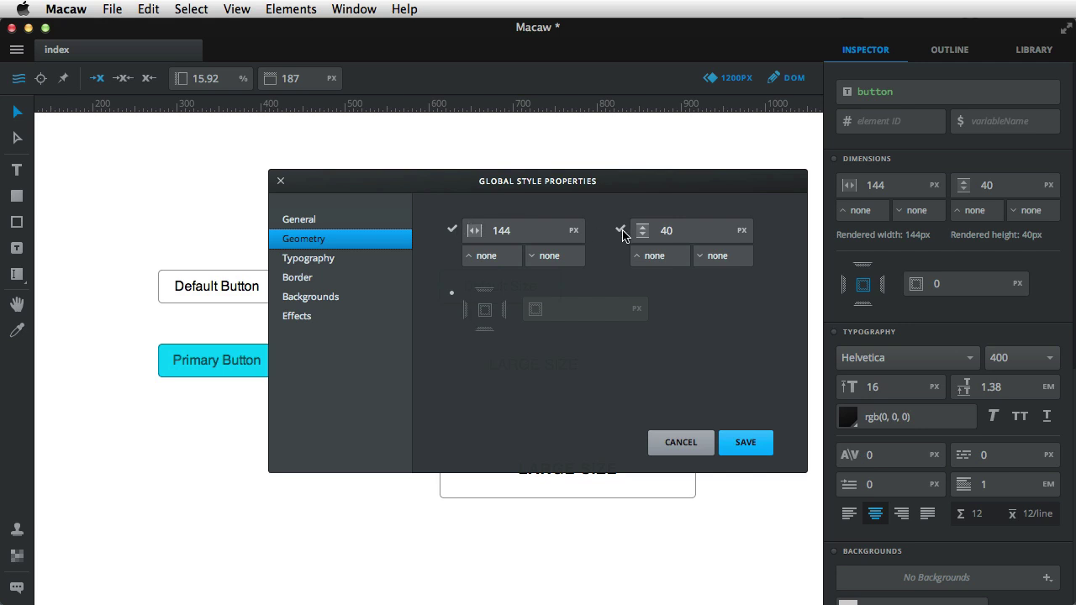
pyautogui.click(349, 260)
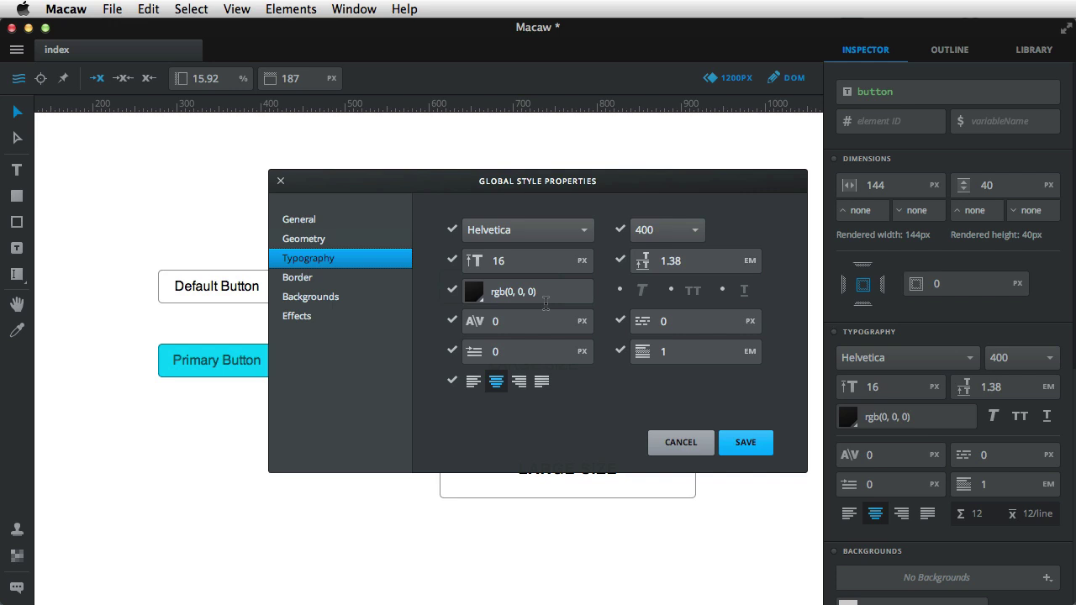
pyautogui.click(452, 291)
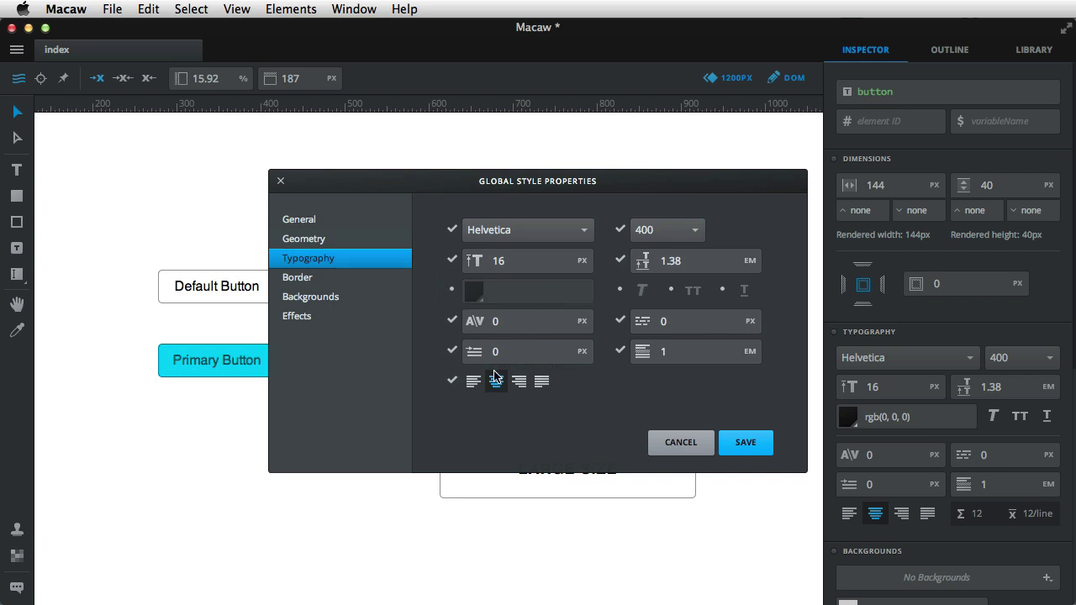
pyautogui.click(339, 278)
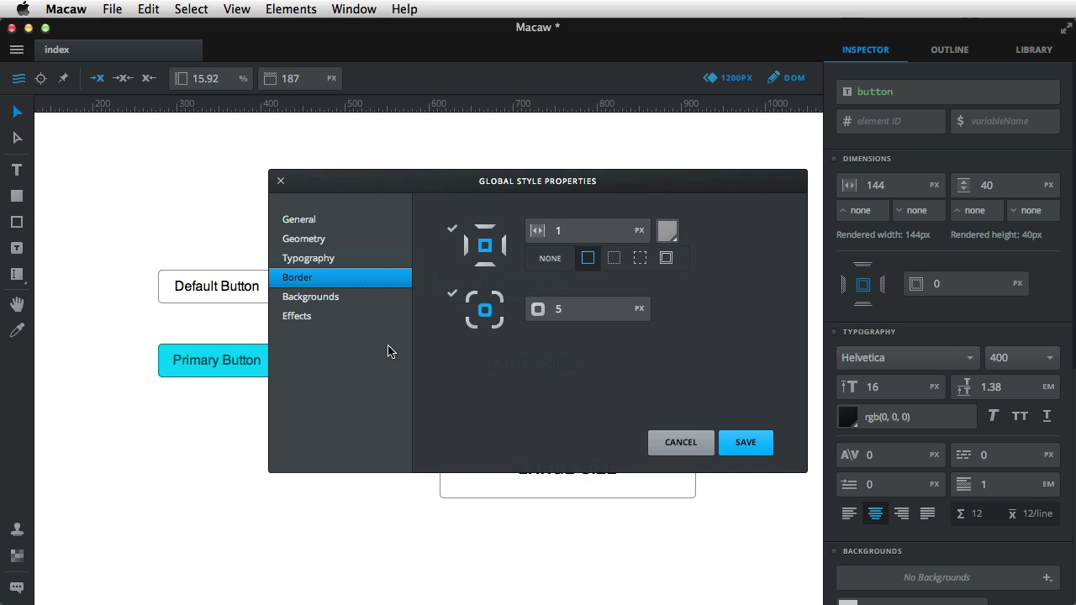
pyautogui.click(453, 231)
pyautogui.click(361, 300)
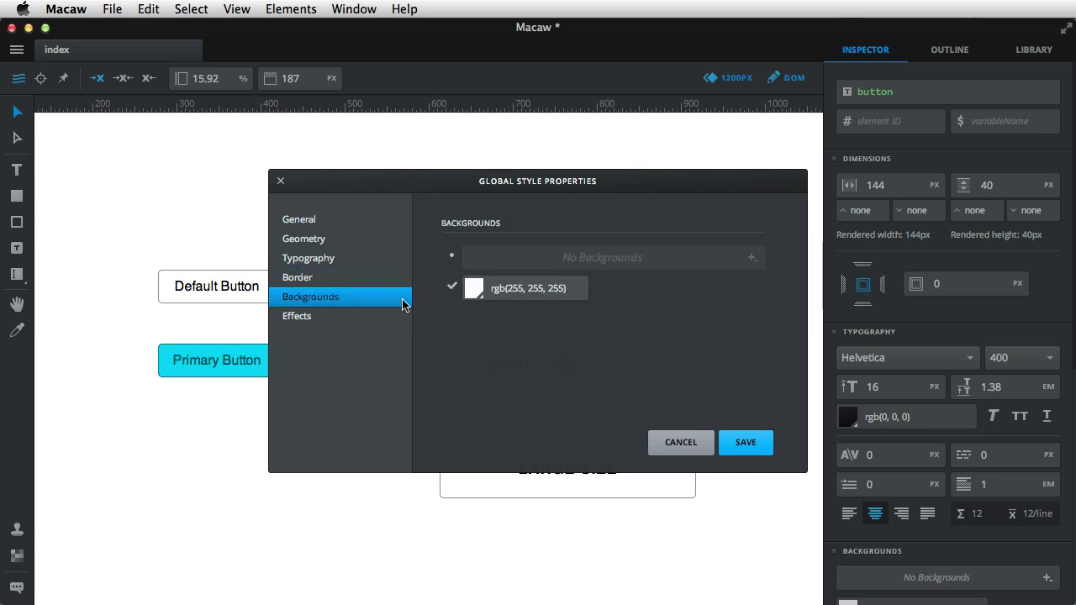
pyautogui.click(451, 290)
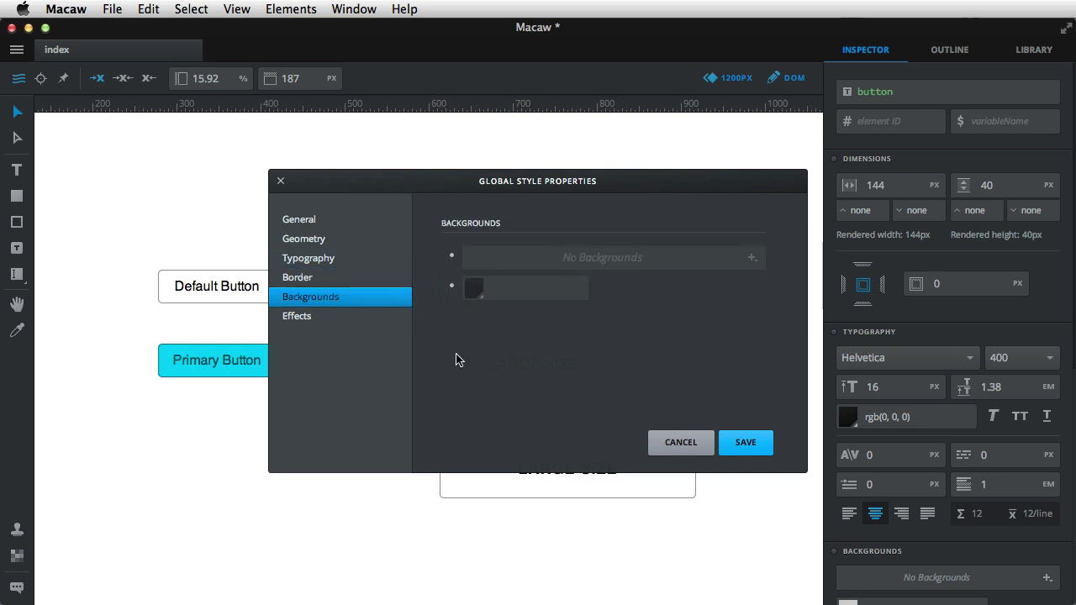
pyautogui.click(745, 443)
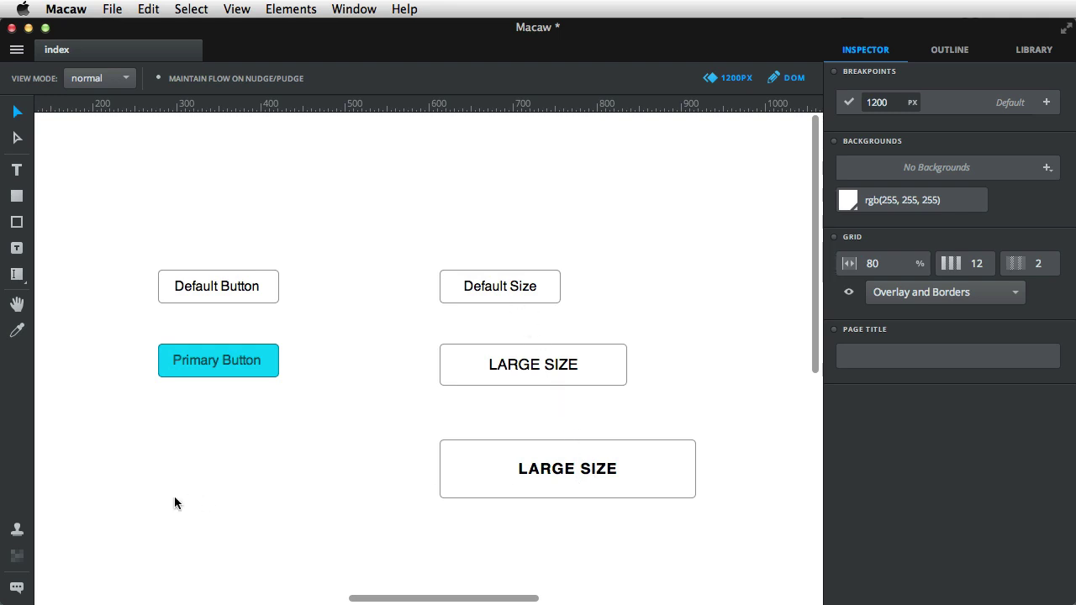
# Drop font family, font size, letter spacing, indent and text alignment from Btn Default and save.
pyautogui.click(17, 529)
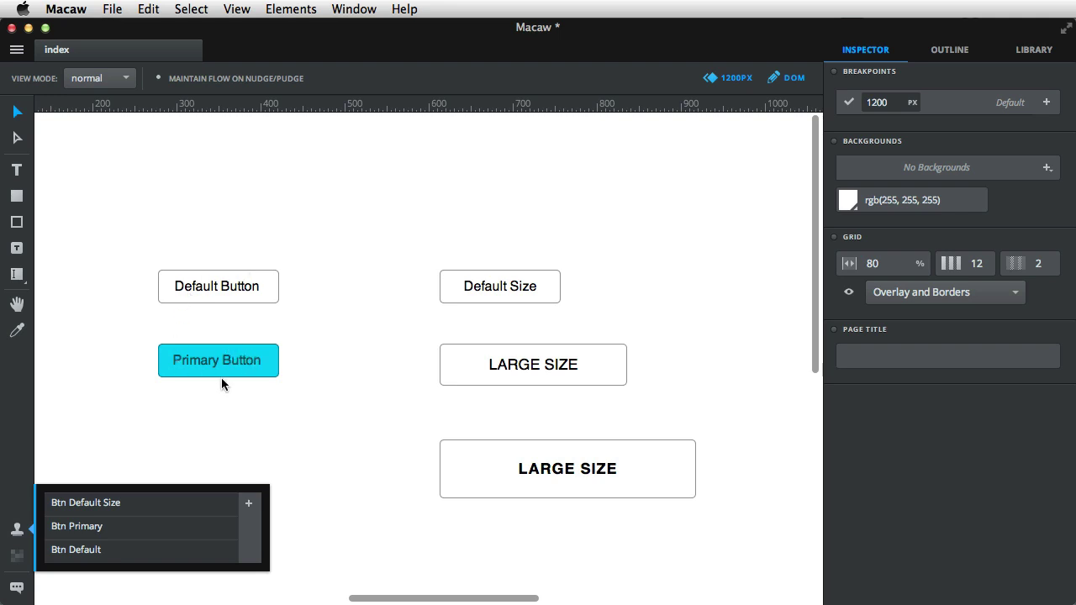
pyautogui.doubleClick(142, 549)
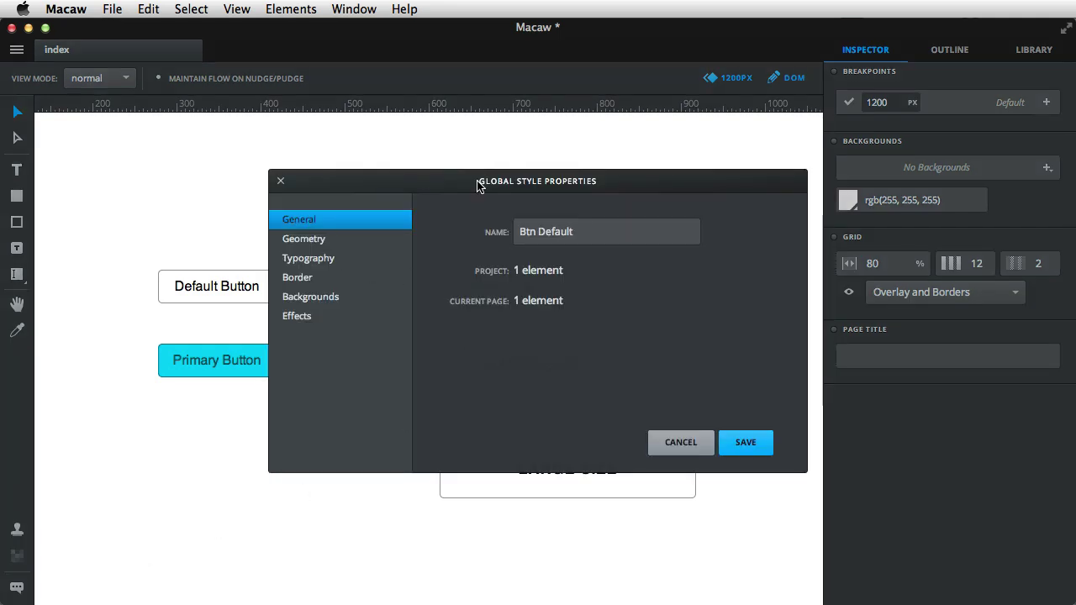
pyautogui.moveTo(477, 179); pyautogui.dragTo(613, 195)
pyautogui.click(466, 275)
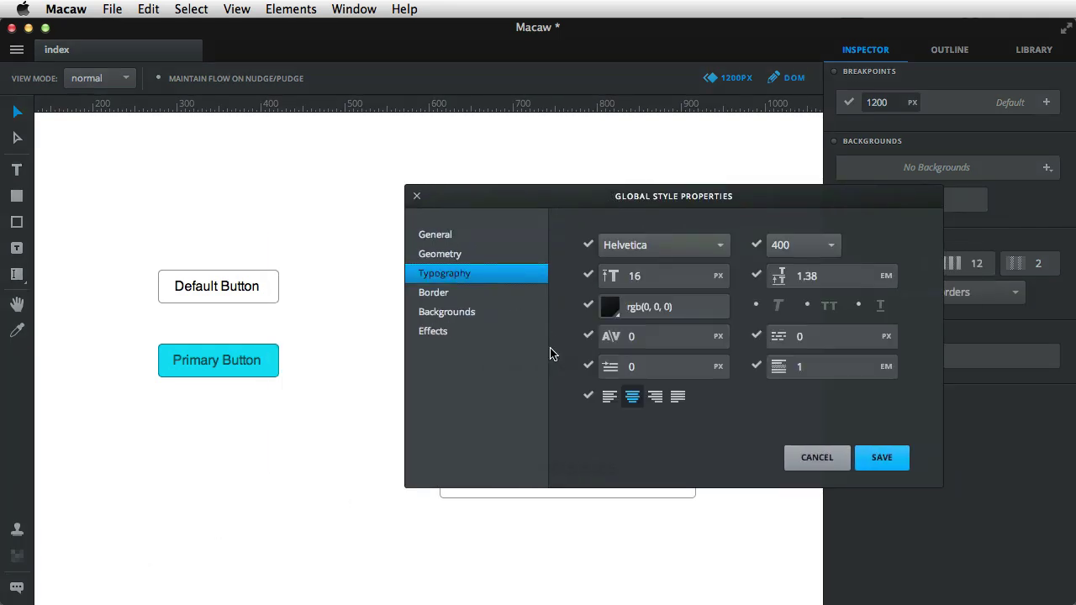
pyautogui.click(588, 244)
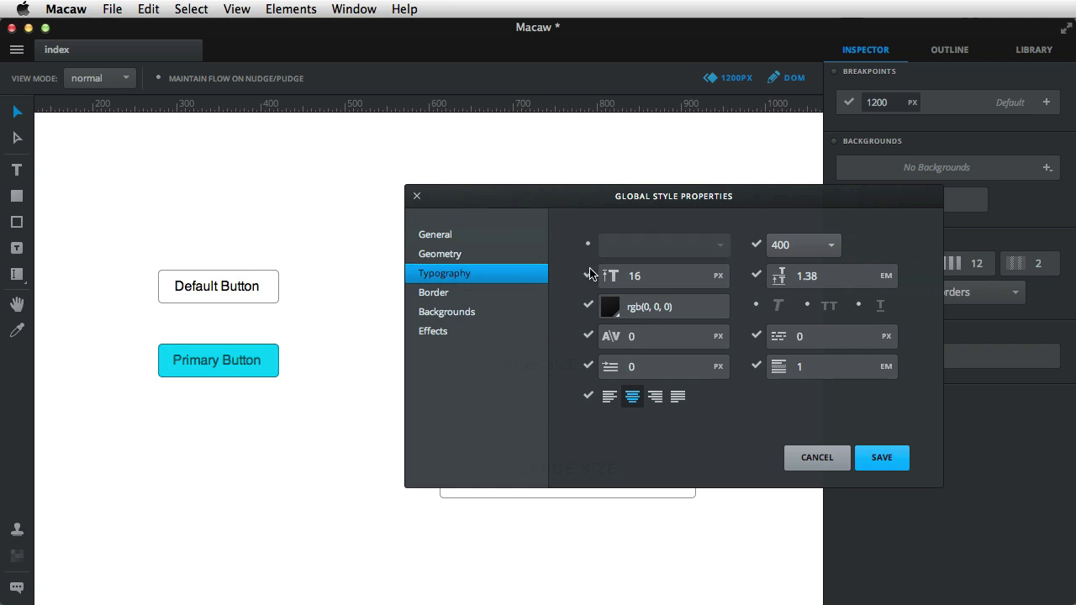
pyautogui.click(589, 274)
pyautogui.click(588, 335)
pyautogui.click(588, 366)
pyautogui.click(588, 396)
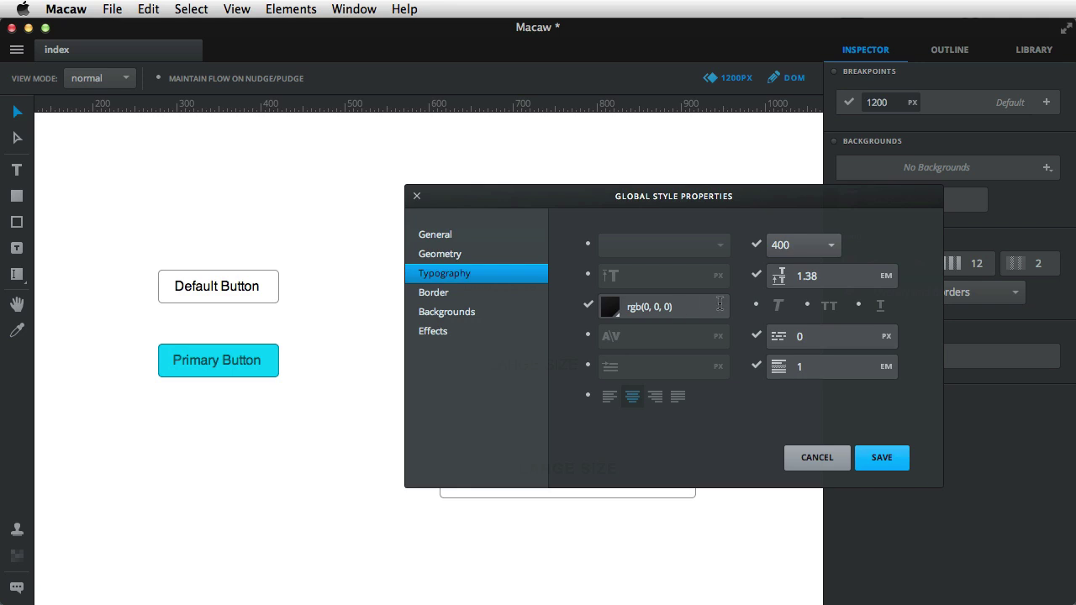
pyautogui.click(881, 457)
# Untick every Btn Primary typography property except the rgb(2, 81, 94) text colour, then save.
pyautogui.click(17, 529)
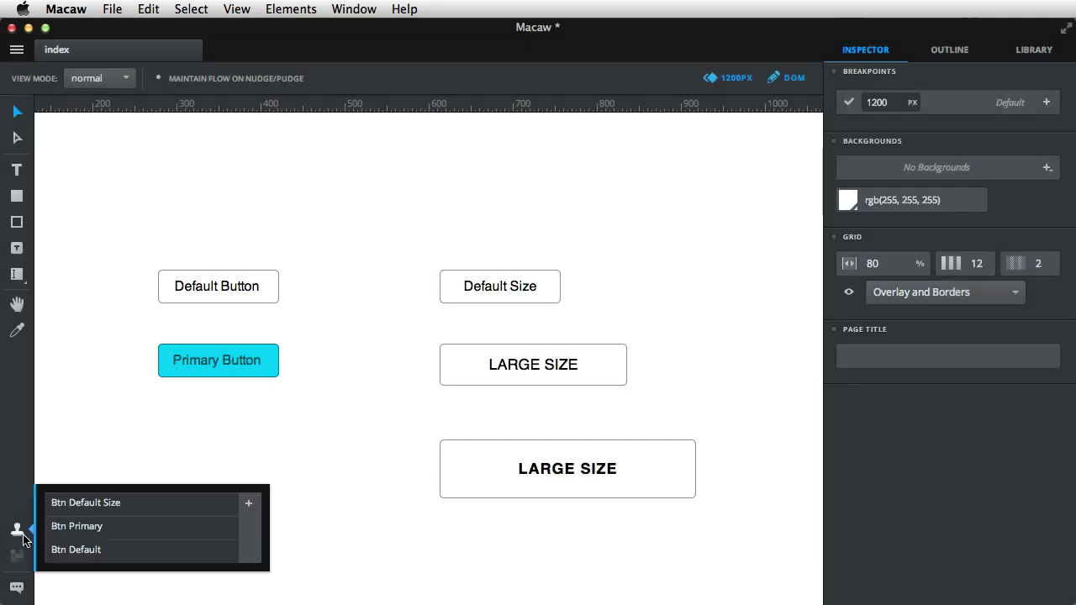
pyautogui.doubleClick(106, 532)
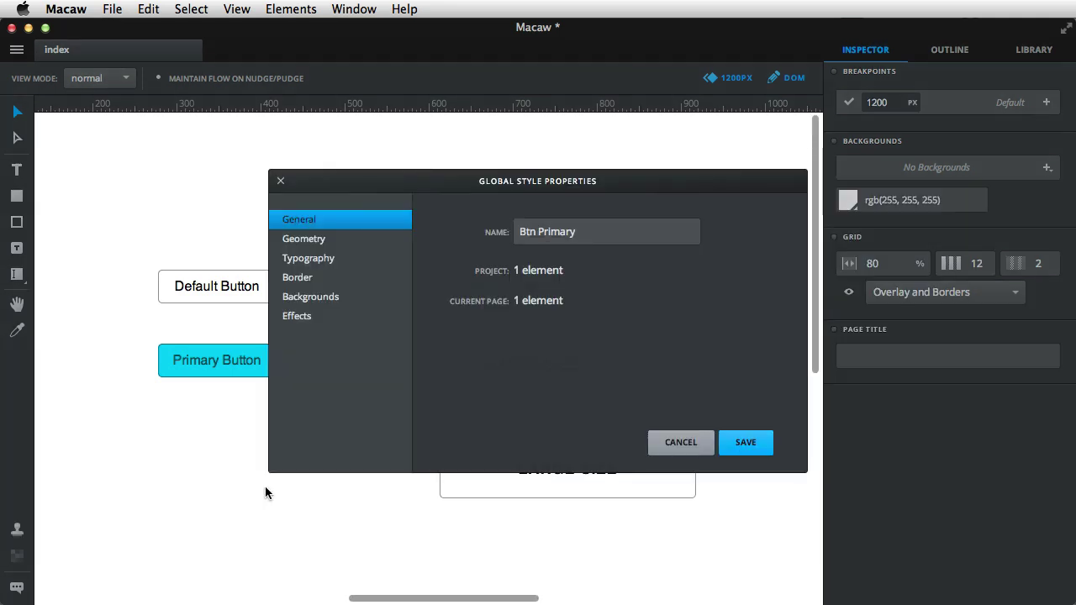
pyautogui.click(300, 261)
pyautogui.click(452, 230)
pyautogui.click(452, 261)
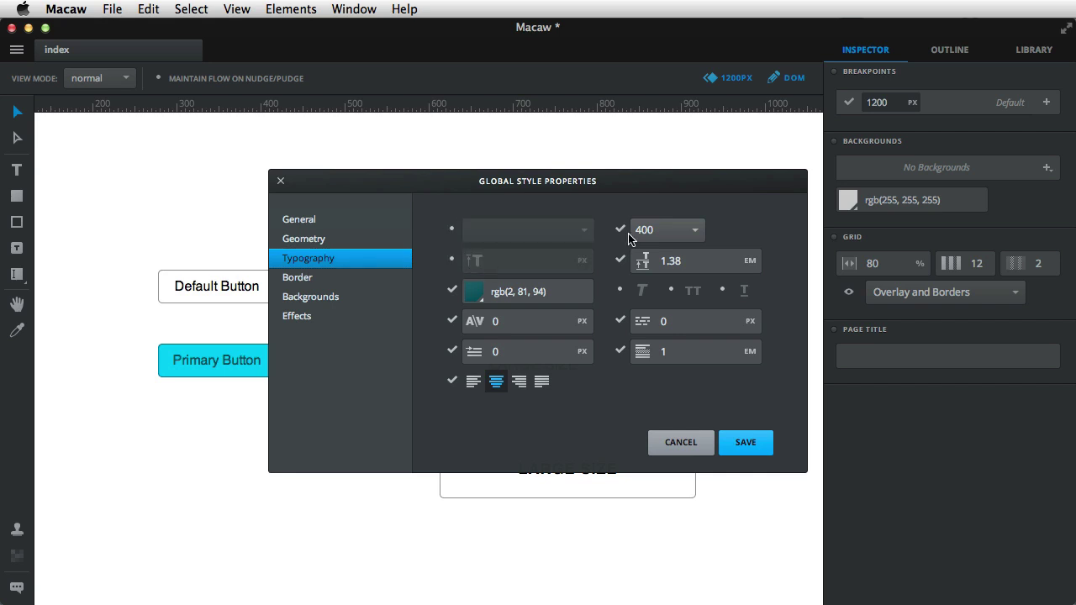
pyautogui.click(620, 230)
pyautogui.click(620, 261)
pyautogui.click(620, 321)
pyautogui.click(621, 351)
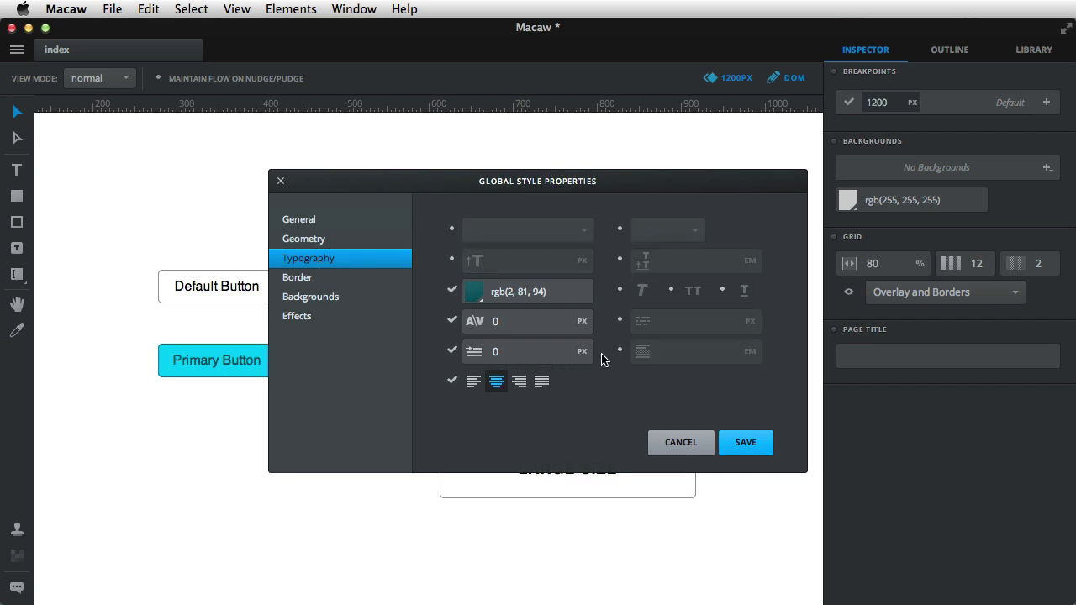
pyautogui.click(452, 351)
pyautogui.click(452, 380)
pyautogui.click(450, 322)
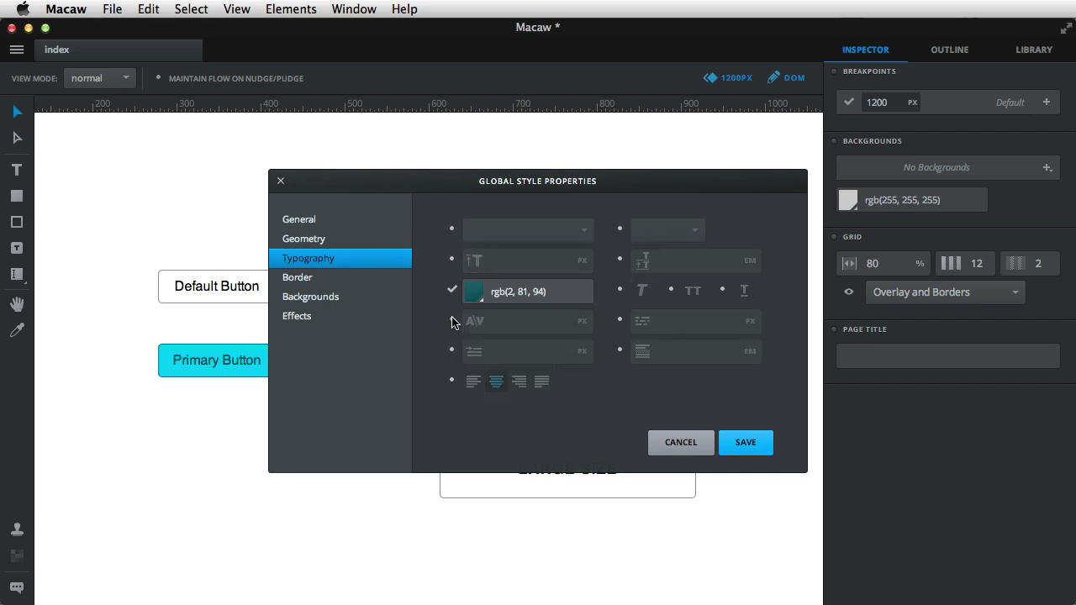
pyautogui.click(747, 442)
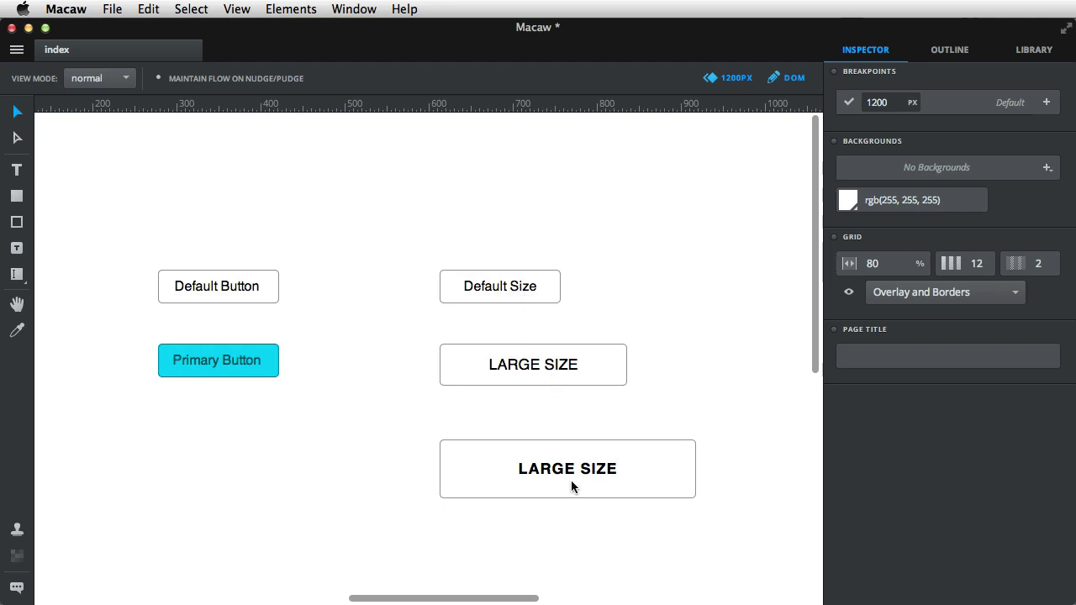
# Start a new global style named 'Btn Large Size' from the upper LARGE SIZE button.
pyautogui.click(15, 528)
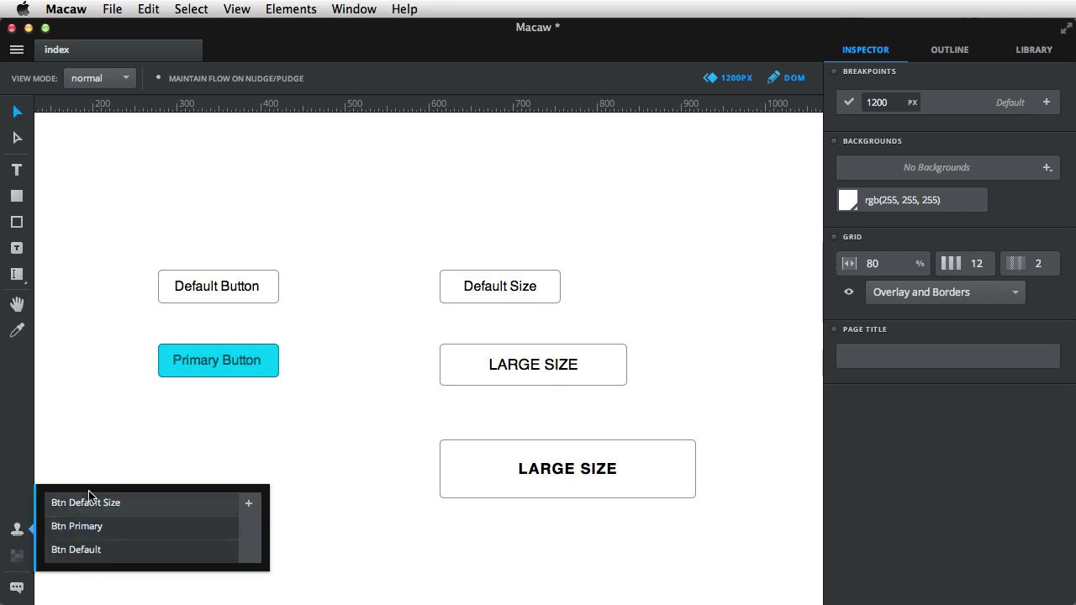
pyautogui.click(518, 368)
pyautogui.click(15, 528)
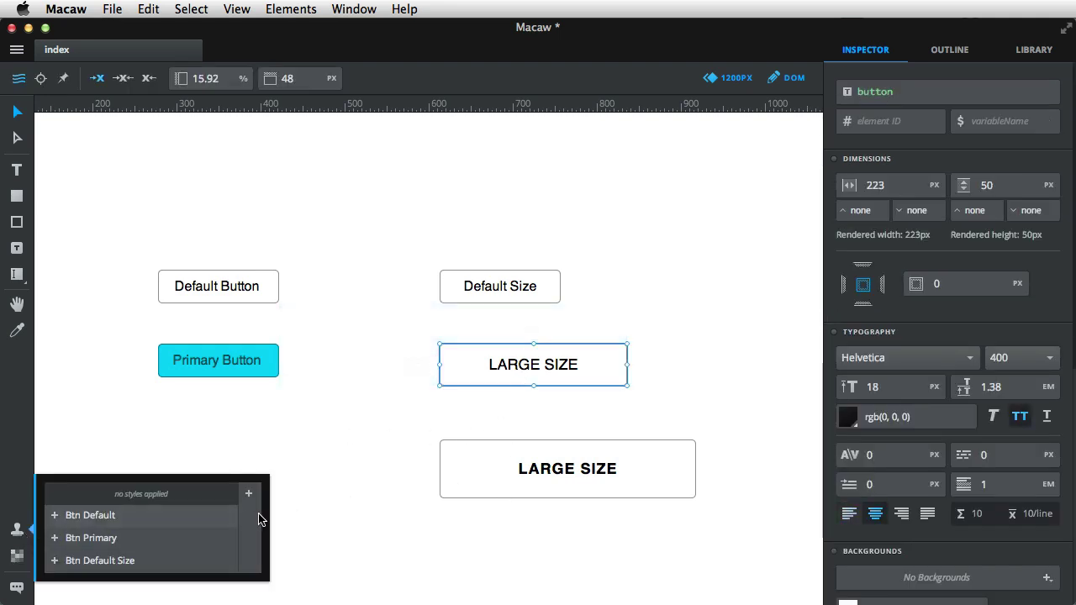
pyautogui.click(247, 493)
pyautogui.write('Btn Large Size')
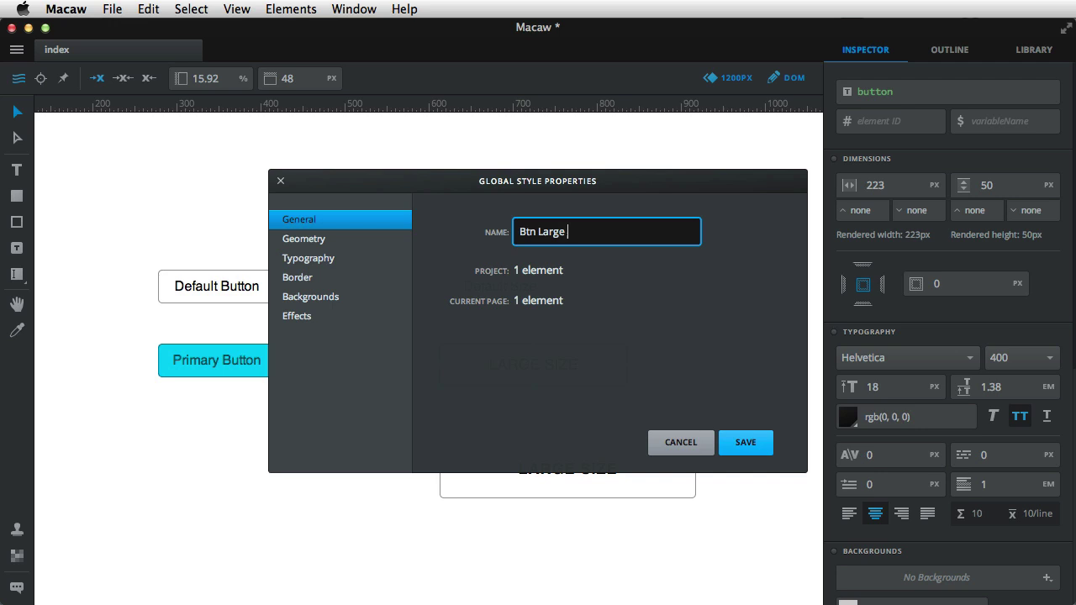
# Exclude text colour, border, corner radius and background from Btn Large Size and save it.
pyautogui.click(304, 238)
pyautogui.click(320, 259)
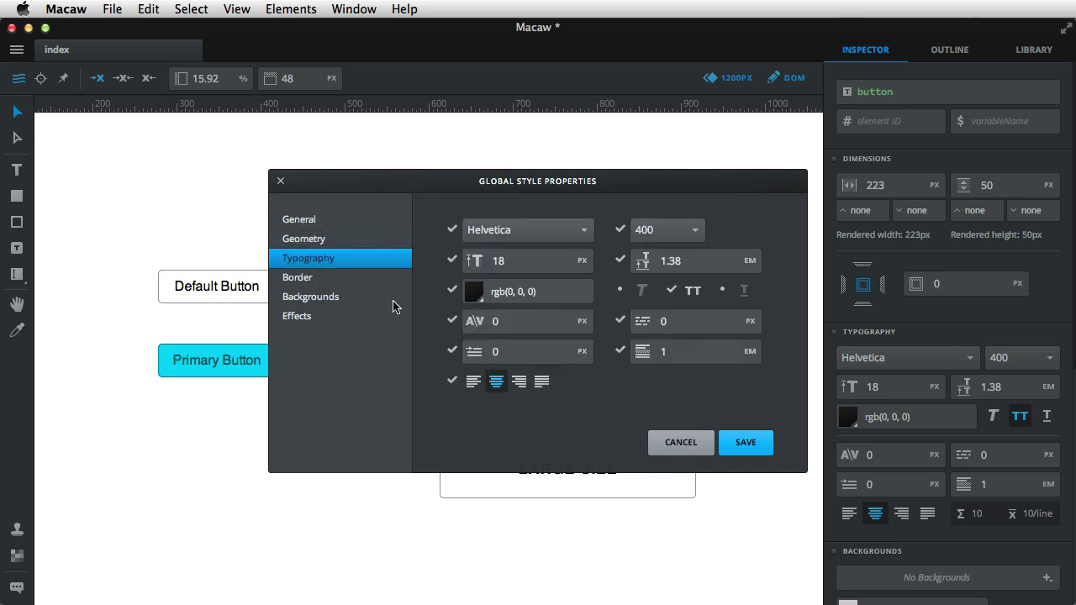
pyautogui.click(453, 289)
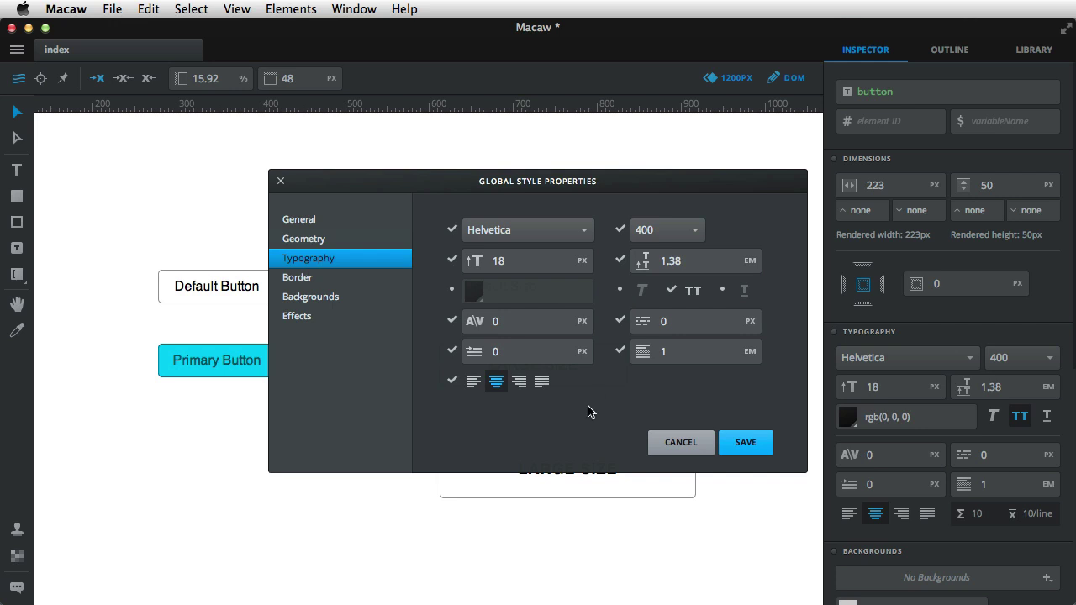
pyautogui.click(336, 277)
pyautogui.click(452, 228)
pyautogui.click(452, 294)
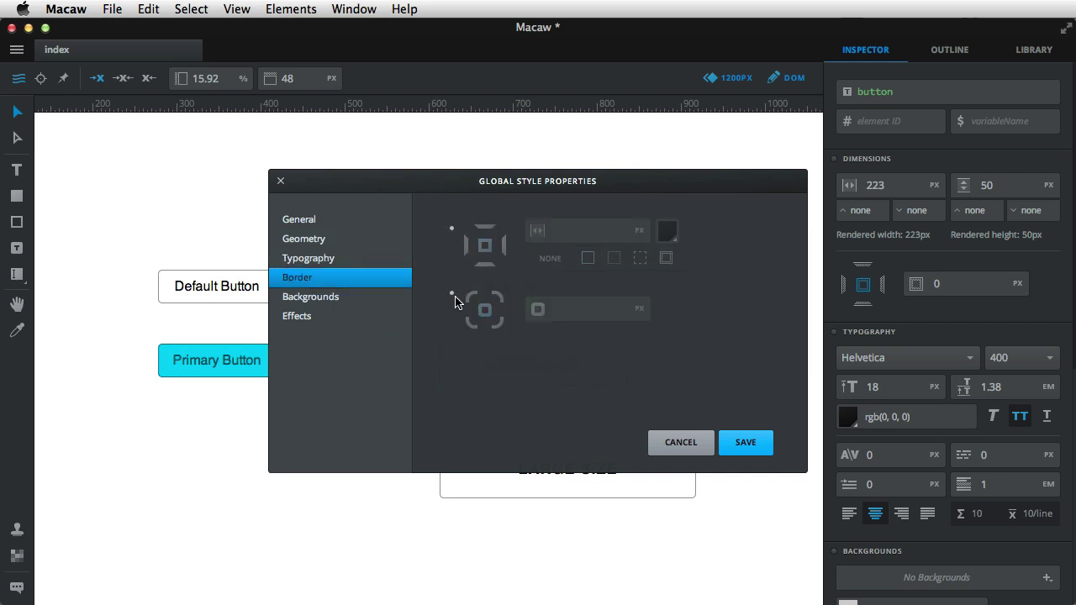
pyautogui.click(324, 299)
pyautogui.click(452, 287)
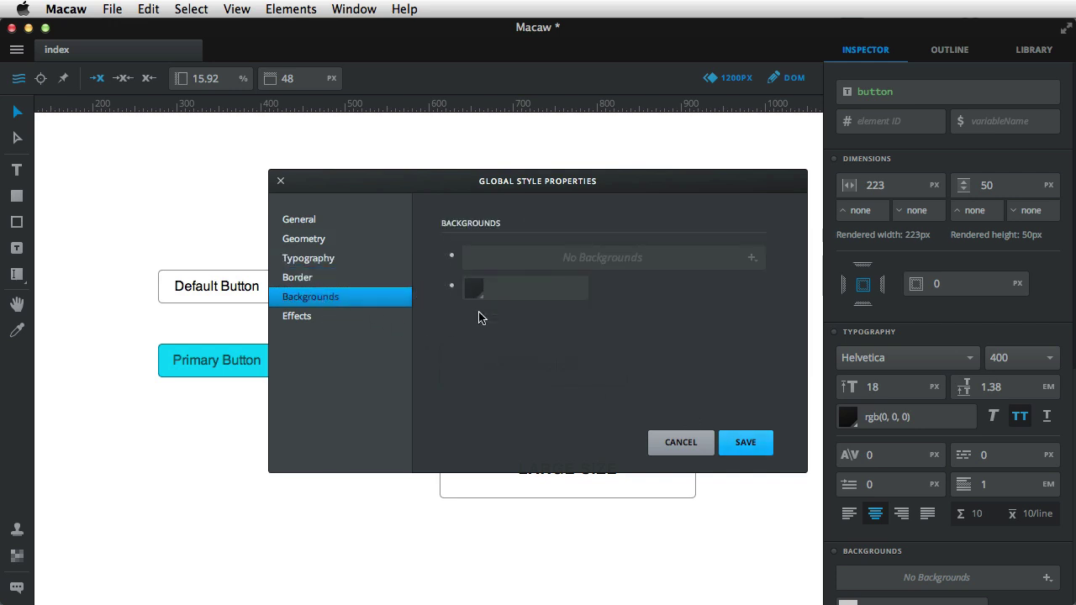
pyautogui.click(746, 441)
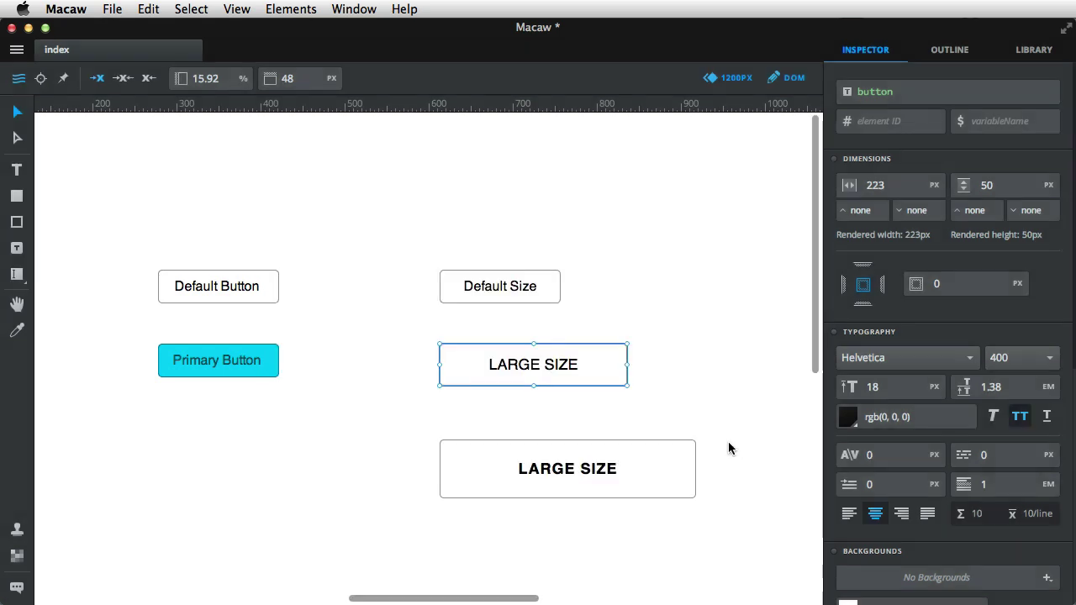
pyautogui.click(507, 483)
# Start a new global style named 'Btn Extra Large Size' from the lower LARGE SIZE button.
pyautogui.click(17, 530)
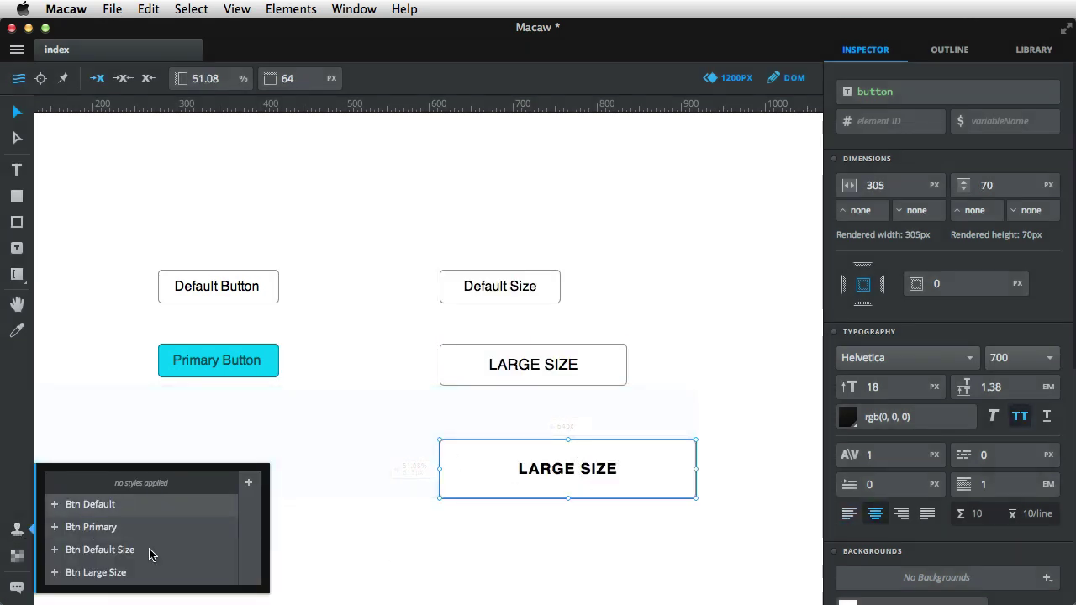
pyautogui.click(248, 482)
pyautogui.click(555, 231)
pyautogui.write('btn')
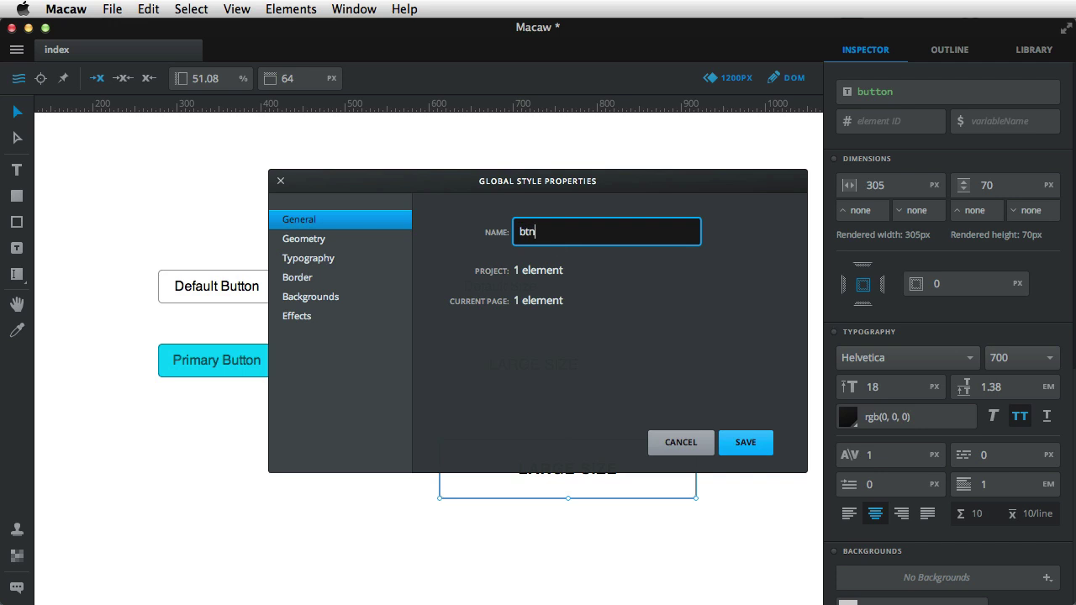
pyautogui.write(' Extra Large Size')
# Exclude text colour, border width, corner radius and background from Btn Extra Large Size, then save.
pyautogui.click(340, 239)
pyautogui.click(343, 261)
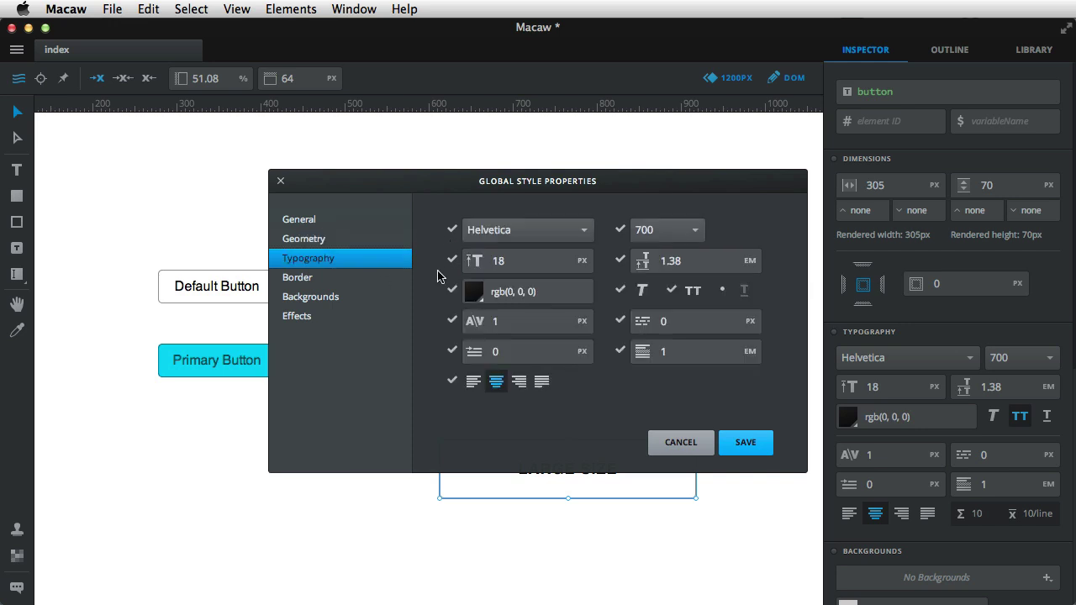
pyautogui.click(451, 290)
pyautogui.click(316, 278)
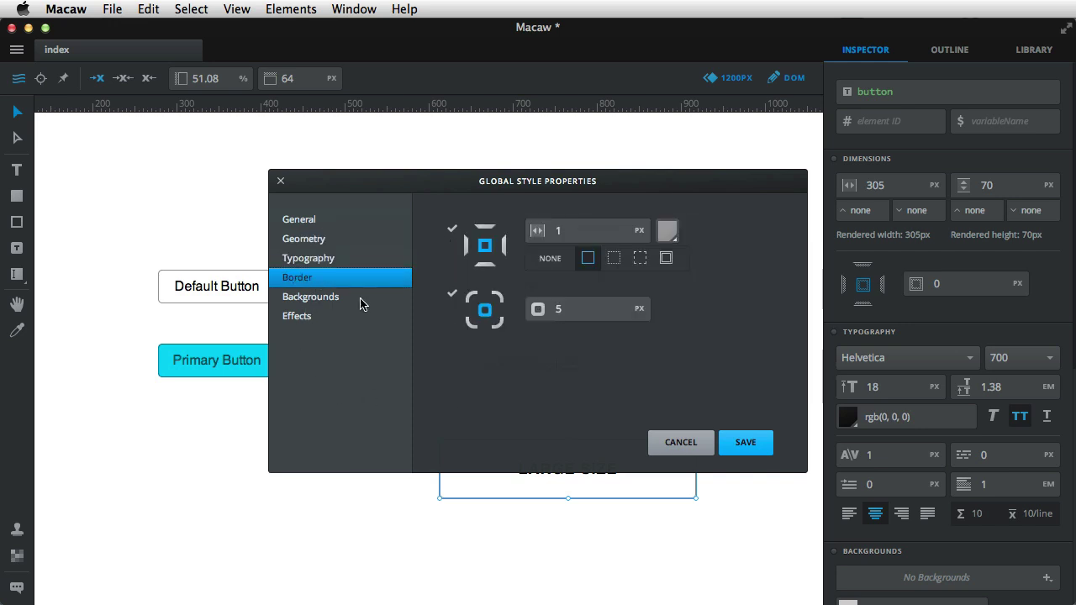
pyautogui.click(453, 230)
pyautogui.click(452, 294)
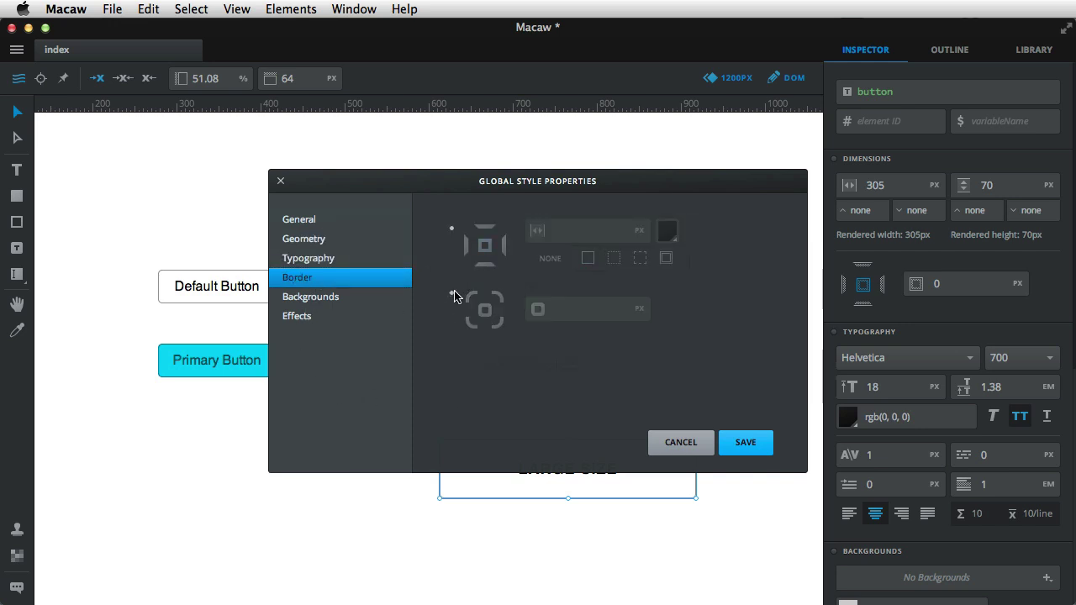
pyautogui.click(318, 296)
pyautogui.click(452, 287)
pyautogui.press('Return')
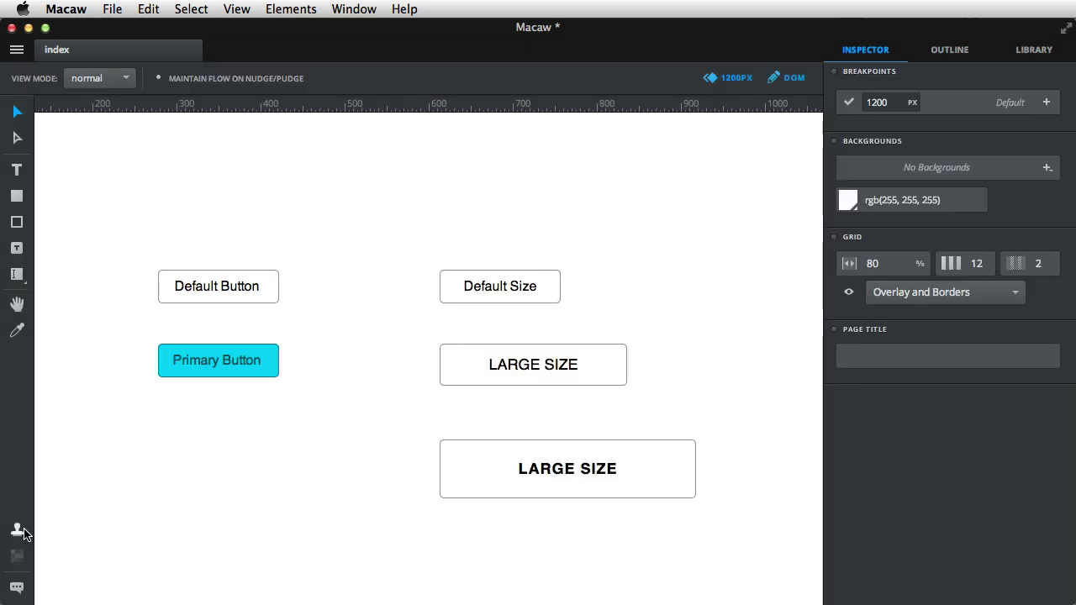
pyautogui.click(17, 529)
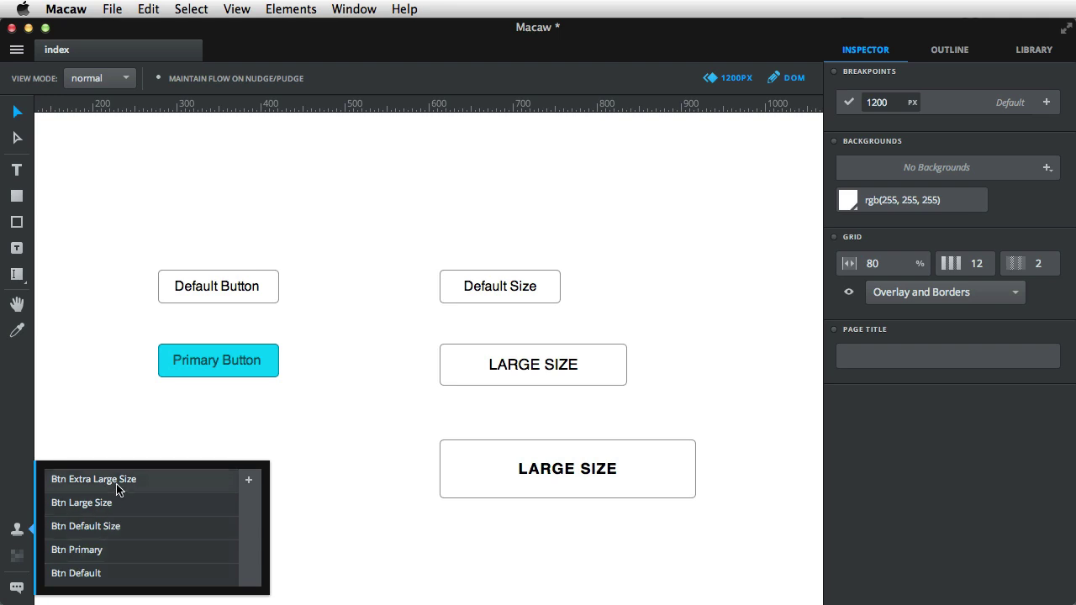
# Delete all six buttons and place a Btn Primary button from the Library on the canvas.
pyautogui.moveTo(121, 202); pyautogui.dragTo(756, 548)
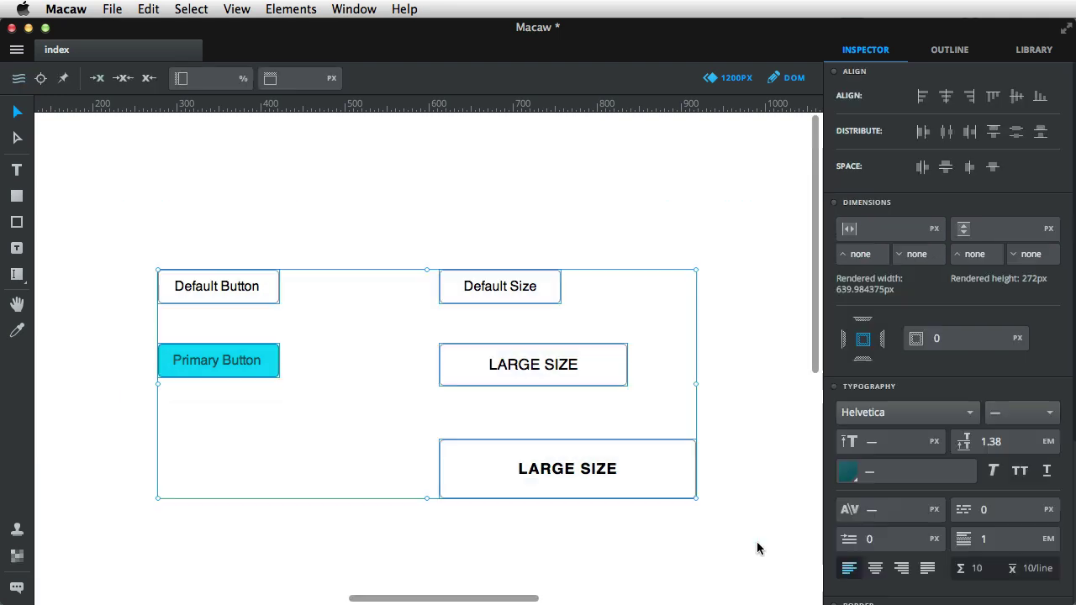
pyautogui.press('Delete')
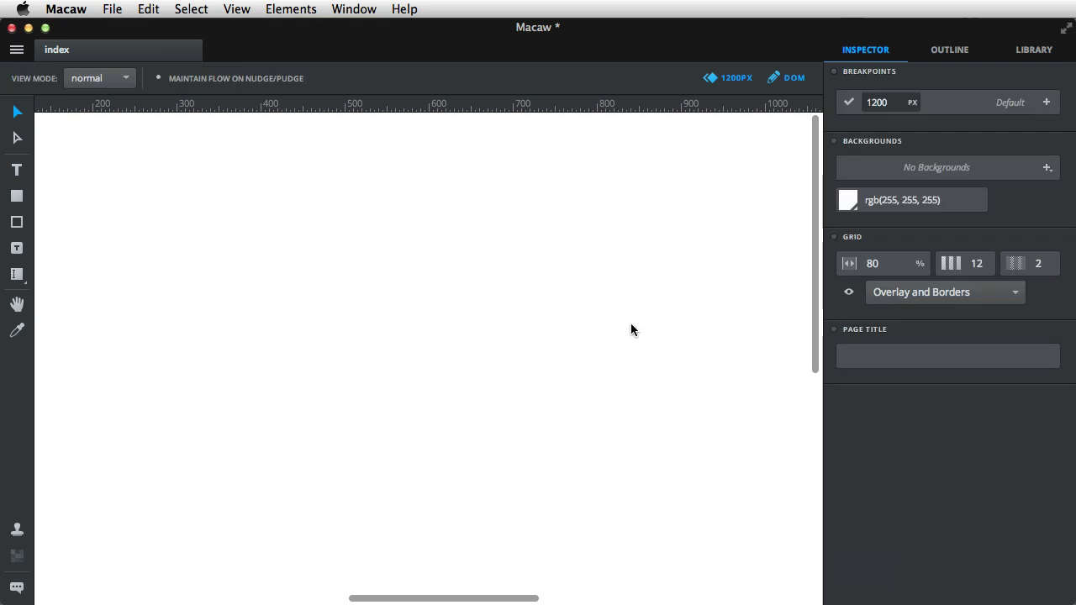
pyautogui.click(1034, 53)
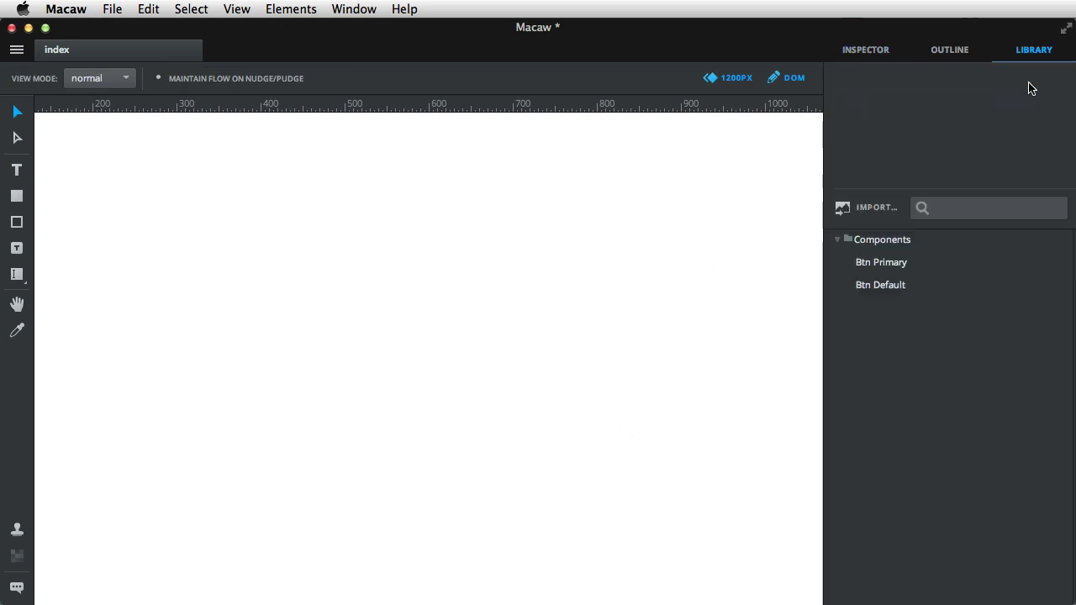
pyautogui.moveTo(896, 263); pyautogui.dragTo(456, 346)
pyautogui.doubleClick(430, 272)
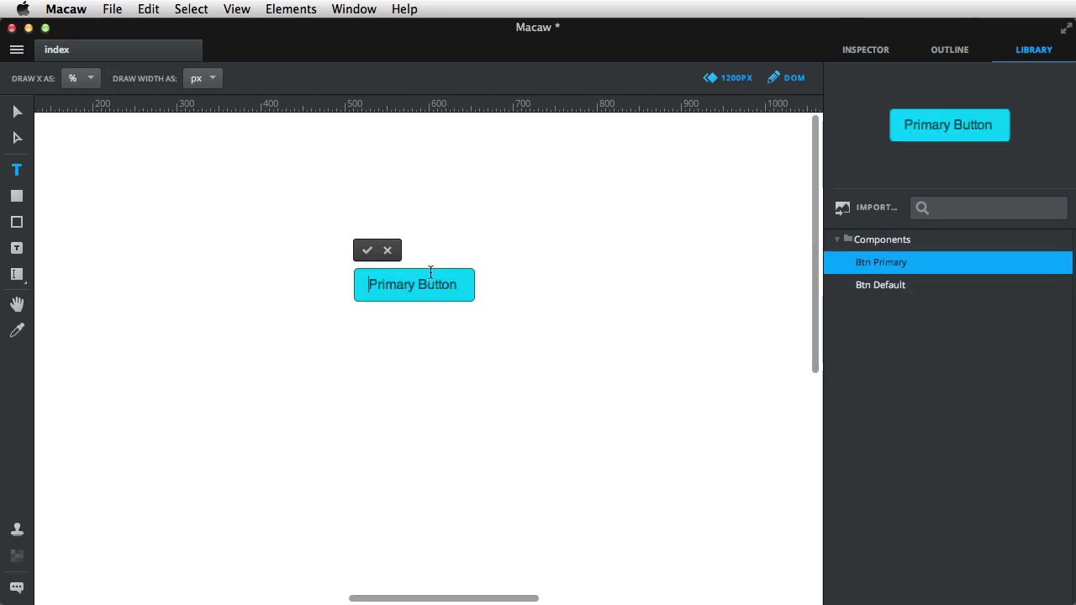
pyautogui.click(367, 250)
# Apply the Btn Extra Large Size style to the new Primary Button.
pyautogui.click(404, 298)
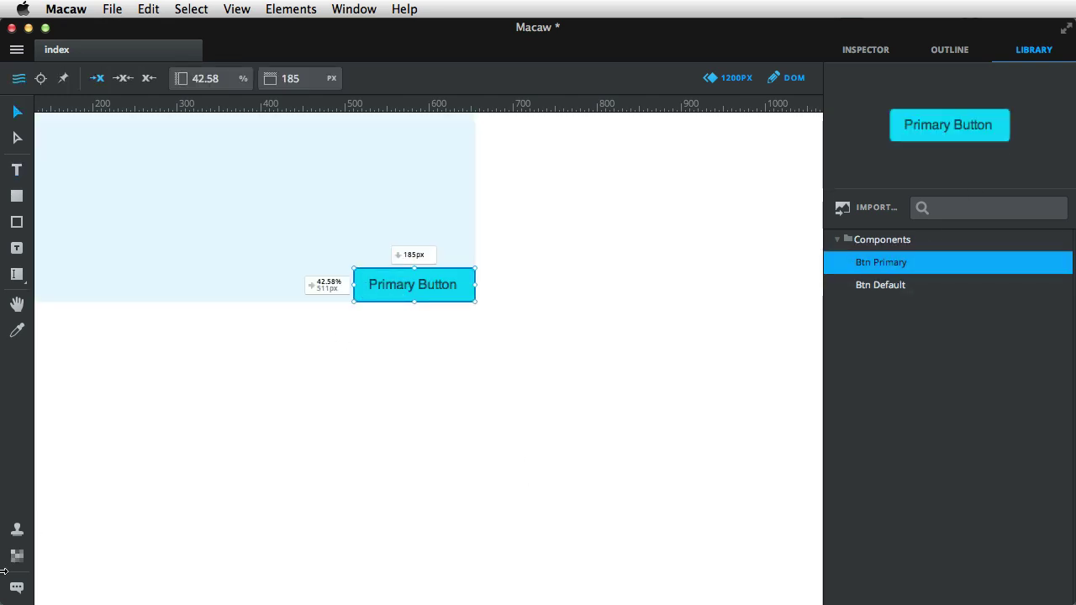
pyautogui.click(17, 529)
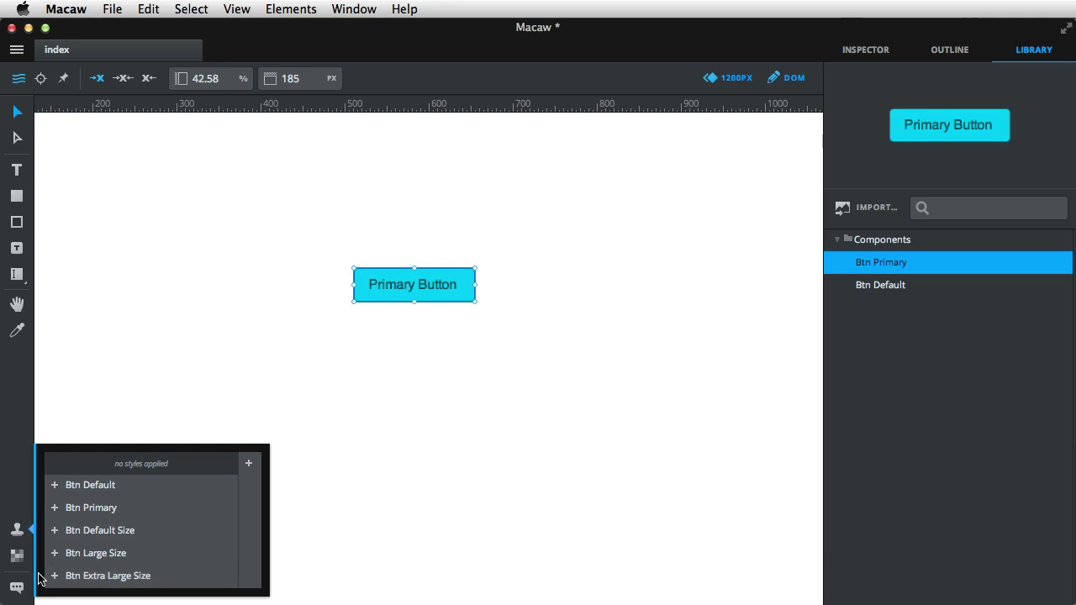
pyautogui.click(54, 575)
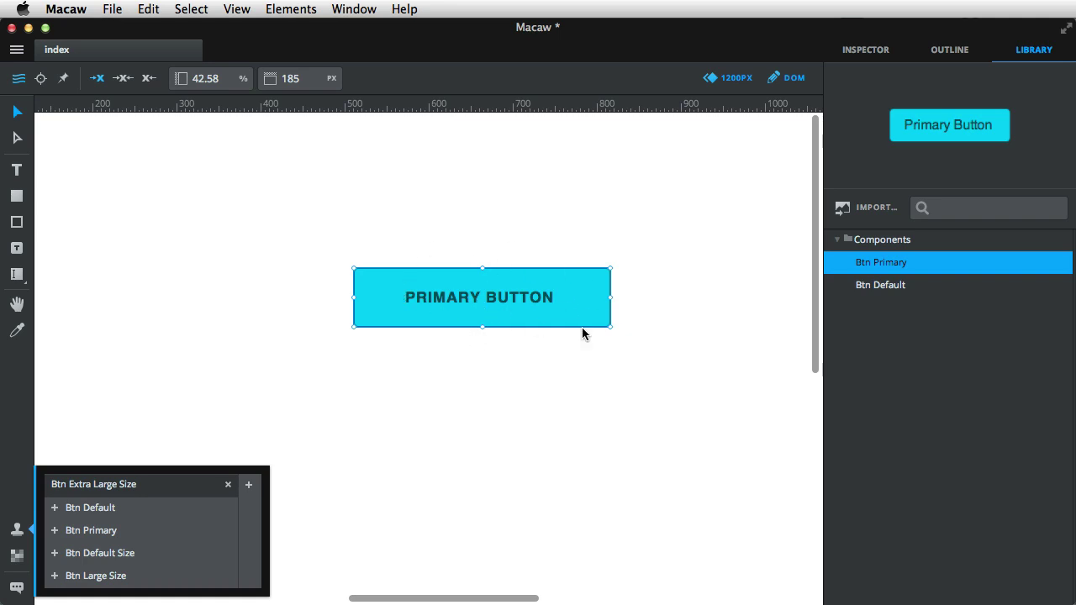
# Place a Btn Default library button below the Primary Button.
pyautogui.click(524, 340)
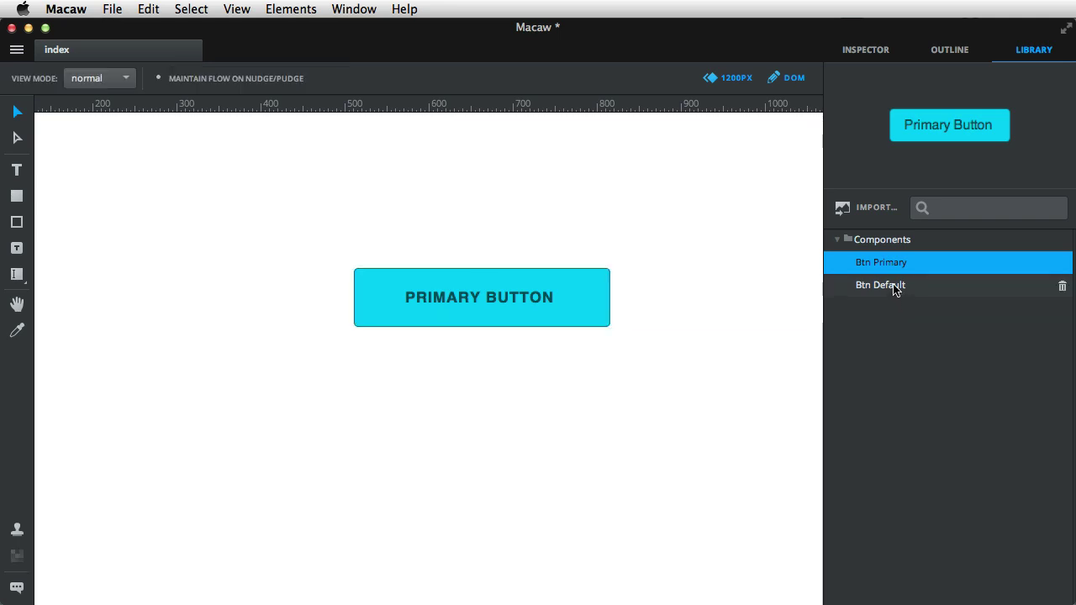
pyautogui.moveTo(895, 289); pyautogui.dragTo(374, 521)
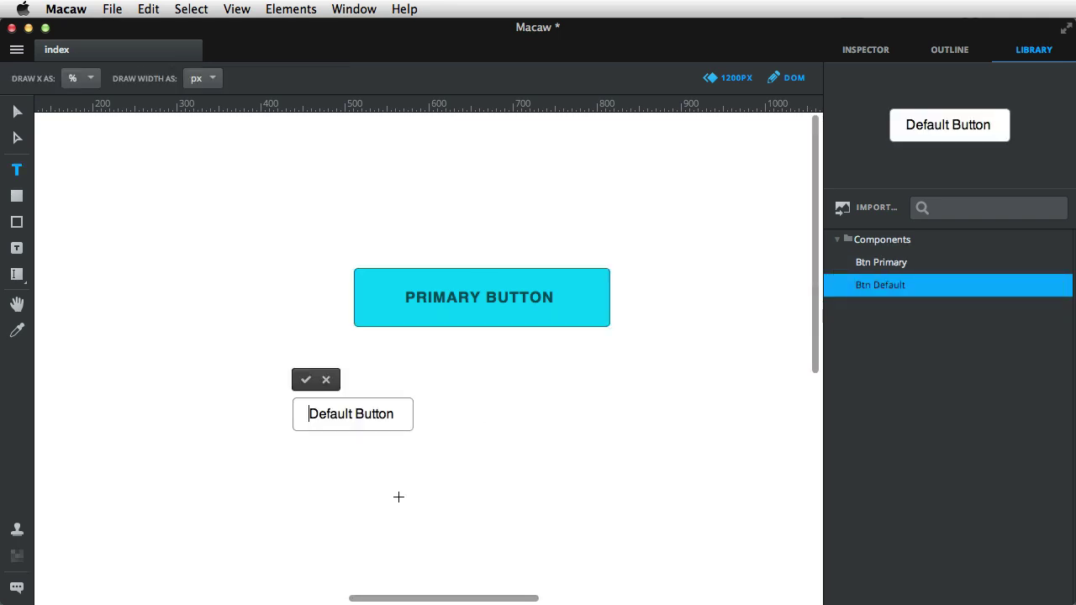
pyautogui.click(311, 381)
# Apply the Btn Large Size style to the new Default Button.
pyautogui.click(361, 416)
pyautogui.click(17, 531)
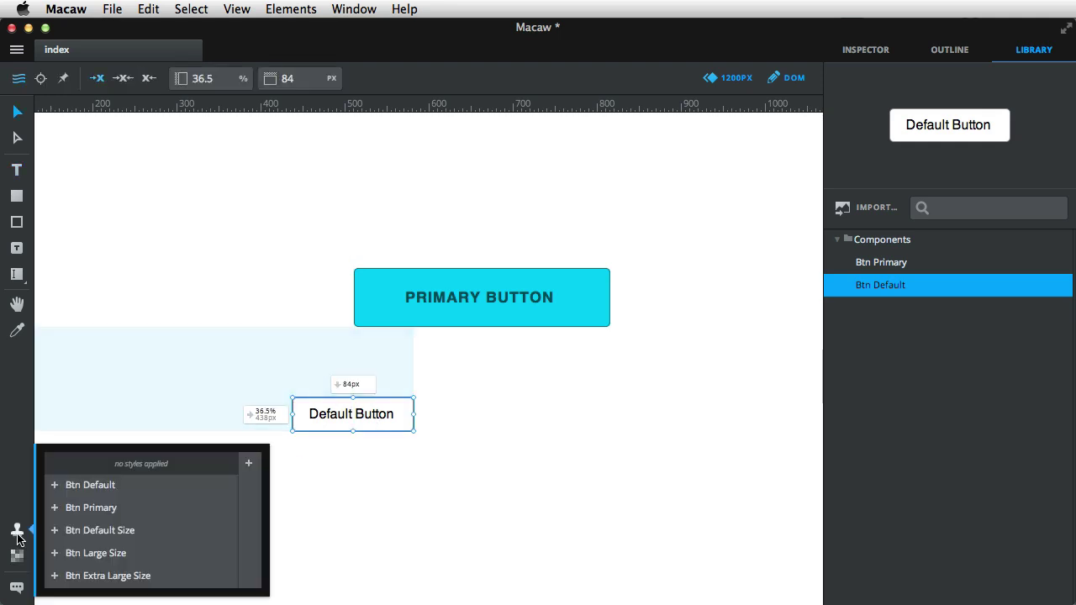
pyautogui.click(54, 553)
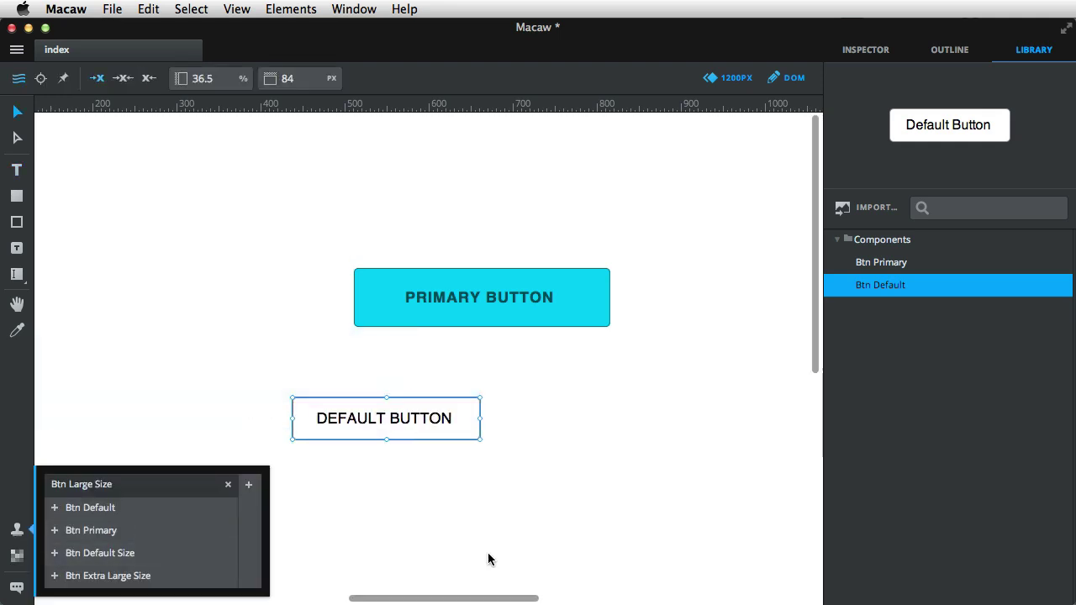
pyautogui.click(487, 552)
pyautogui.click(548, 291)
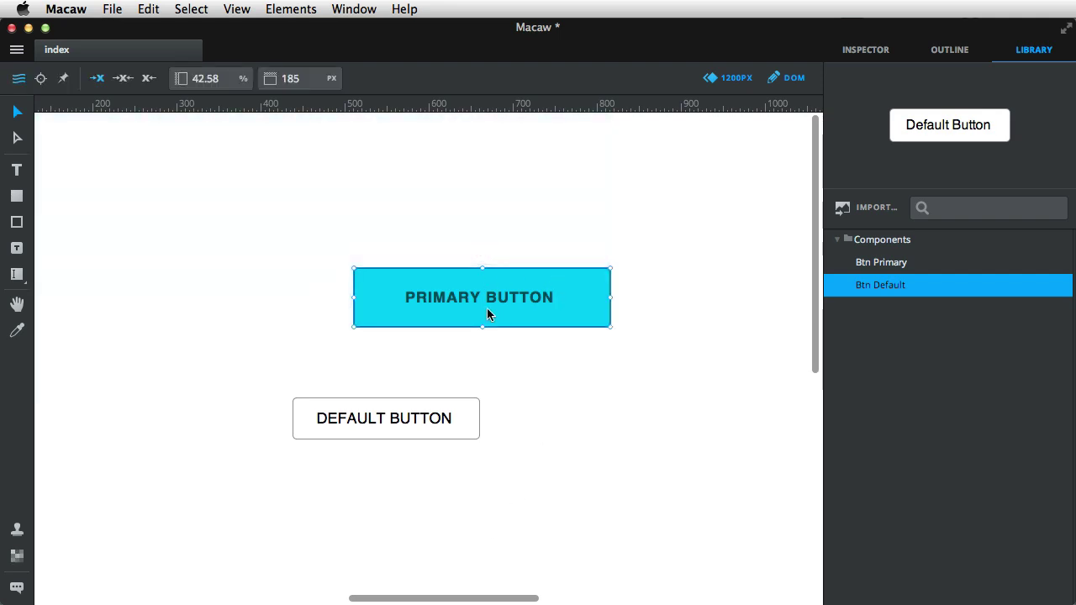
# Add the Btn Default global style to the extra-large Primary Button, turning it white with bold uppercase text.
pyautogui.click(19, 529)
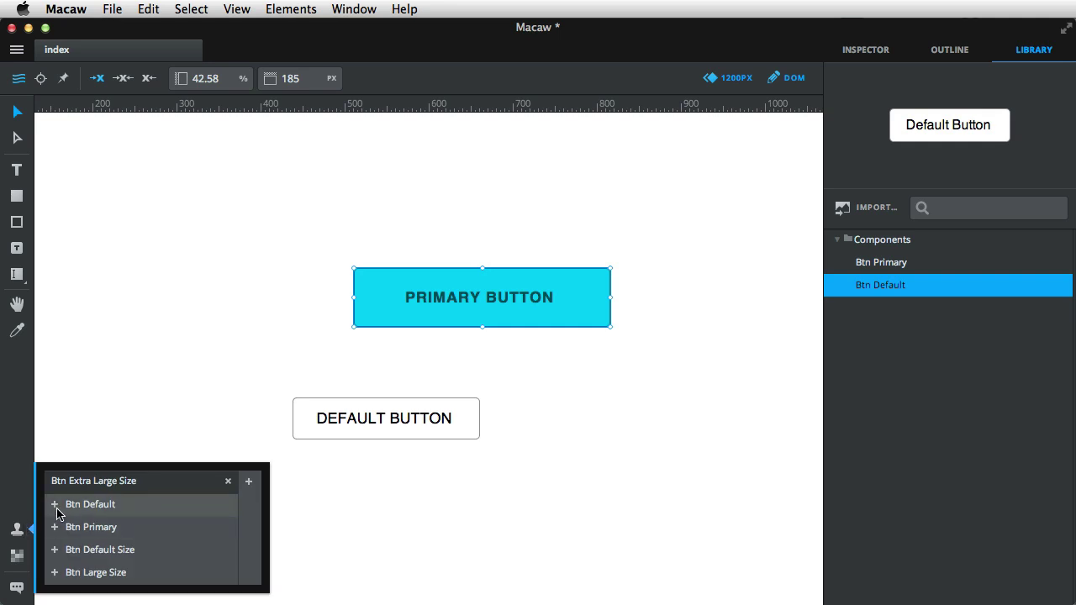
pyautogui.click(55, 506)
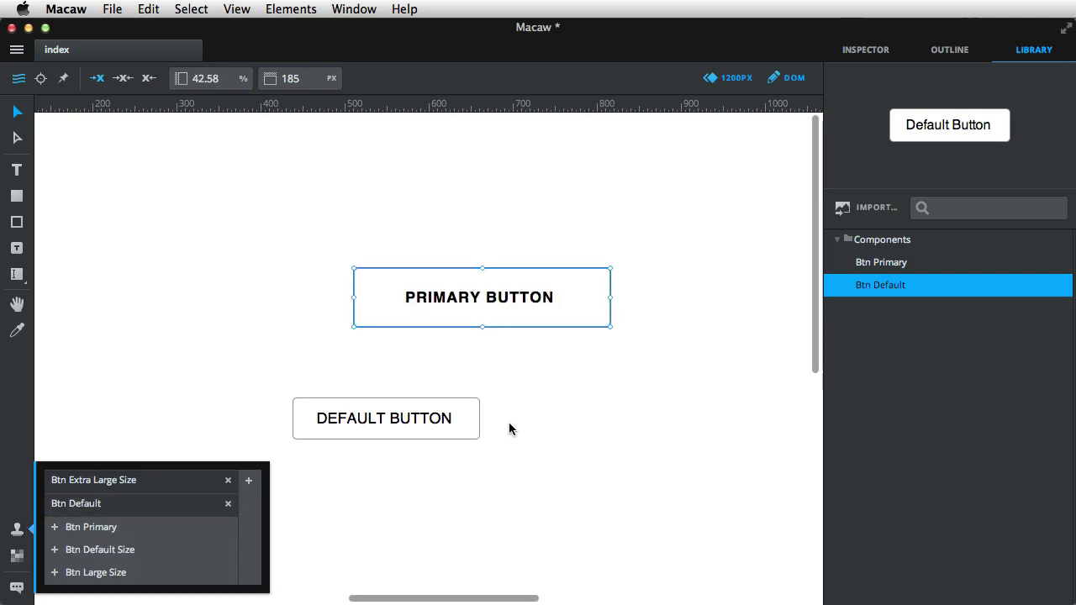
pyautogui.click(559, 420)
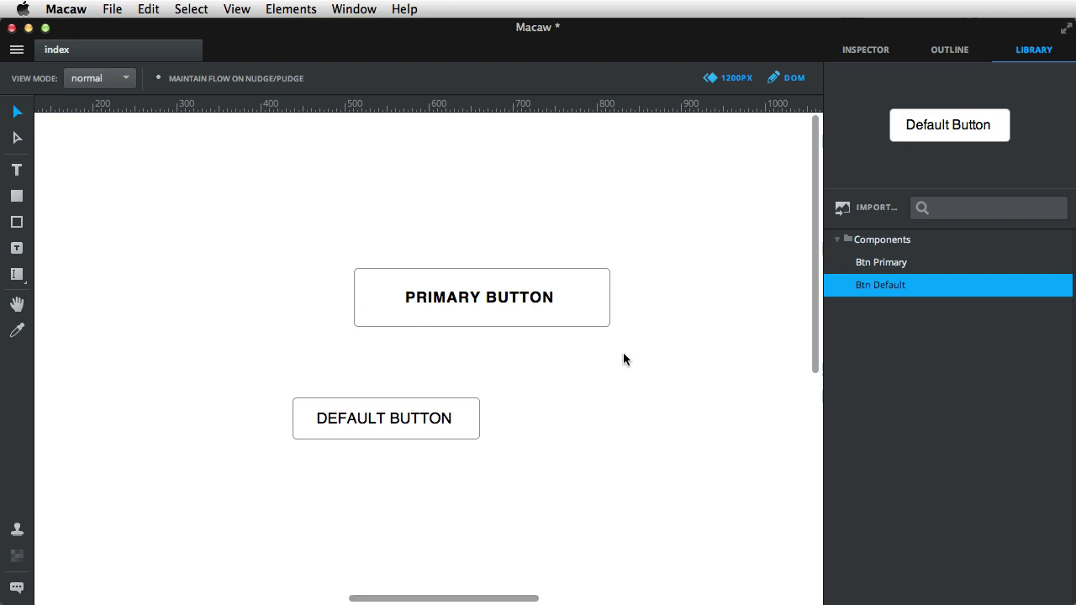
pyautogui.click(430, 419)
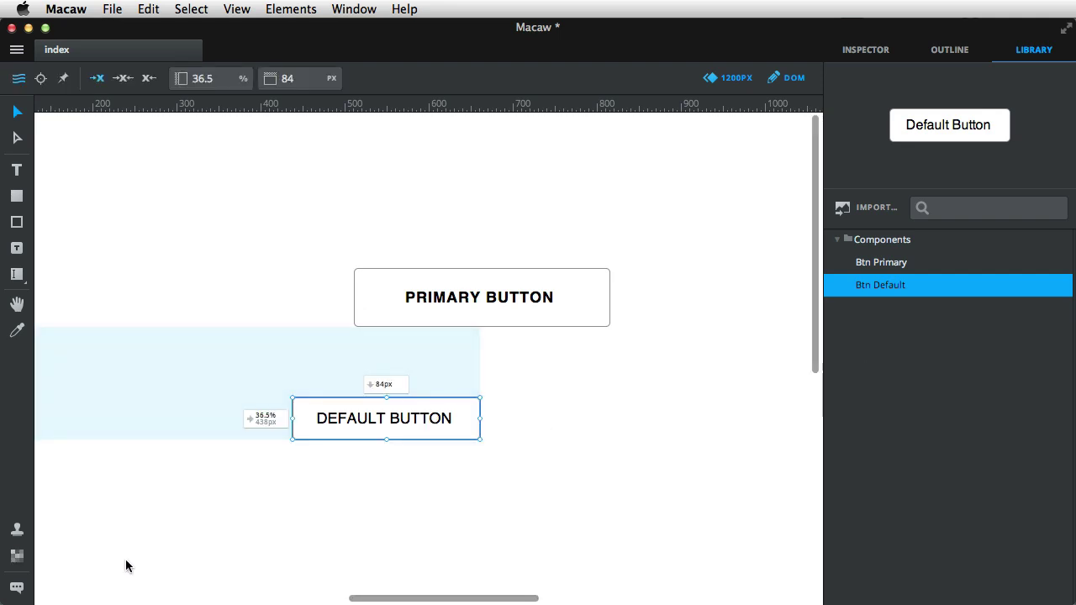
# Add the Btn Primary global style to the large Default Button, making it cyan with teal text.
pyautogui.click(17, 530)
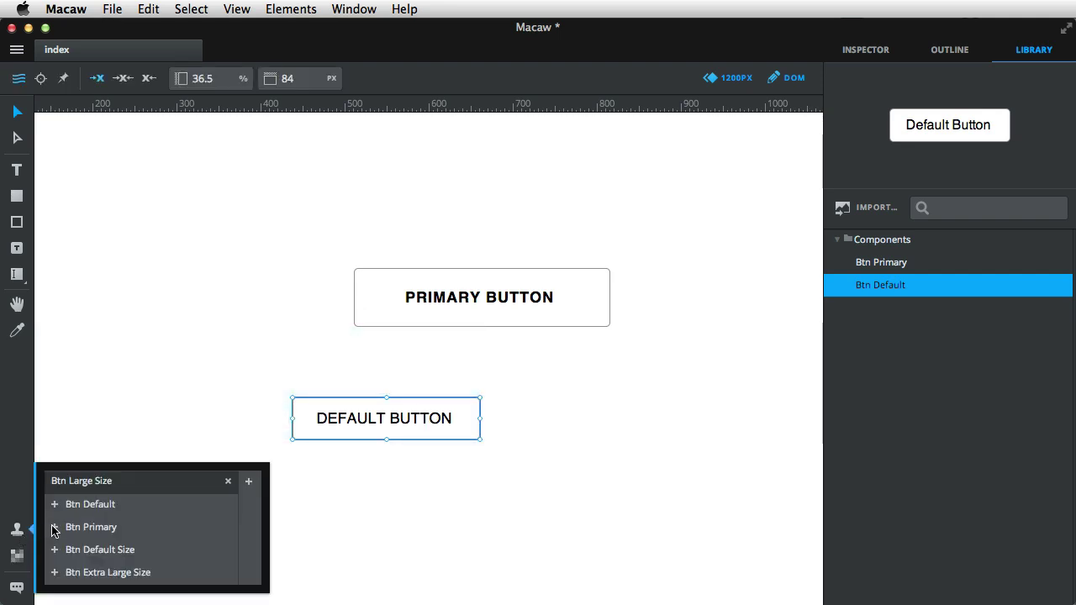
pyautogui.click(55, 527)
pyautogui.click(439, 499)
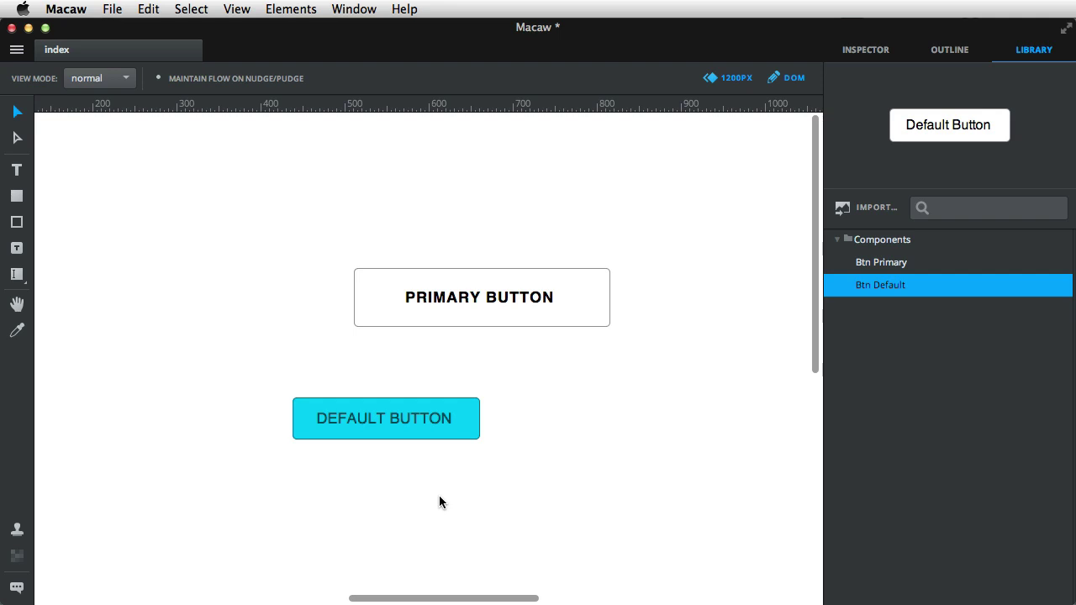
pyautogui.click(18, 531)
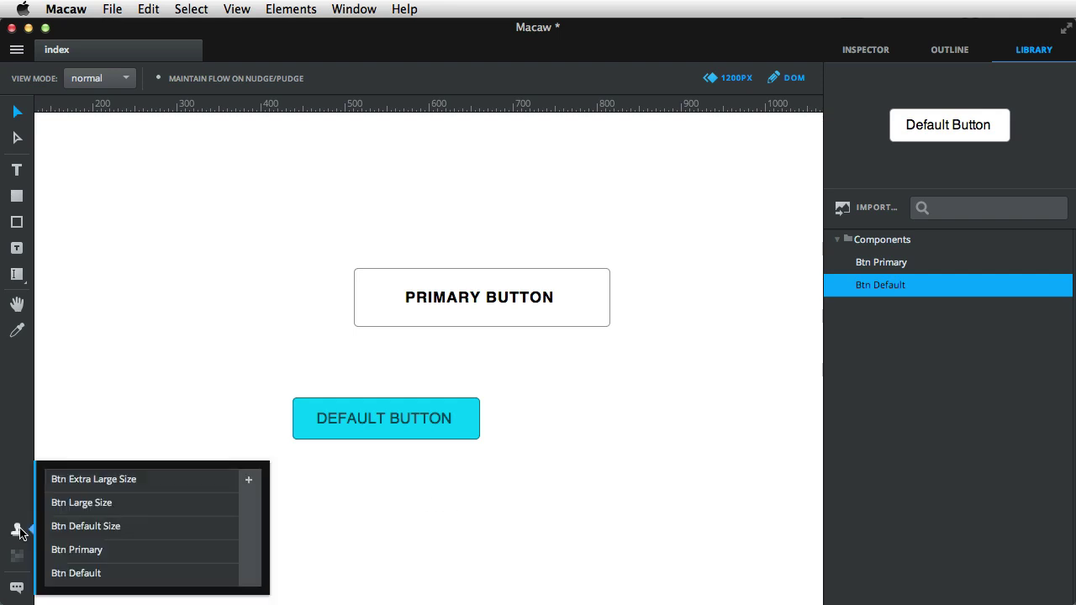
pyautogui.click(531, 477)
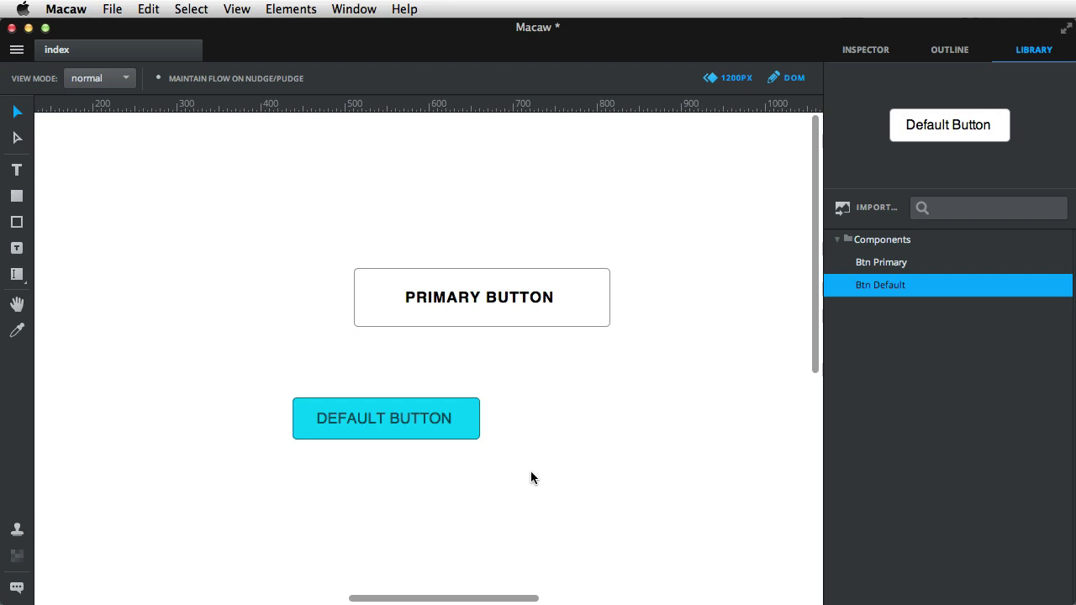